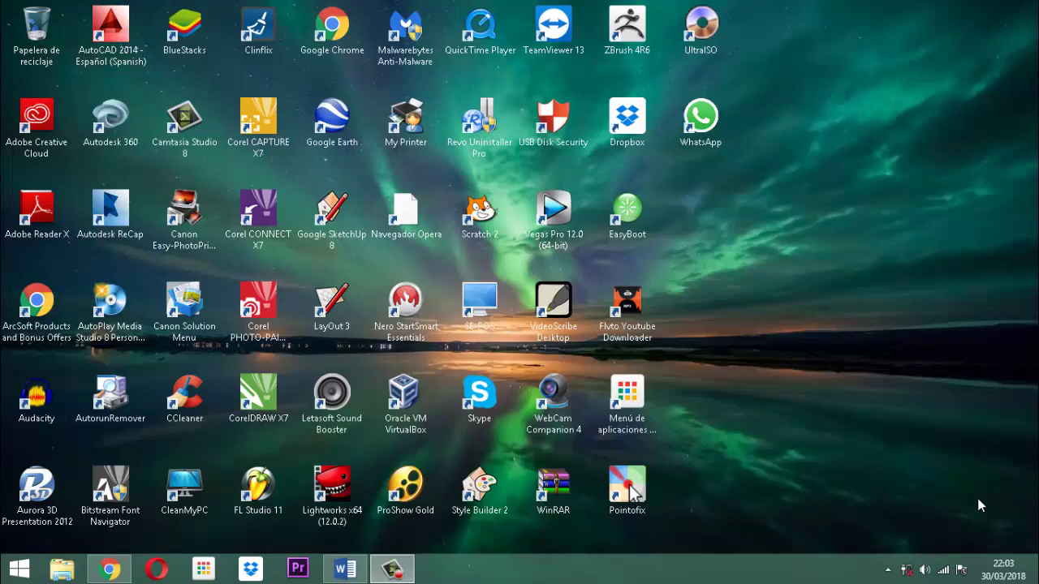
Browse DATA (D:) > documentos 2017 > software veterinarias and open the Vet Project database
{"action": "left_click", "coordinate": [979, 506]}
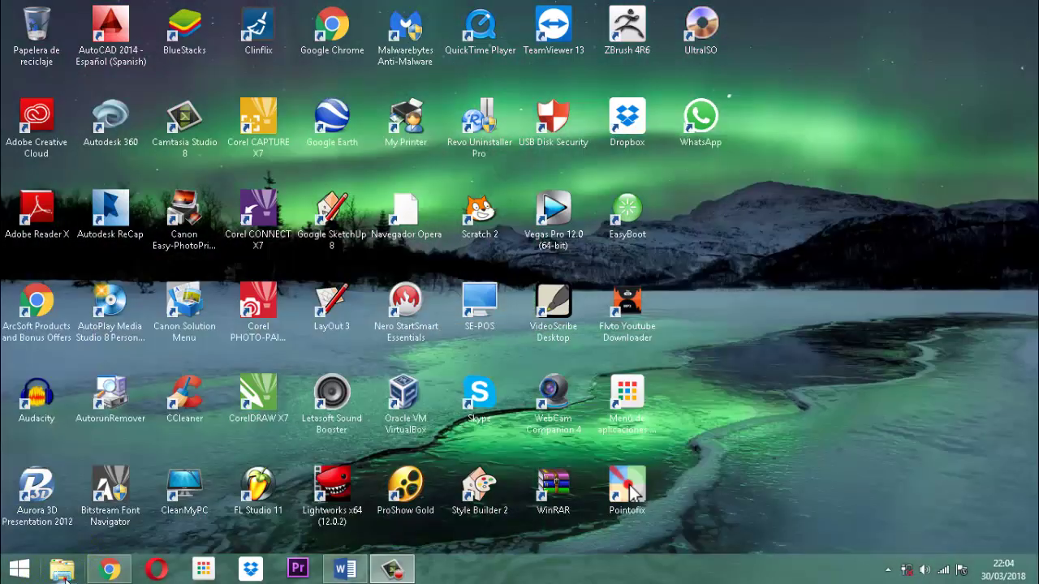
{"action": "left_click", "coordinate": [62, 569]}
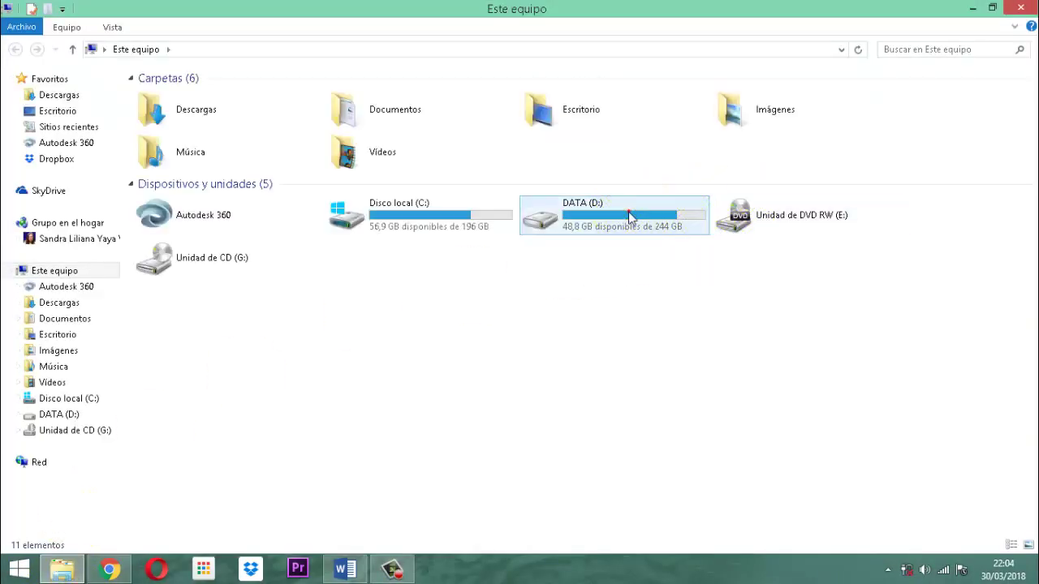
{"action": "double_click", "coordinate": [630, 215]}
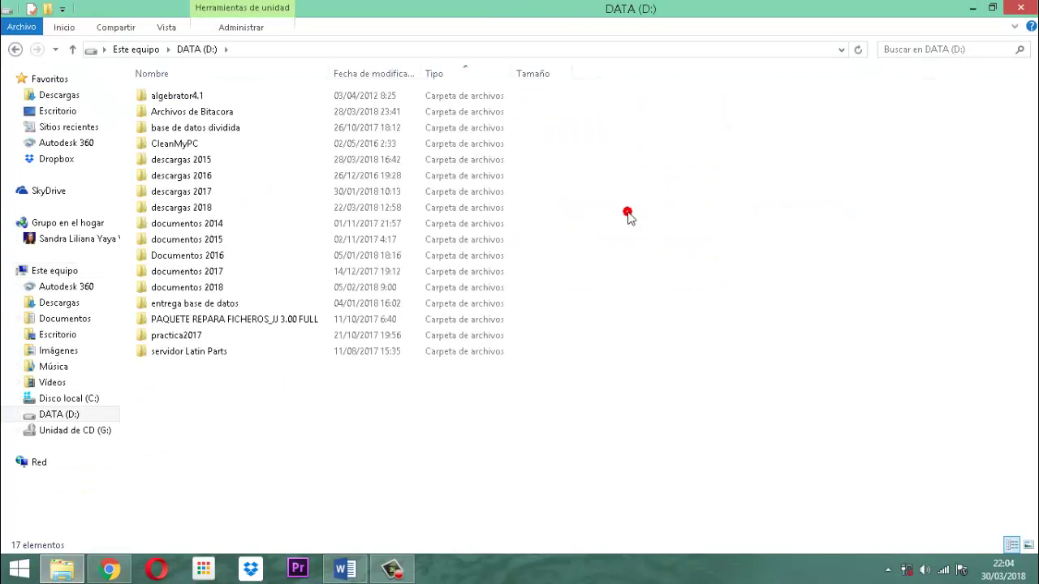
{"action": "double_click", "coordinate": [186, 271]}
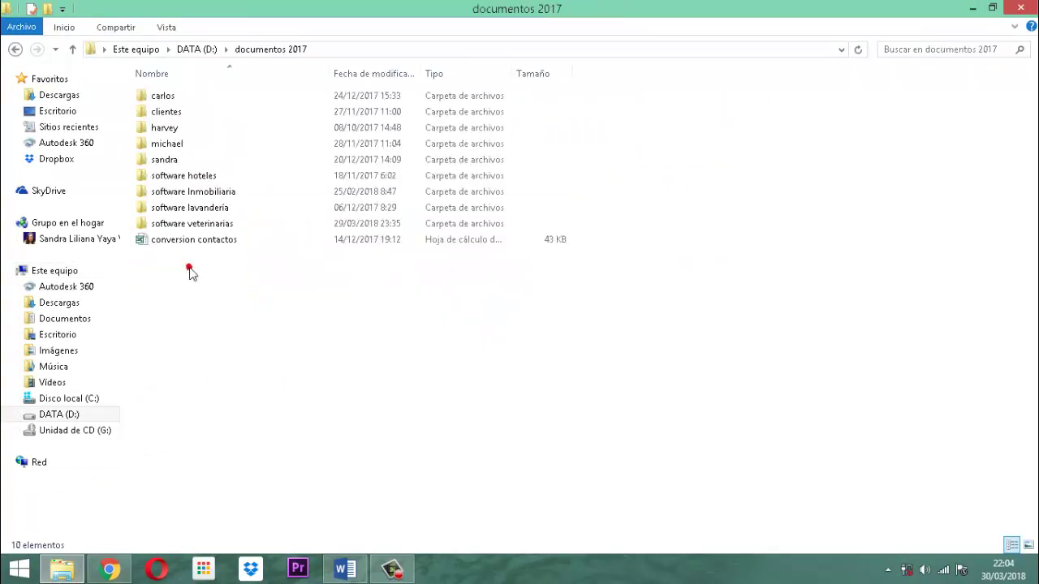
{"action": "double_click", "coordinate": [180, 225]}
{"action": "double_click", "coordinate": [185, 204]}
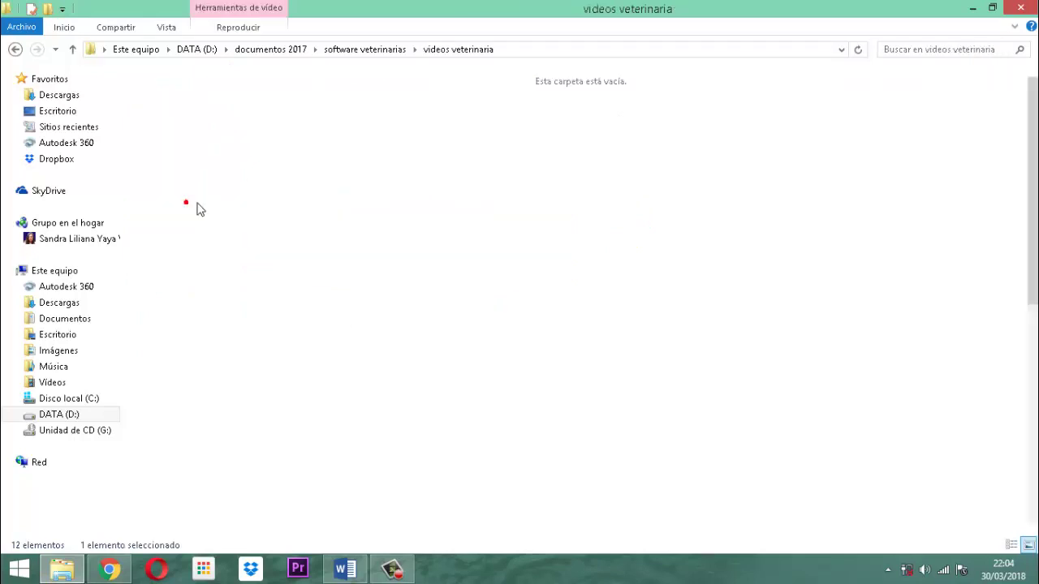
{"action": "scroll", "coordinate": [738, 268], "scroll_direction": "down", "scroll_amount": 3}
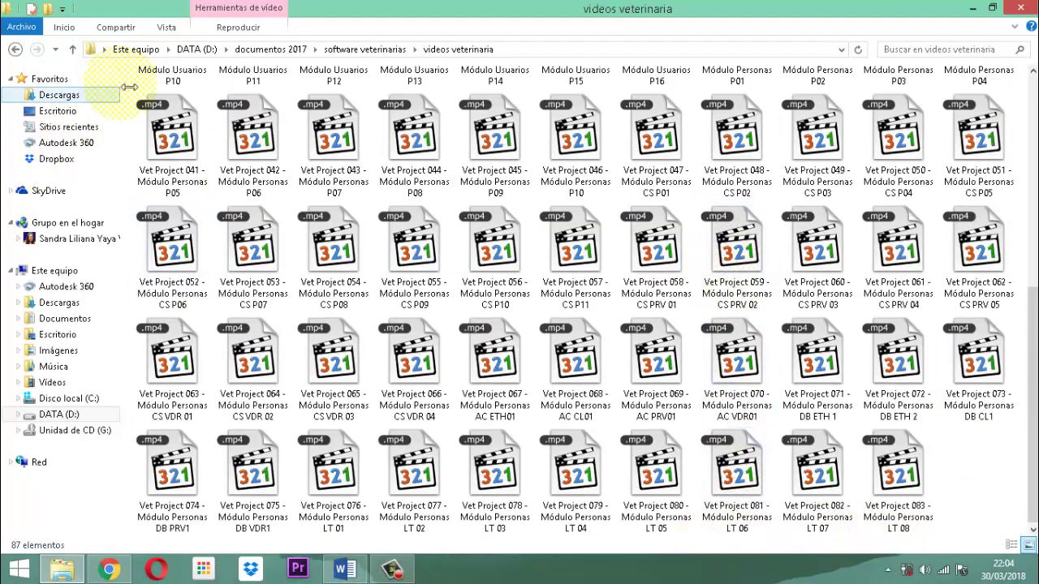
{"action": "left_click", "coordinate": [72, 49]}
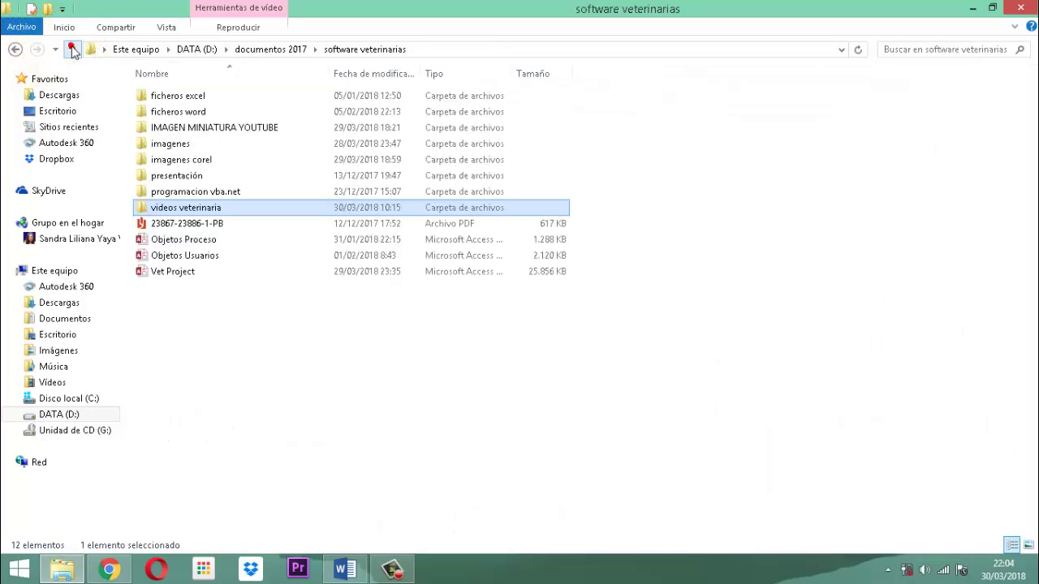
{"action": "double_click", "coordinate": [192, 277]}
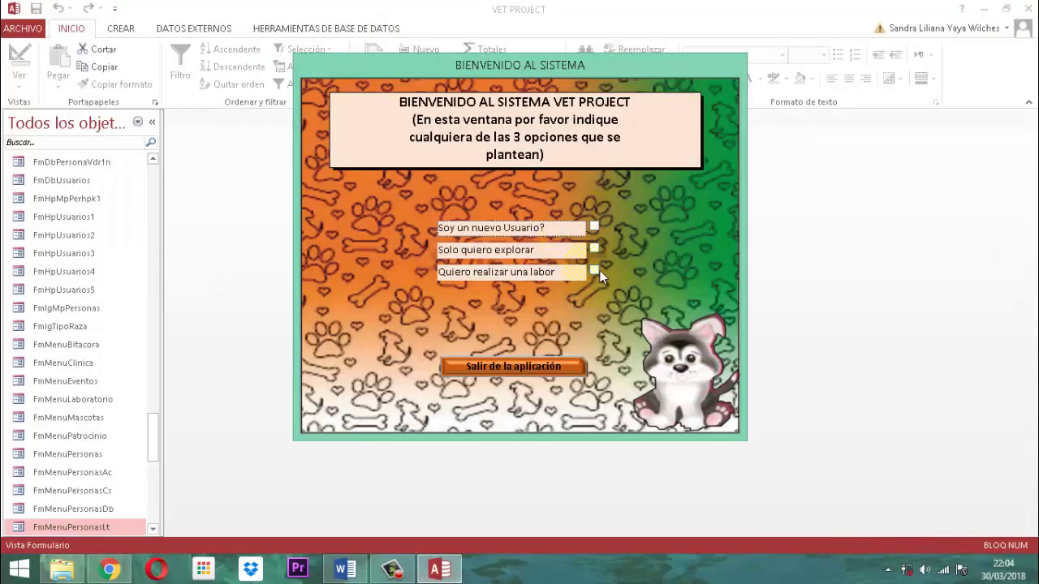
Log into Vet Project with 'Quiero realizar una labor', a chosen user and their password
{"action": "left_click", "coordinate": [595, 271]}
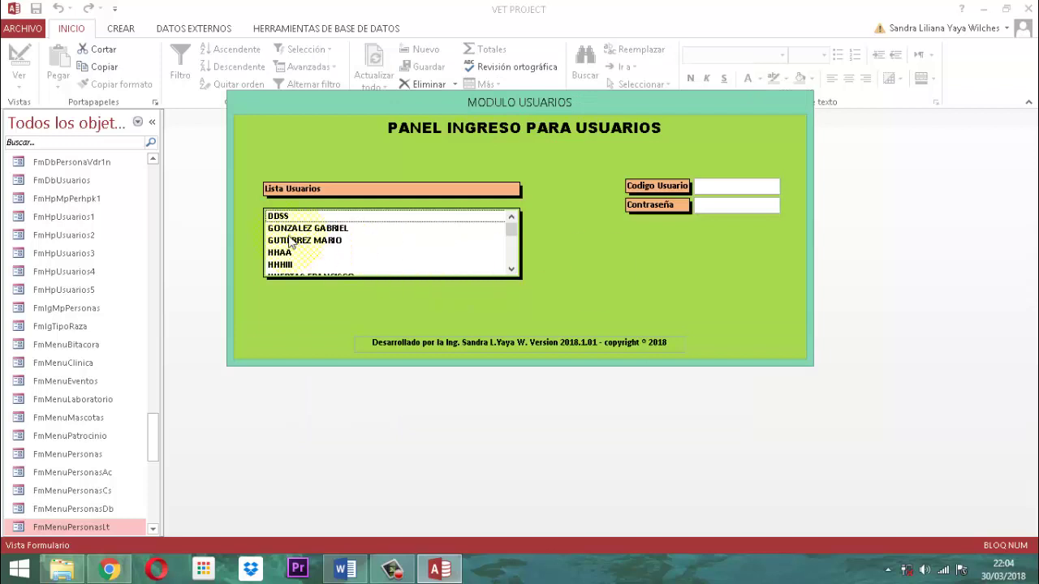
{"action": "scroll", "coordinate": [285, 233], "scroll_direction": "down", "scroll_amount": 3}
{"action": "left_click", "coordinate": [304, 241]}
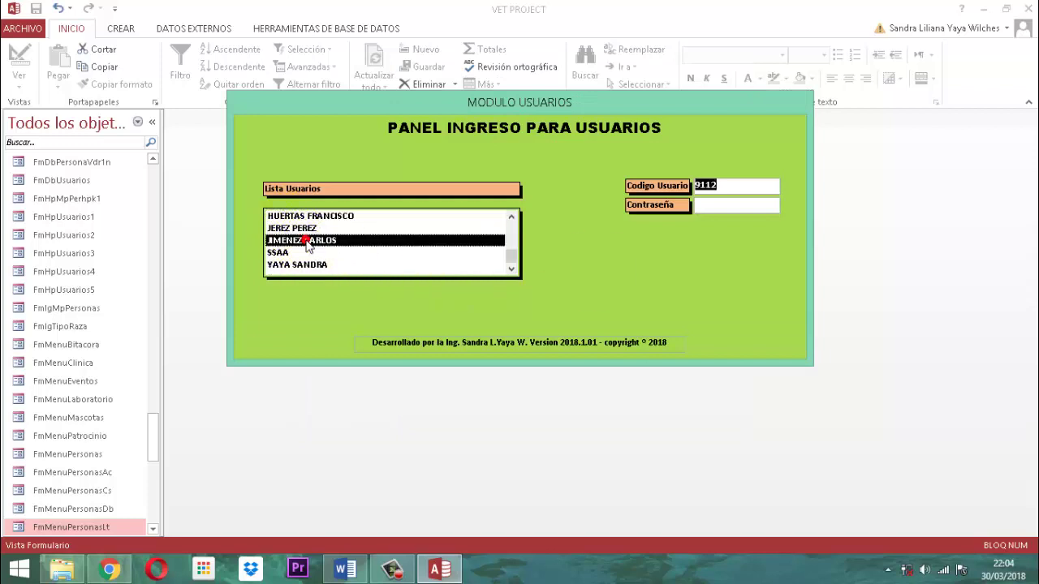
{"action": "left_click", "coordinate": [306, 242]}
{"action": "type", "text": "***"}
{"action": "key", "text": "Return"}
{"action": "key", "text": "Return"}
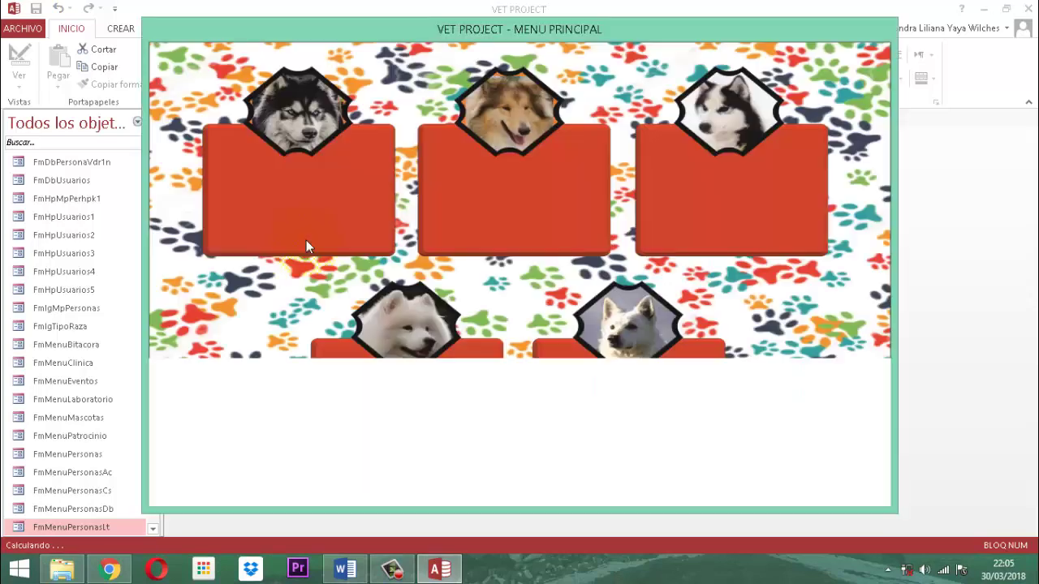
Open PERSONAS from the main menu, then close the Modulo Personas form
{"action": "left_click", "coordinate": [507, 178]}
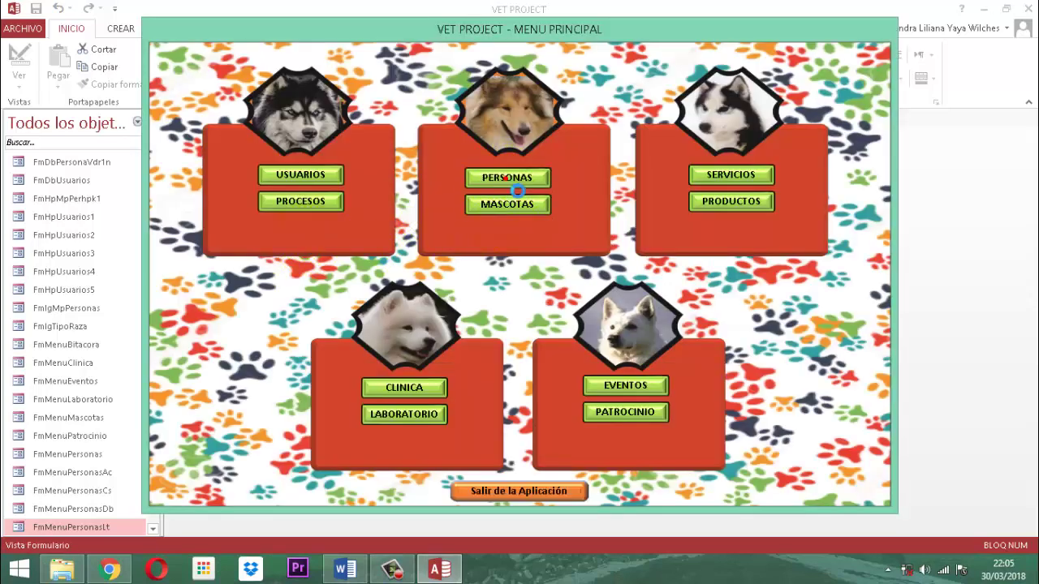
{"action": "double_click", "coordinate": [452, 250]}
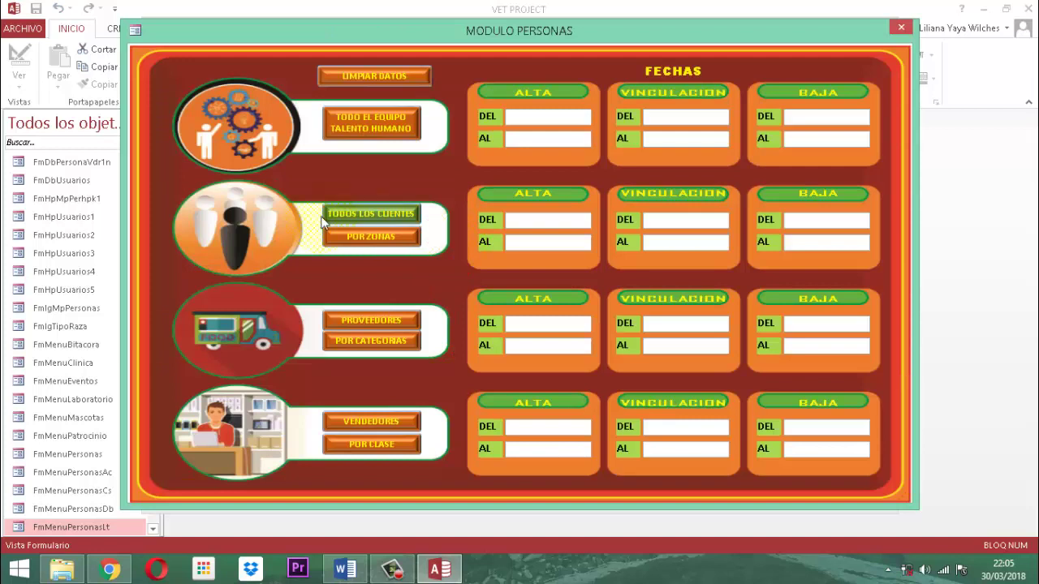
{"action": "left_click", "coordinate": [198, 195]}
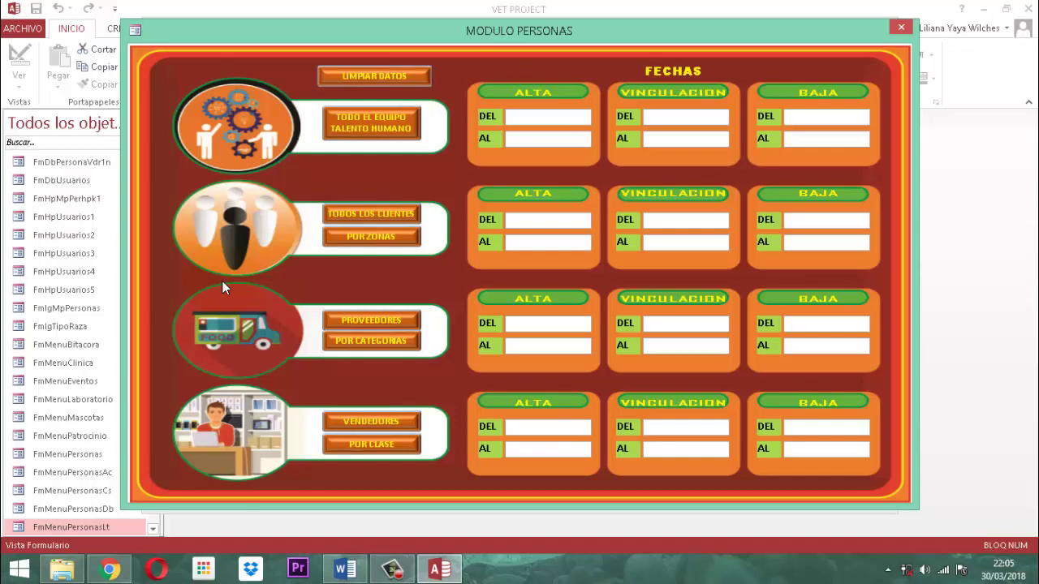
{"action": "left_click", "coordinate": [902, 31]}
{"action": "left_click", "coordinate": [902, 30]}
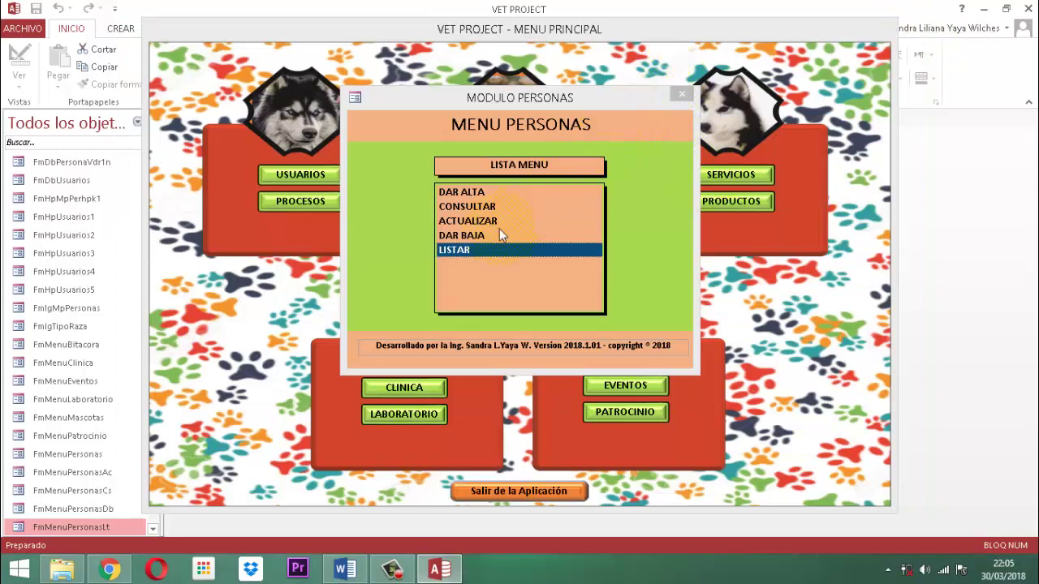
Review a client record via CONSULTAR > CLIENTES, postponing the antivirus prompt, then close both windows
{"action": "left_click", "coordinate": [450, 206]}
{"action": "left_click", "coordinate": [460, 208]}
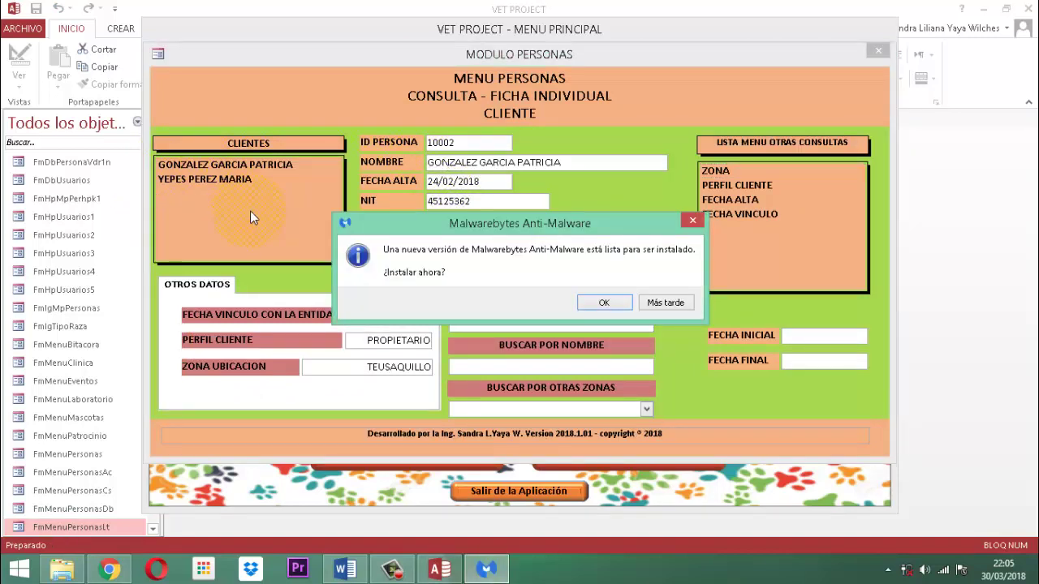
{"action": "left_click", "coordinate": [673, 303]}
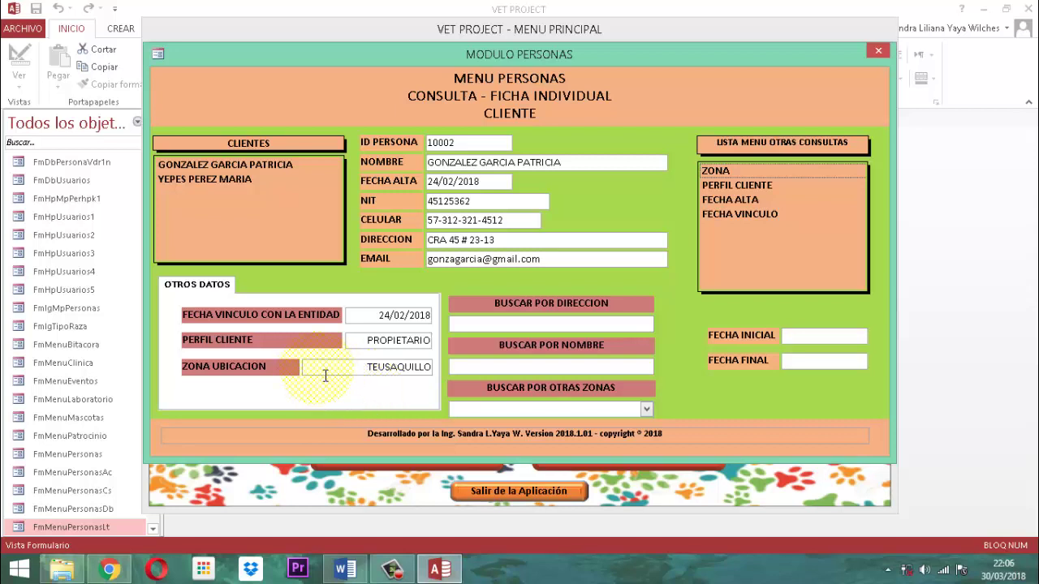
{"action": "left_click", "coordinate": [879, 51]}
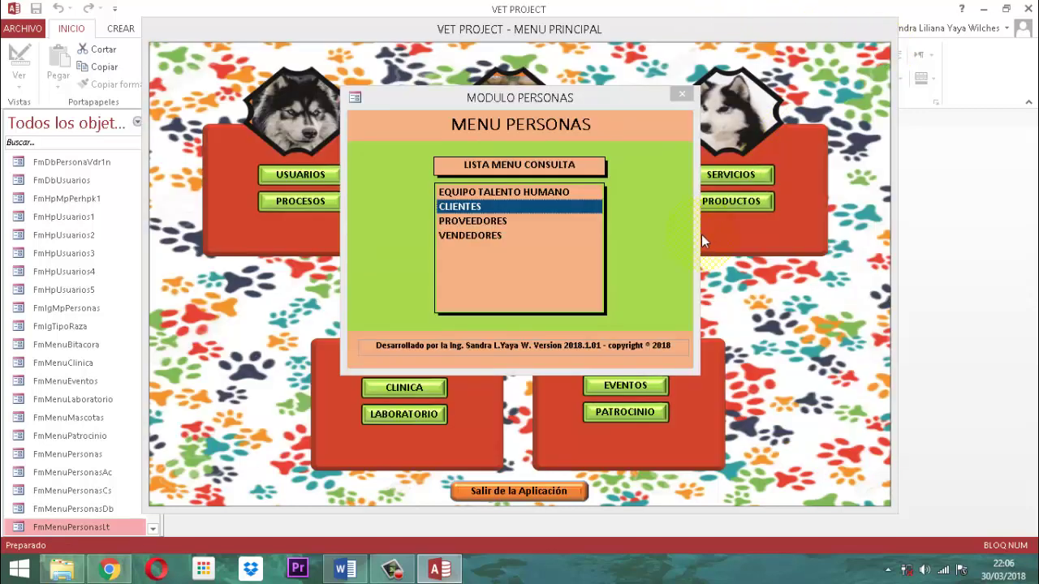
{"action": "left_click", "coordinate": [678, 95]}
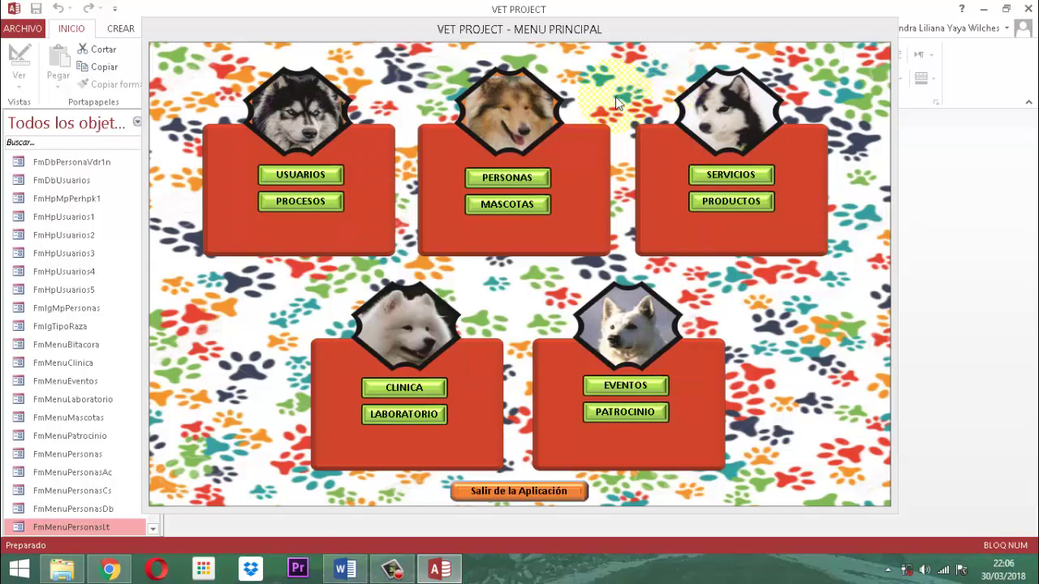
Close the main menu form and search the navigation pane for cspersonacl1
{"action": "right_click", "coordinate": [572, 31]}
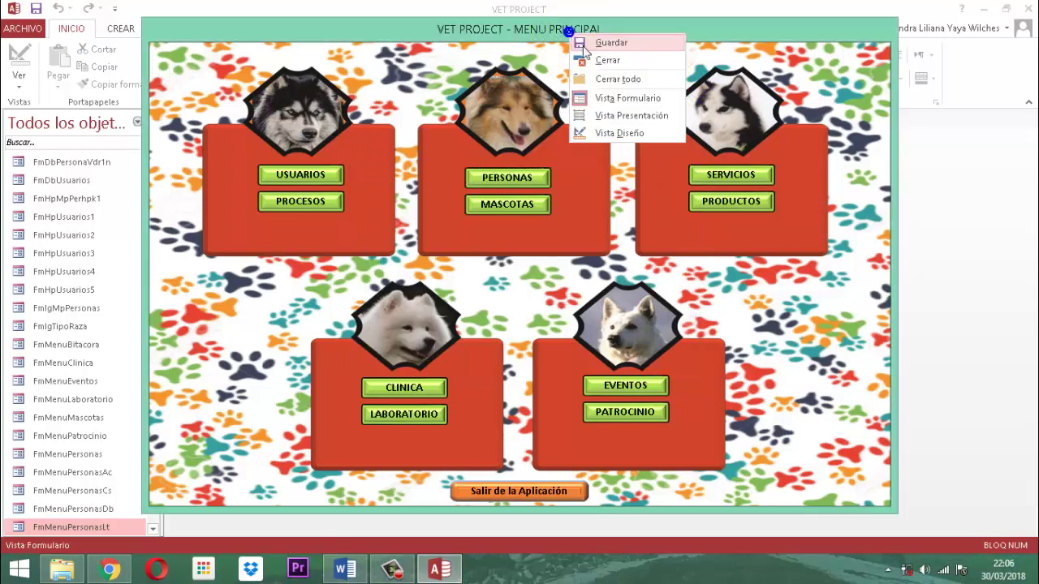
{"action": "left_click", "coordinate": [605, 61]}
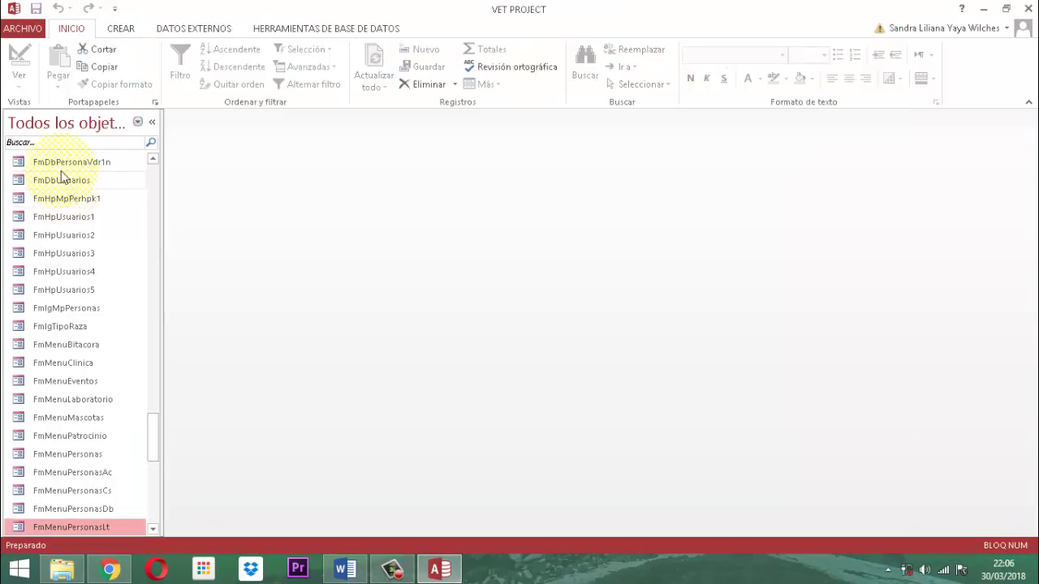
{"action": "left_click", "coordinate": [65, 143]}
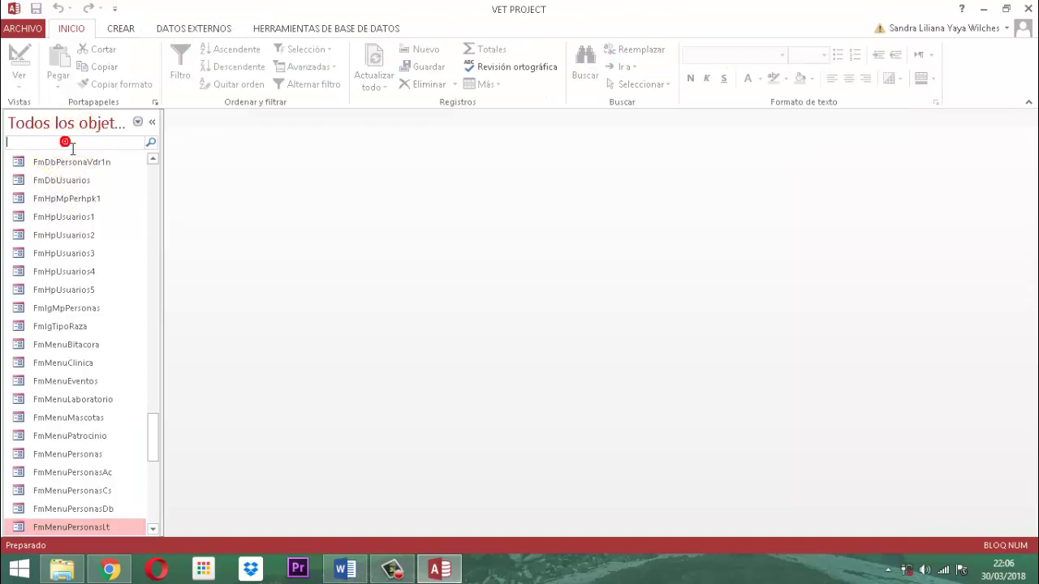
{"action": "type", "text": "cspers"}
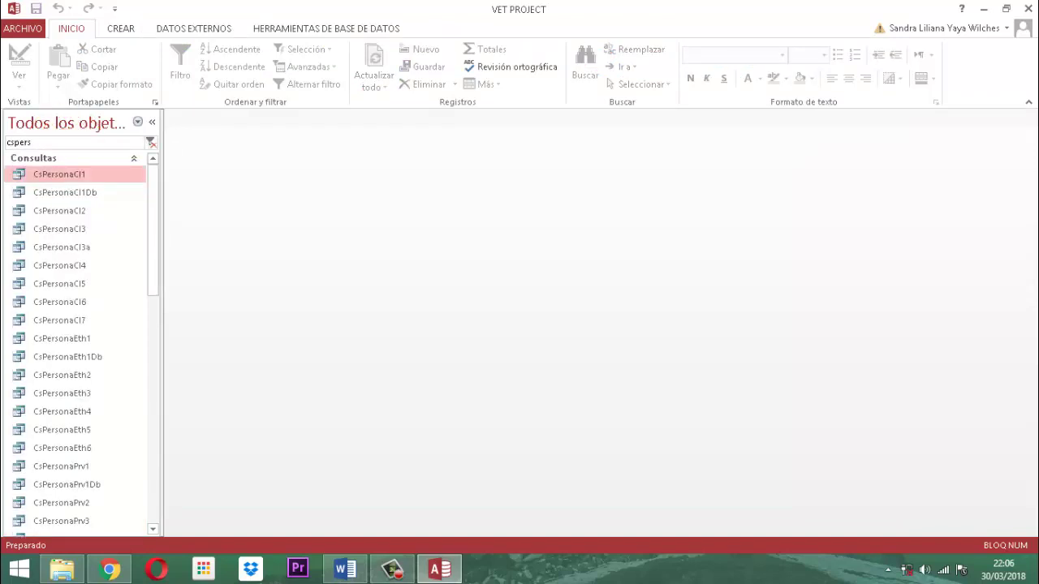
{"action": "type", "text": "onacl"}
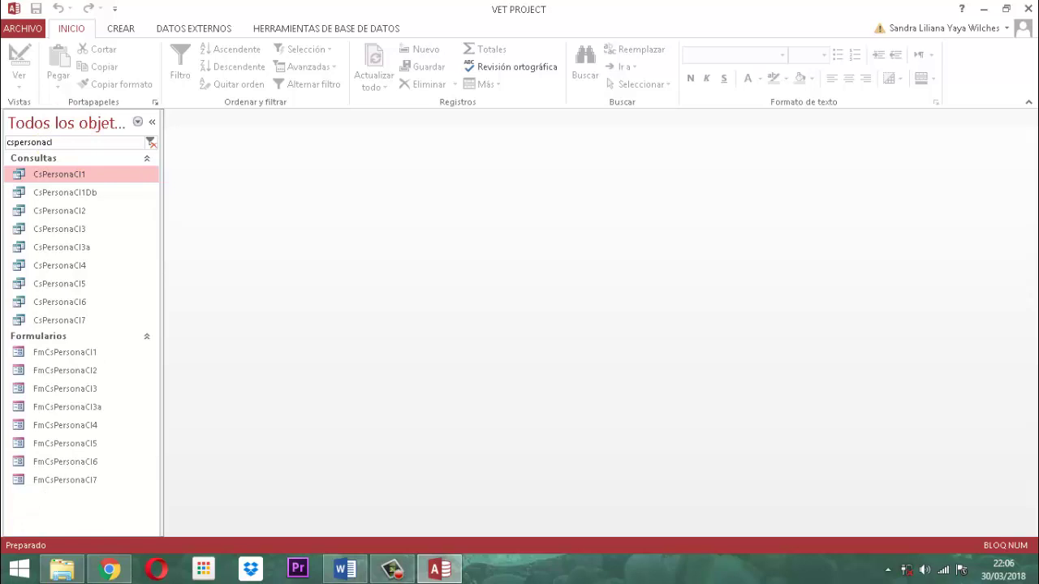
{"action": "type", "text": "1"}
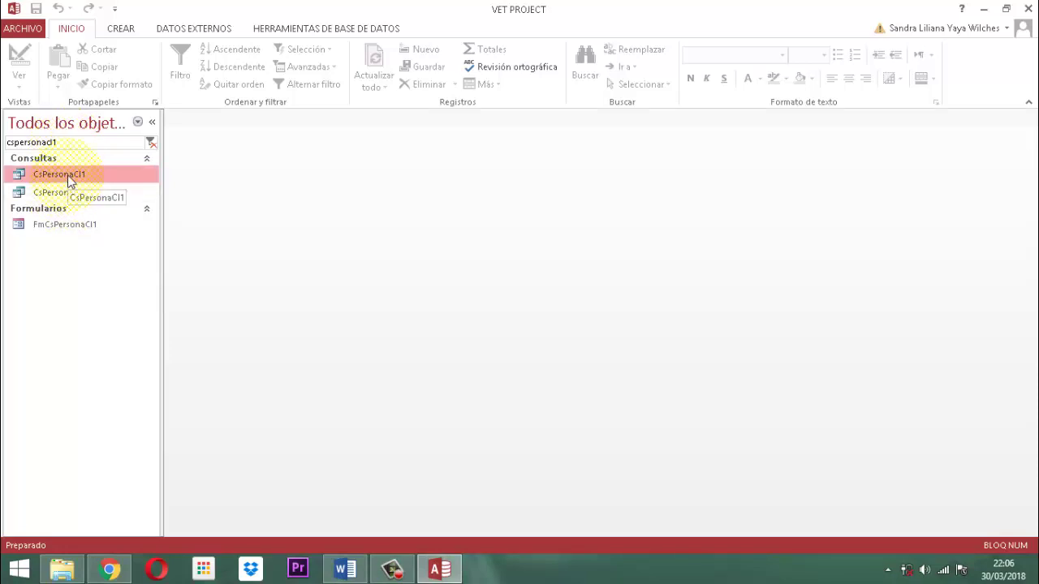
Copy and paste the CsPersonaCl1 query, naming the duplicate InPersonaCl1
{"action": "right_click", "coordinate": [69, 181]}
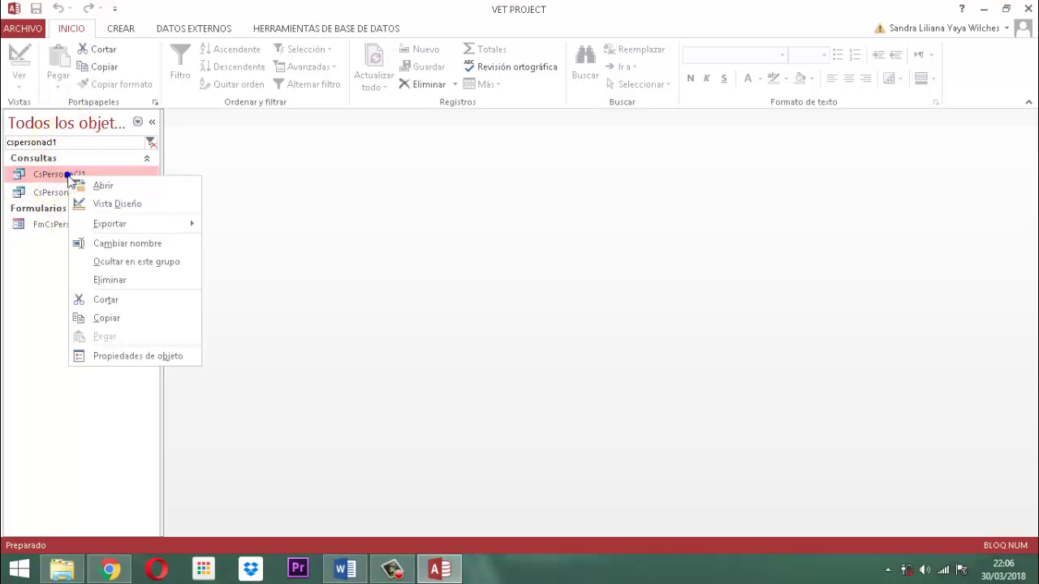
{"action": "left_click", "coordinate": [104, 317]}
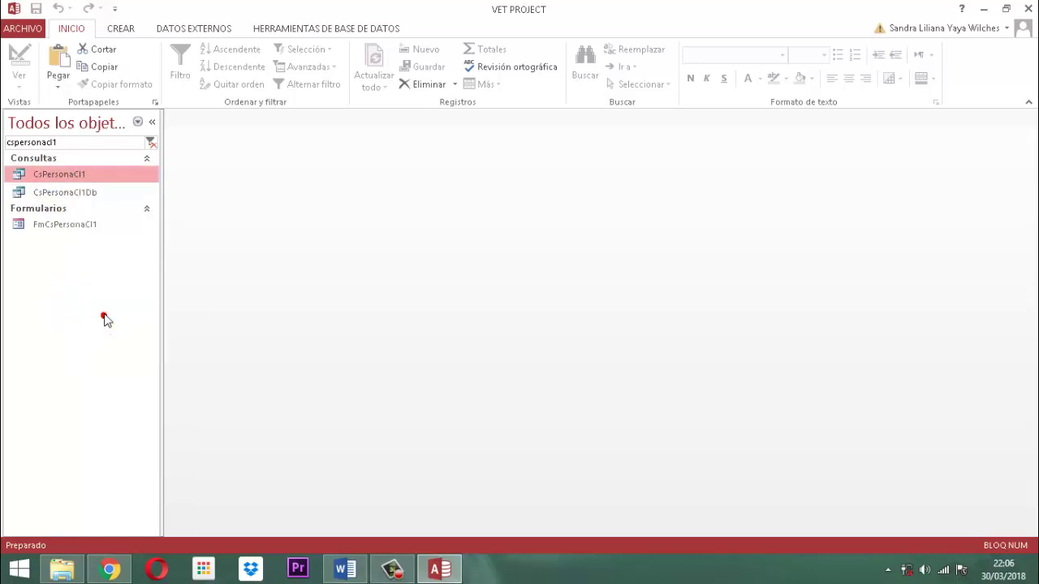
{"action": "right_click", "coordinate": [71, 175]}
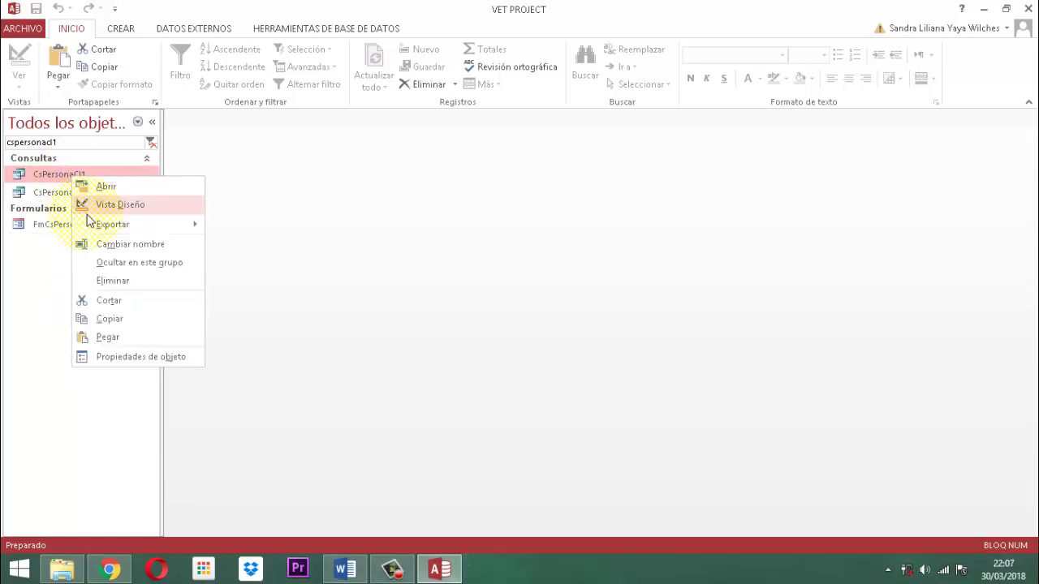
{"action": "left_click", "coordinate": [112, 338]}
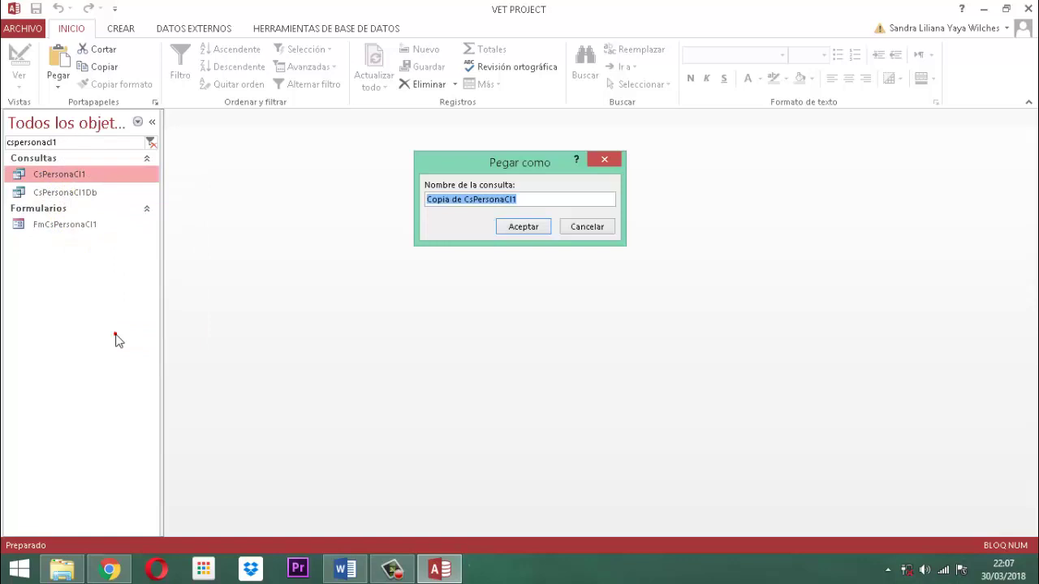
{"action": "left_click", "coordinate": [541, 203]}
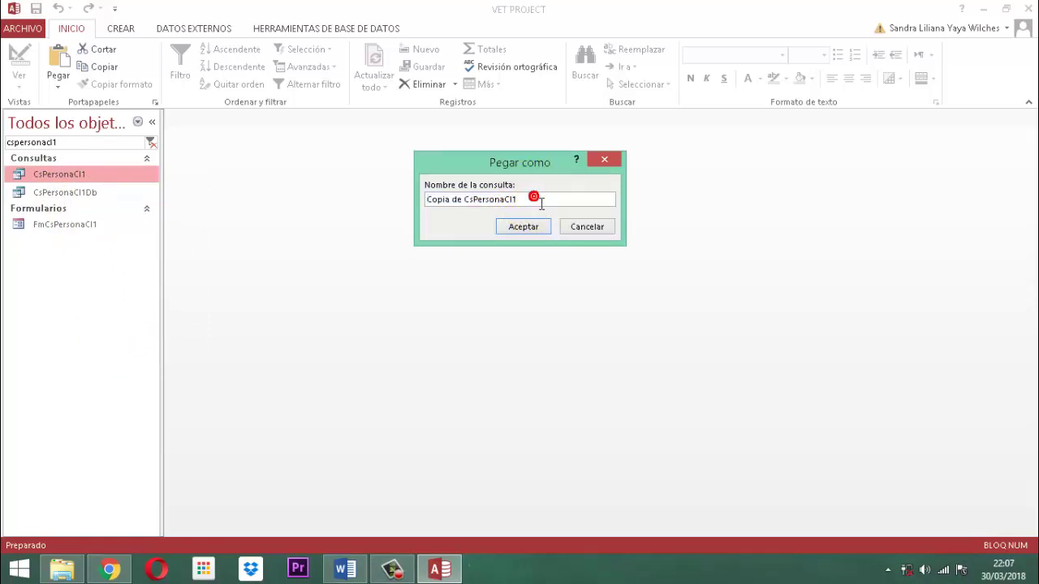
{"action": "key", "text": "Home"}
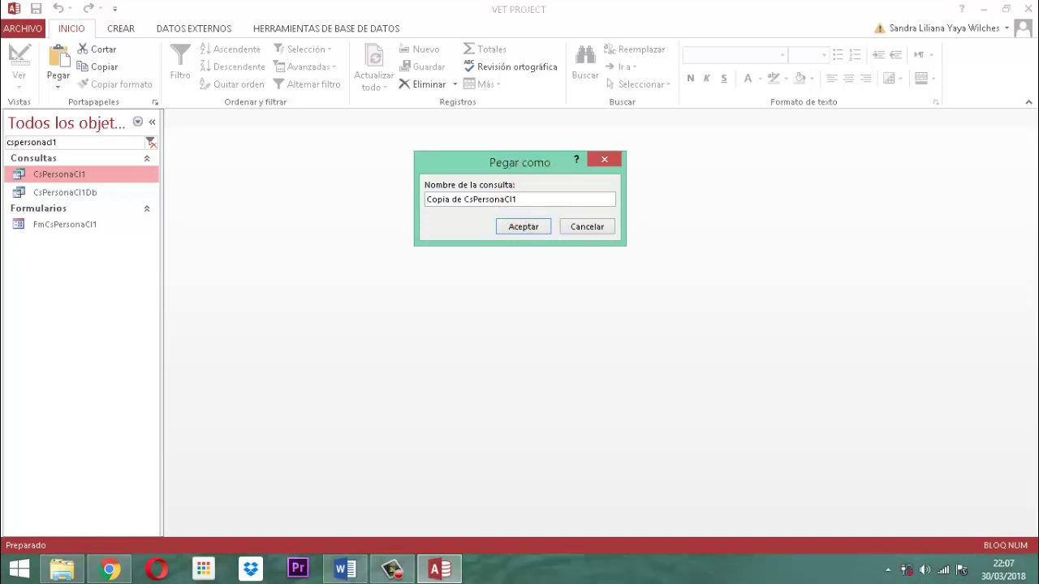
{"action": "type", "text": "l"}
{"action": "type", "text": "n"}
{"action": "key", "text": "Delete"}
{"action": "key", "text": "Delete"}
{"action": "key", "text": "Delete"}
{"action": "key", "text": "Delete"}
{"action": "key", "text": "Delete"}
{"action": "key", "text": "Delete"}
{"action": "key", "text": "Delete"}
{"action": "key", "text": "Delete"}
{"action": "key", "text": "Delete"}
{"action": "key", "text": "Delete"}
{"action": "key", "text": "Delete"}
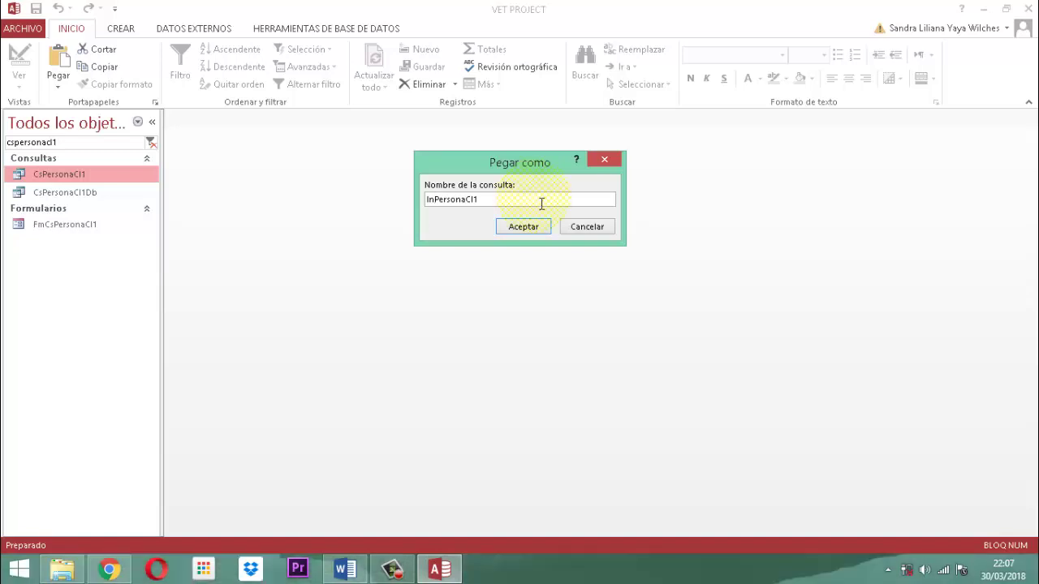
{"action": "left_click", "coordinate": [528, 228]}
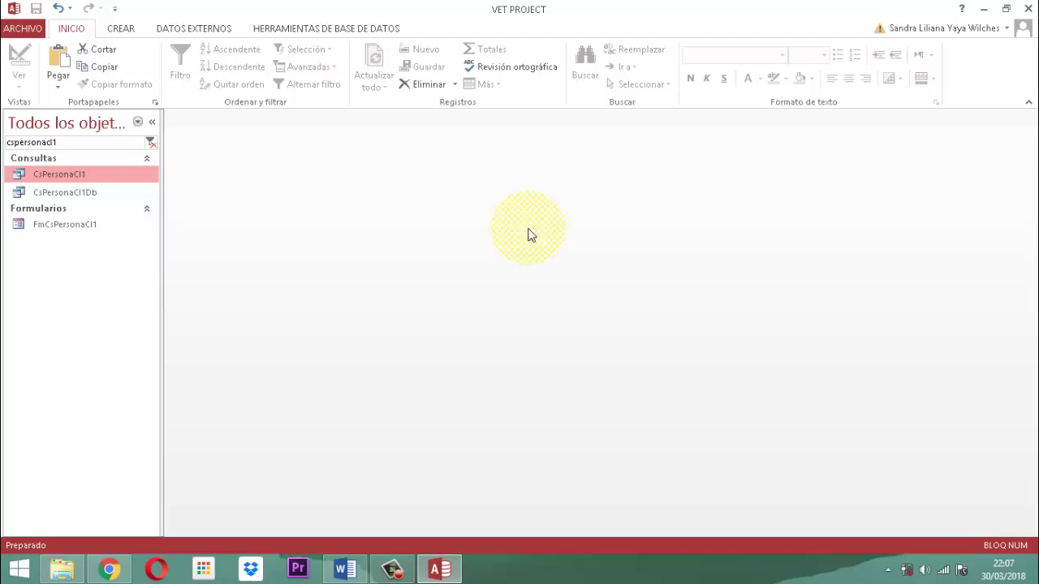
Search for inpersonacl1 and open the InPersonaCl1 query in Vista Diseño
{"action": "left_click", "coordinate": [71, 142]}
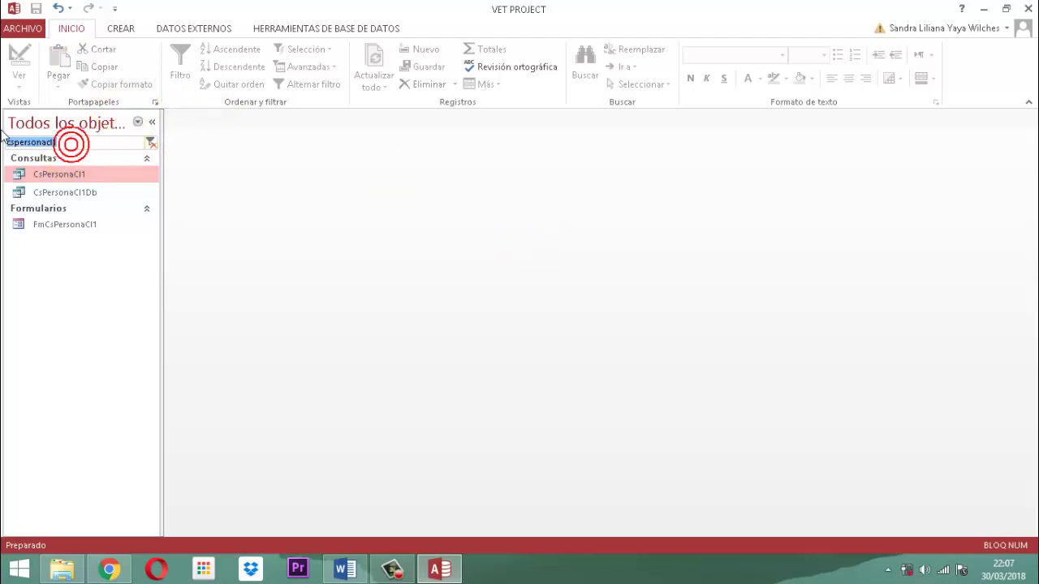
{"action": "type", "text": "inpers"}
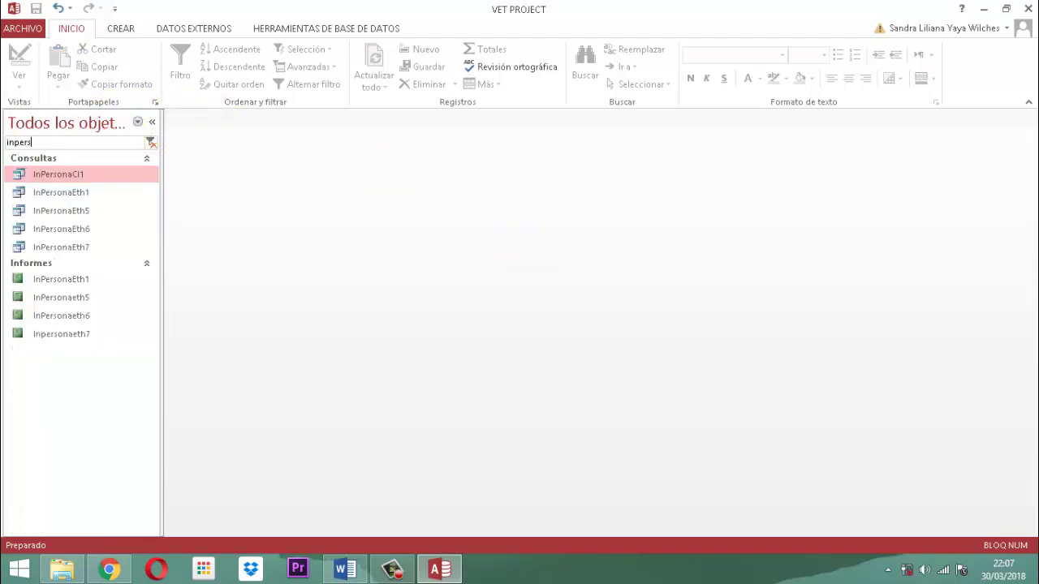
{"action": "type", "text": "onacl1"}
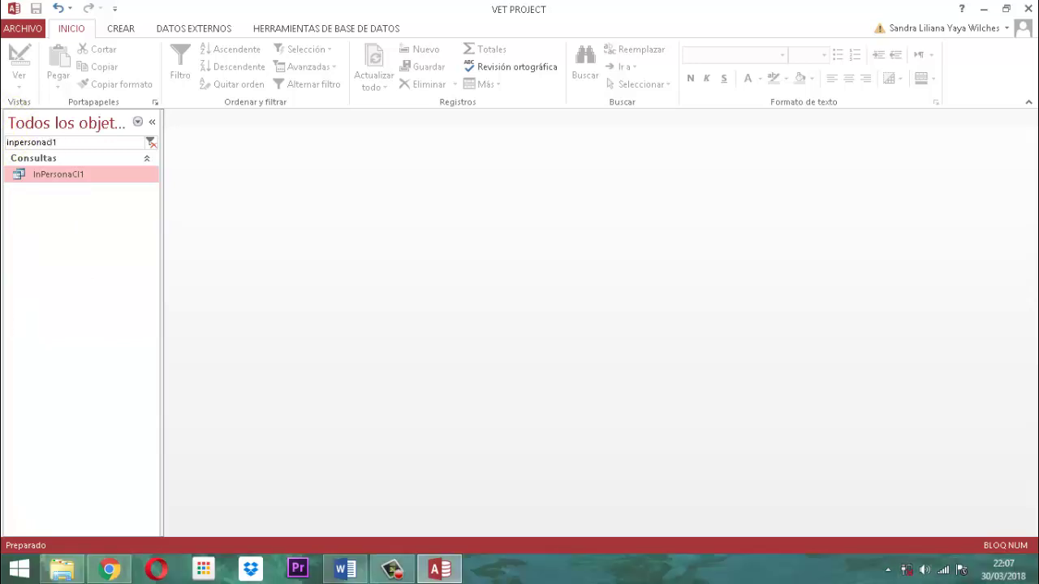
{"action": "right_click", "coordinate": [53, 176]}
{"action": "left_click", "coordinate": [95, 198]}
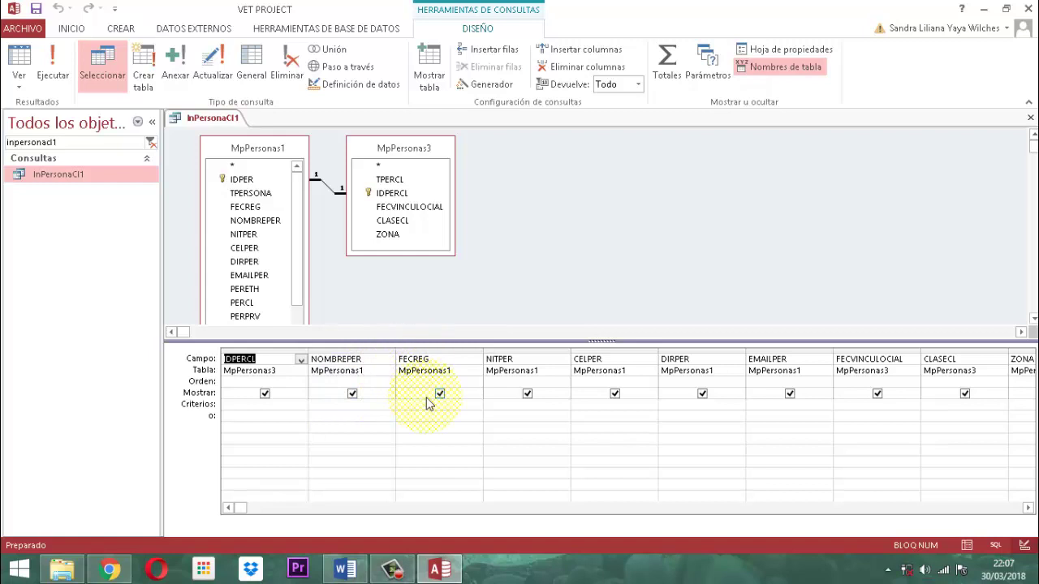
Delete the FECREG, EMAILPER and FECVINCULOCIAL columns from the query grid
{"action": "left_click", "coordinate": [425, 350]}
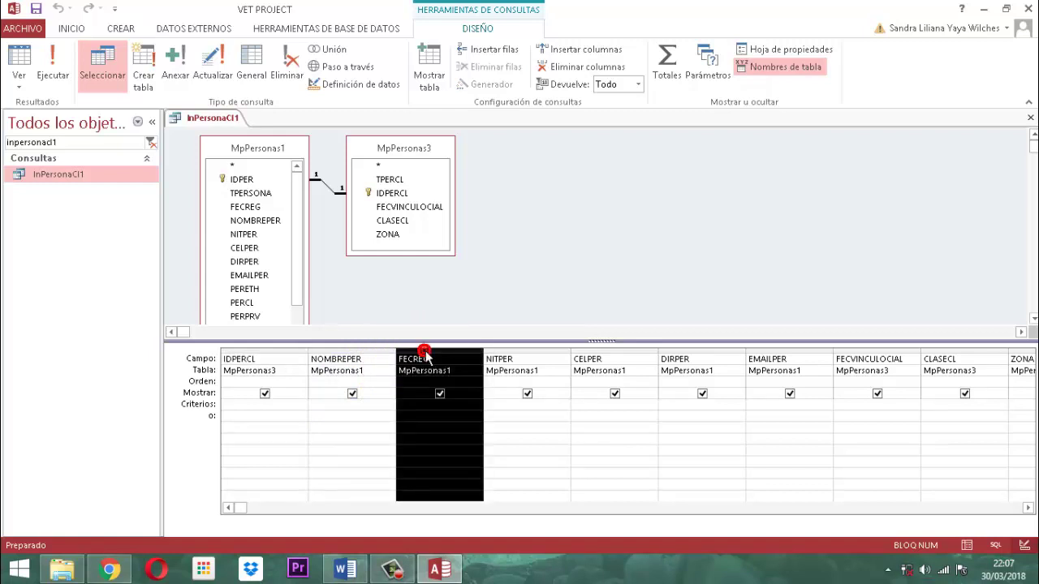
{"action": "key", "text": "Delete"}
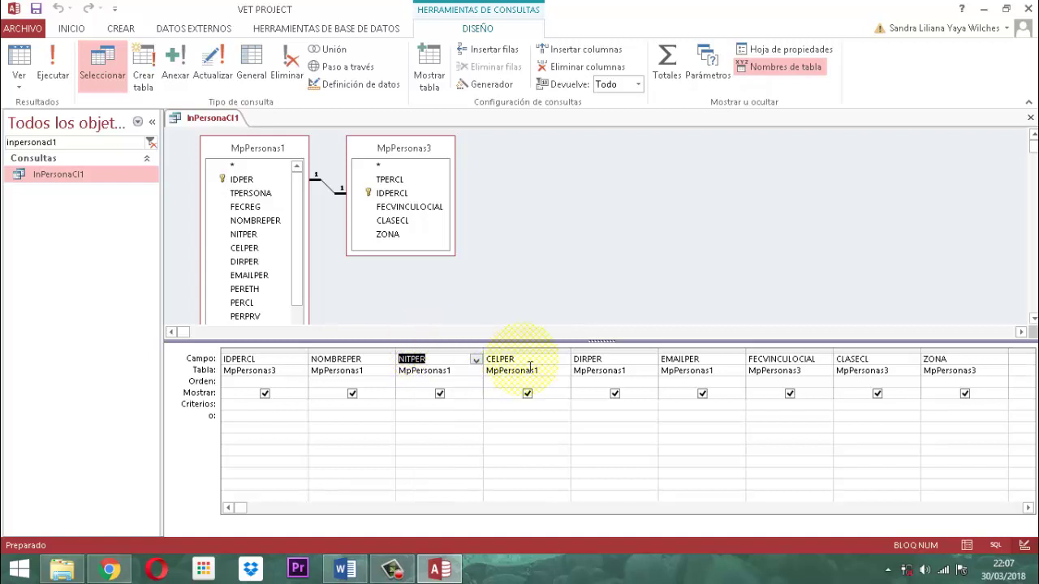
{"action": "left_click", "coordinate": [690, 349]}
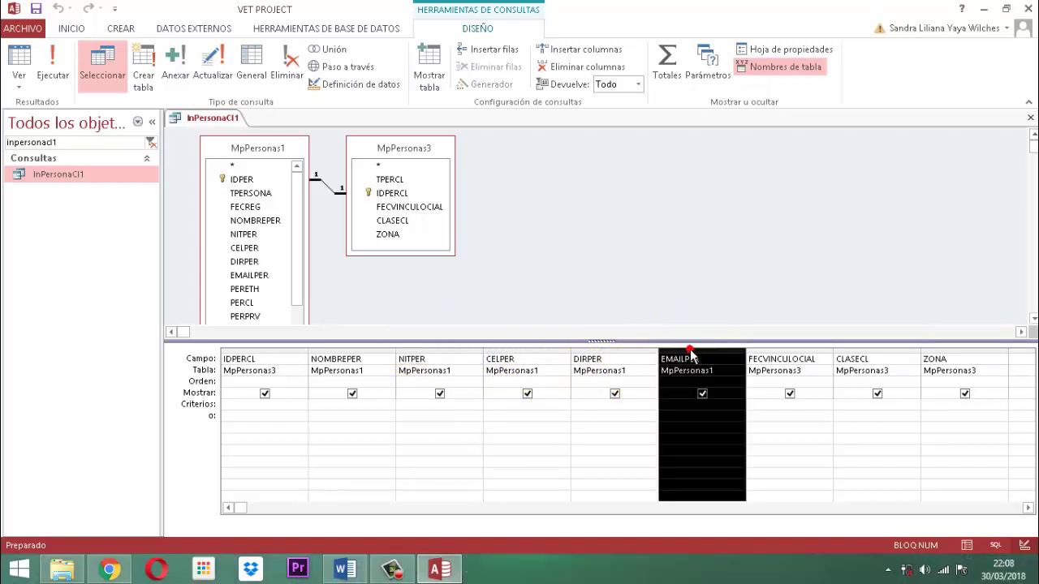
{"action": "key", "text": "Delete"}
{"action": "left_click", "coordinate": [690, 349]}
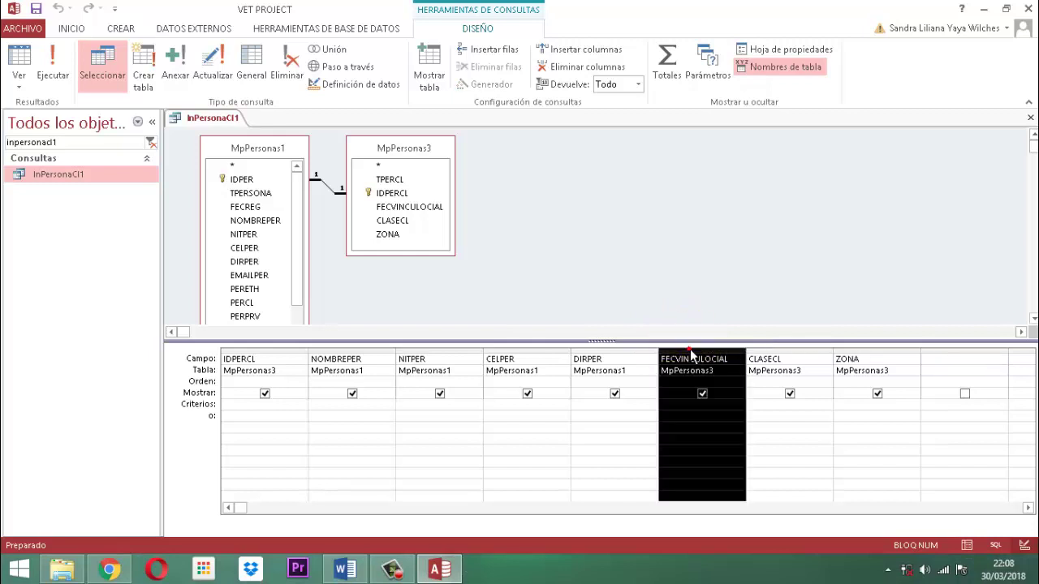
{"action": "key", "text": "Delete"}
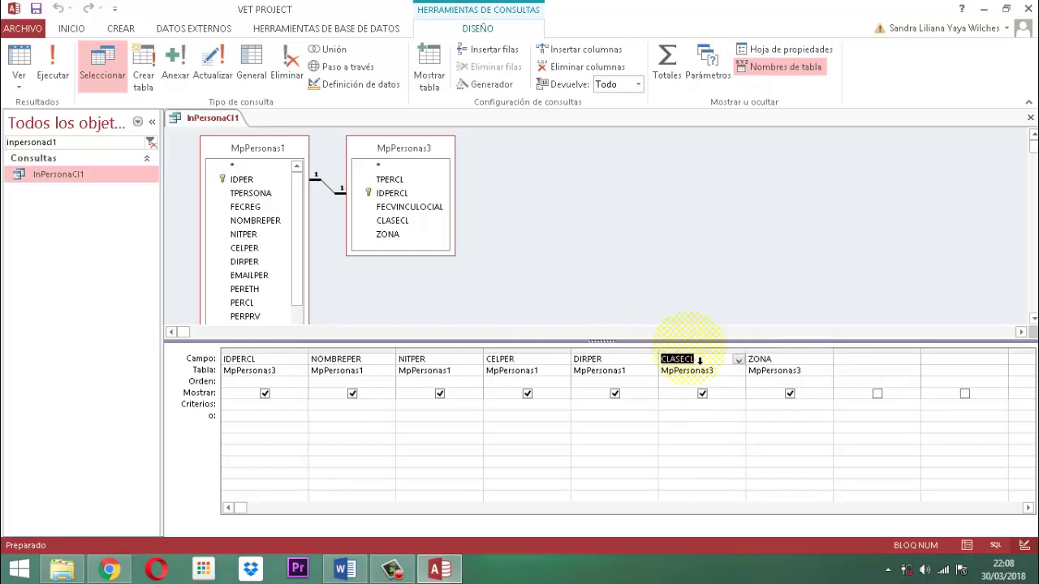
{"action": "left_click", "coordinate": [690, 349]}
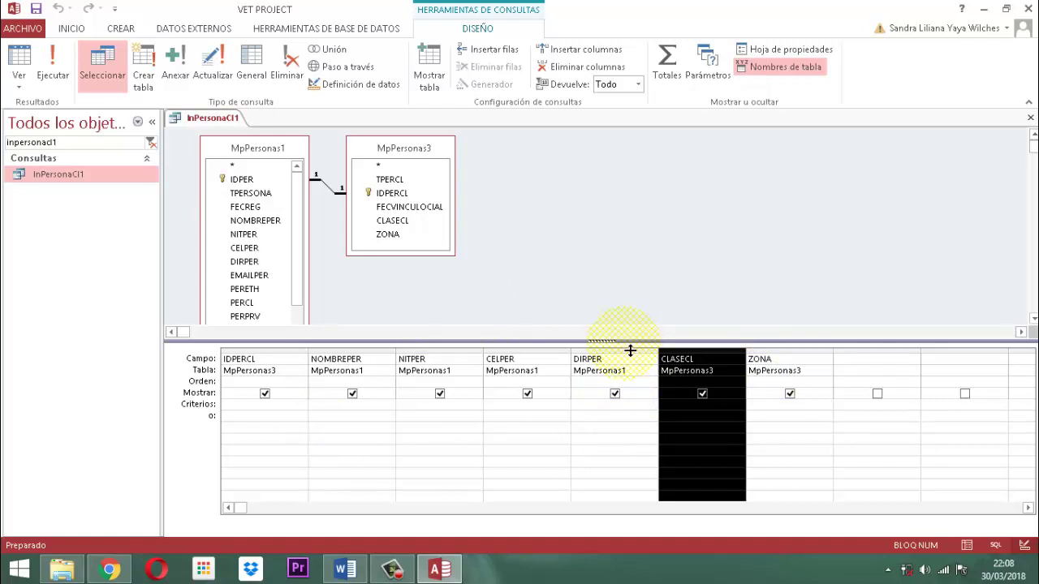
Enlarge the table diagram area and the MpPersonas1 table box
{"action": "left_click_drag", "start_coordinate": [630, 351], "coordinate": [629, 377]}
{"action": "left_click", "coordinate": [622, 396]}
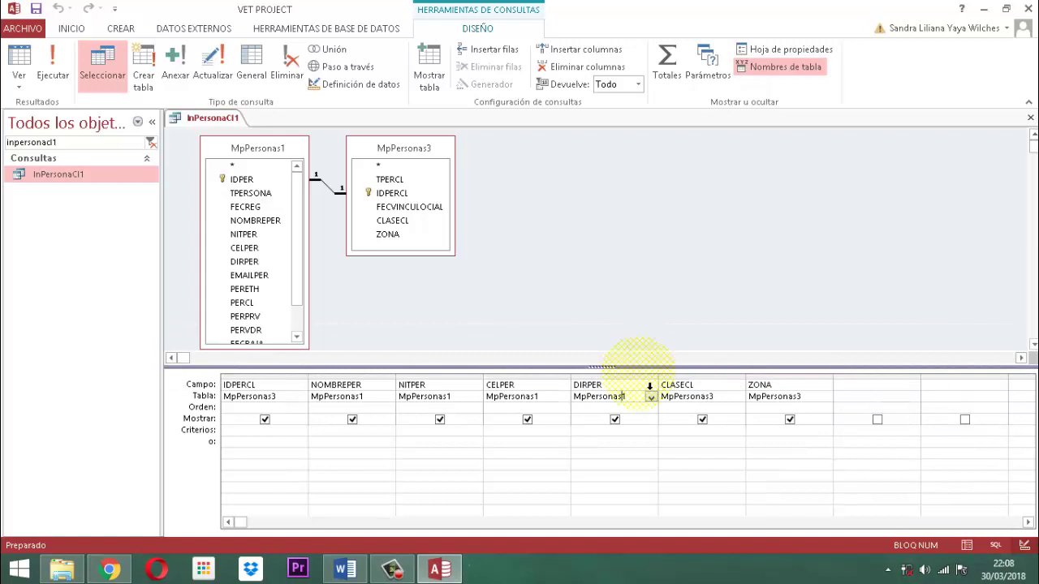
{"action": "left_click_drag", "start_coordinate": [644, 373], "coordinate": [642, 413]}
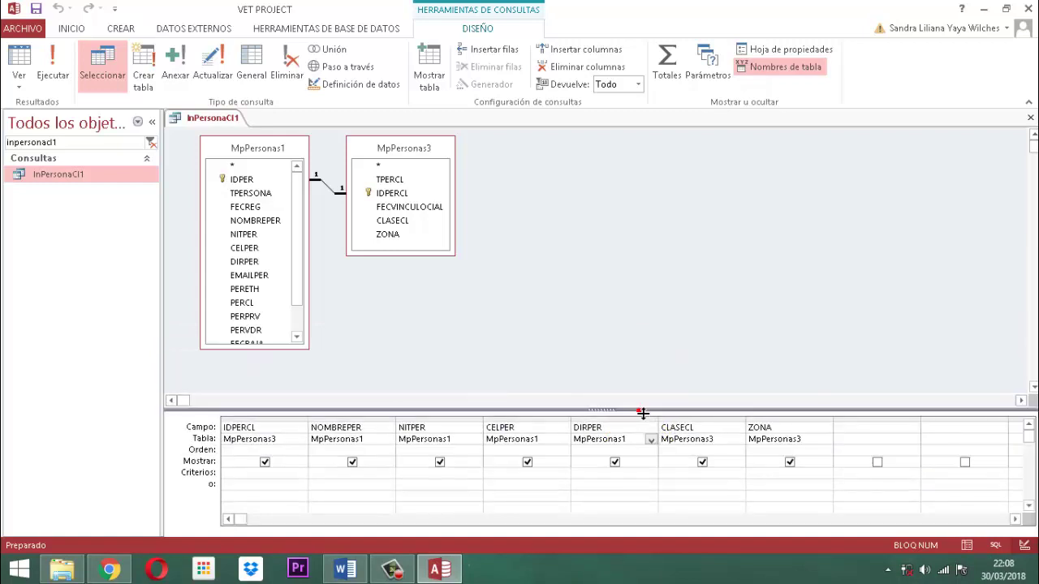
{"action": "left_click_drag", "start_coordinate": [294, 349], "coordinate": [310, 385]}
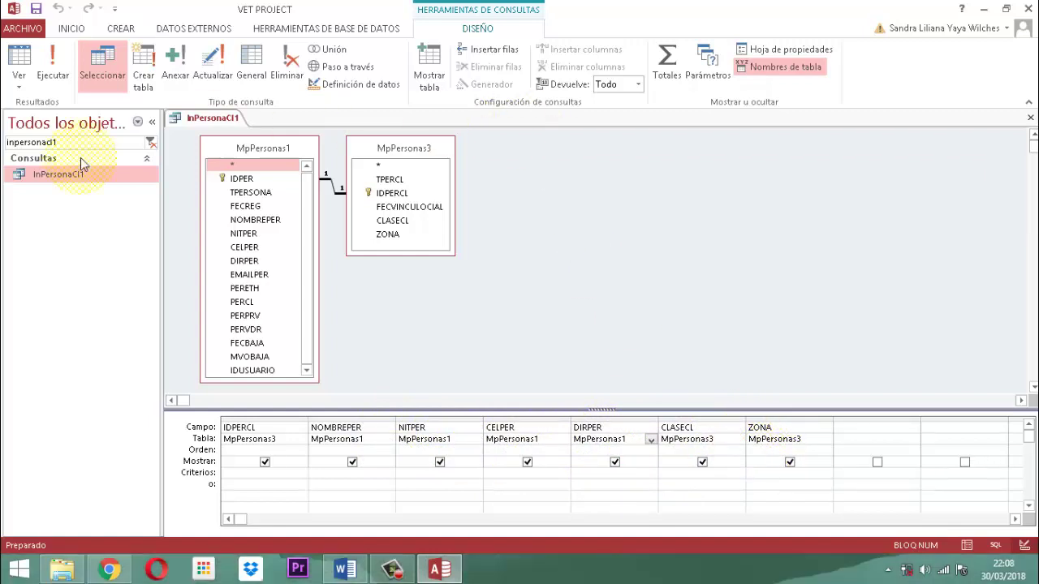
Save the InPersonaCl1 query and close its design view
{"action": "right_click", "coordinate": [224, 122]}
{"action": "left_click", "coordinate": [232, 127]}
{"action": "right_click", "coordinate": [221, 121]}
{"action": "left_click", "coordinate": [250, 149]}
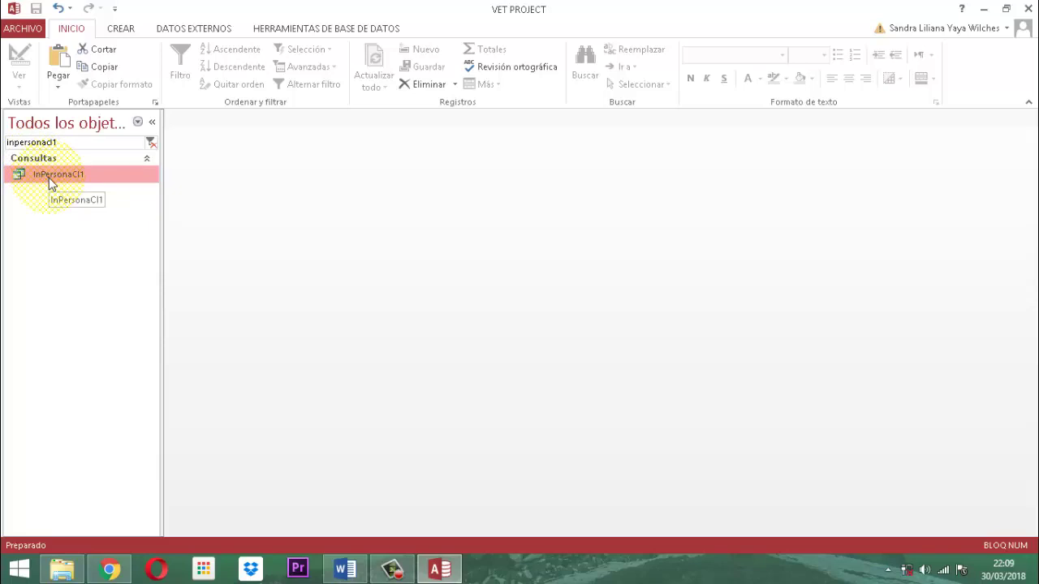
Build a report from the selected InPersonaCl1 query with Crear > Informe
{"action": "left_click", "coordinate": [133, 30]}
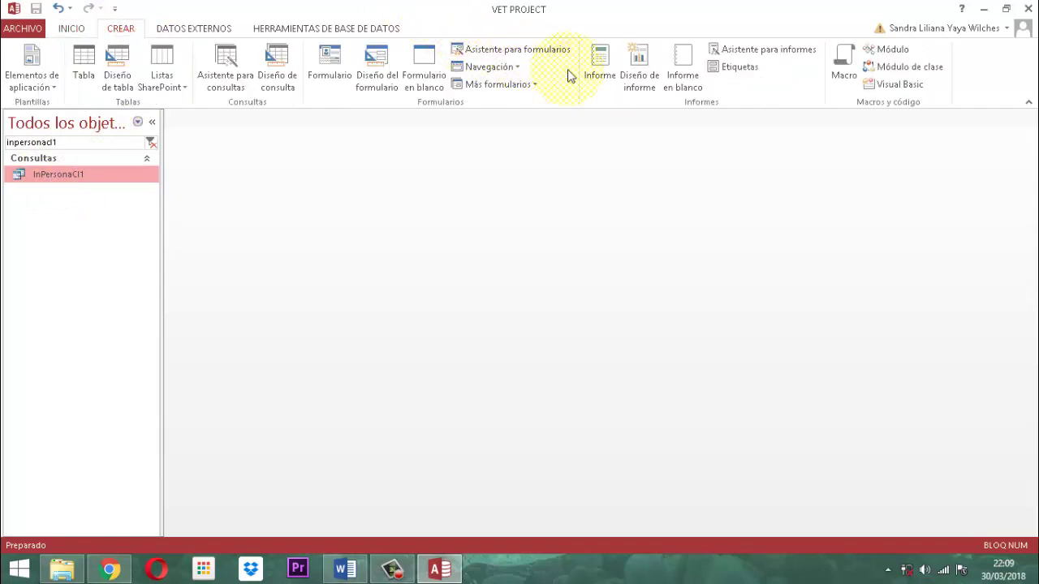
{"action": "left_click", "coordinate": [598, 80]}
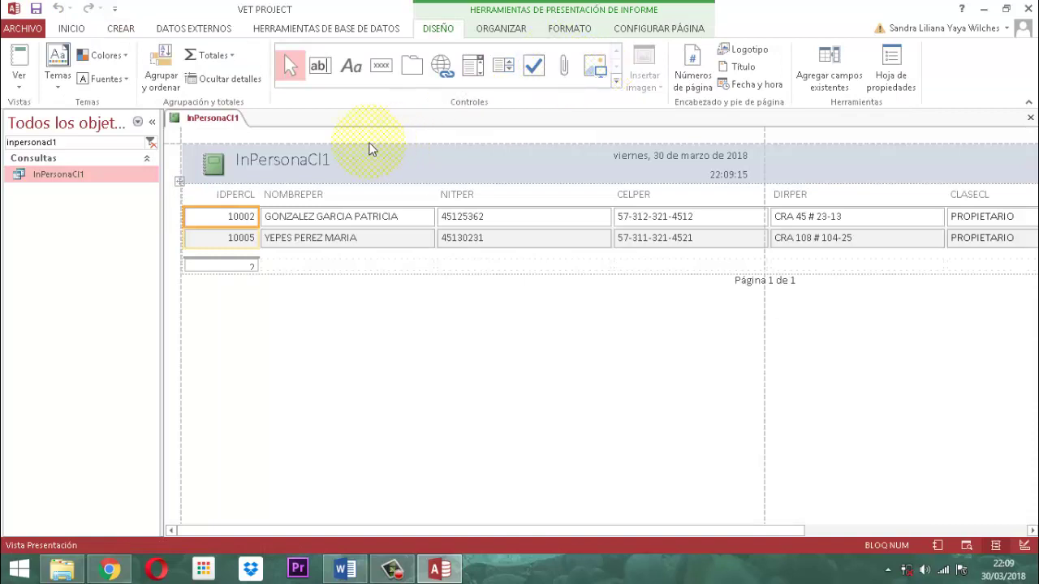
Switch the InPersonaCl1 report to design view, set Horizontal orientation and pick a paper size
{"action": "right_click", "coordinate": [228, 119]}
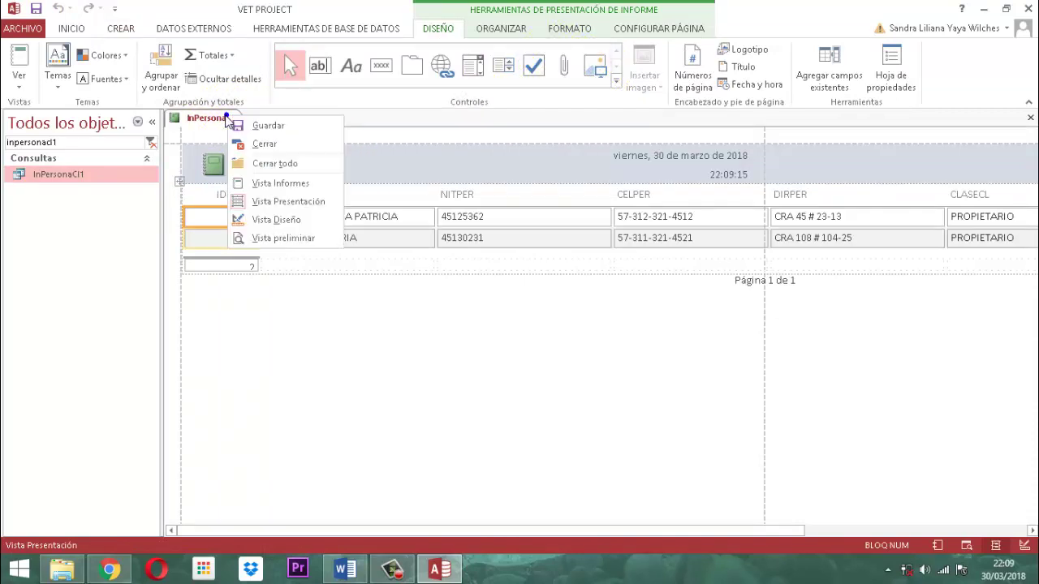
{"action": "left_click", "coordinate": [284, 220]}
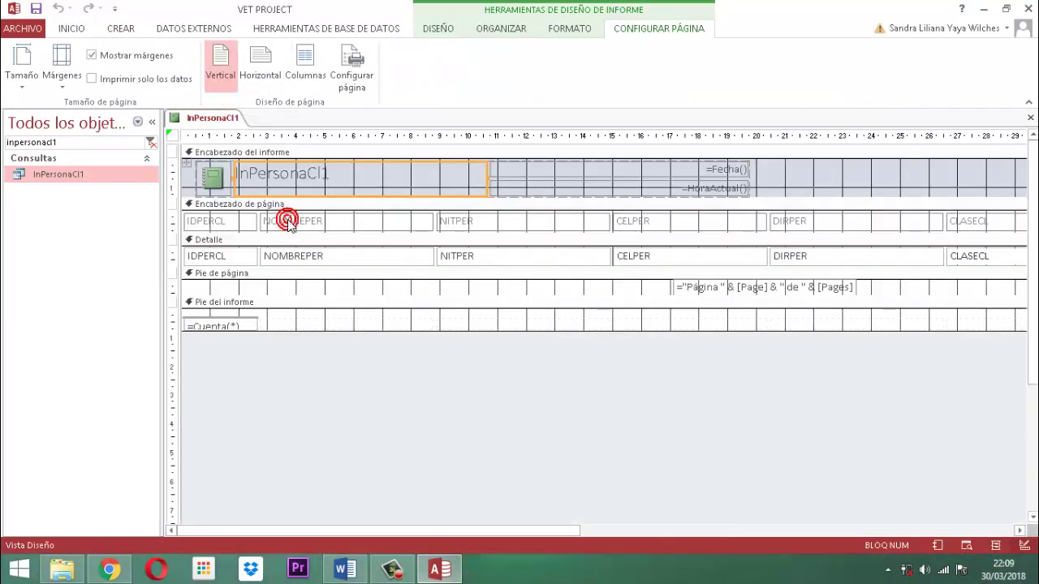
{"action": "left_click", "coordinate": [258, 79]}
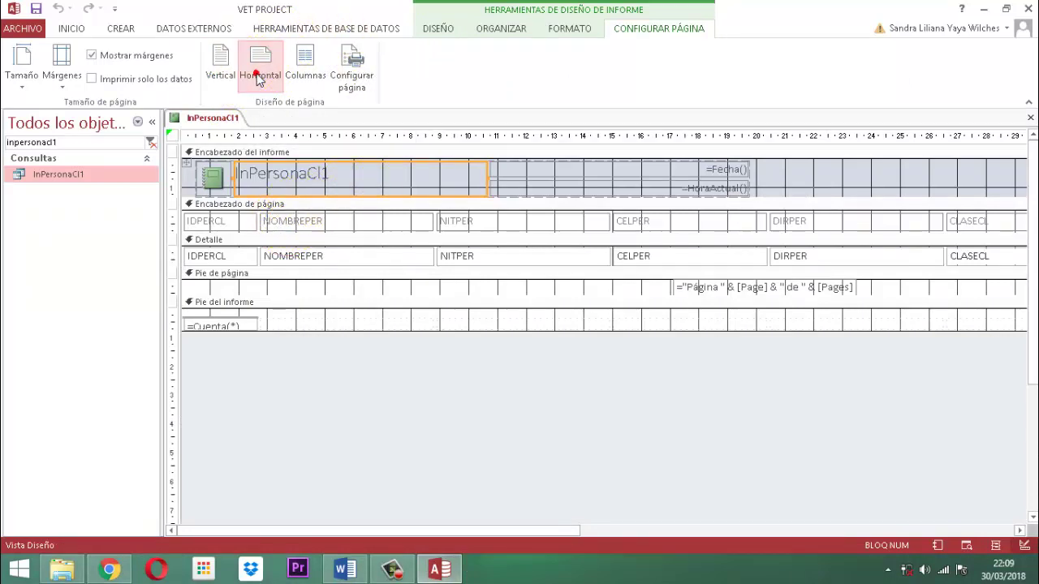
{"action": "left_click", "coordinate": [25, 82]}
{"action": "left_click", "coordinate": [54, 109]}
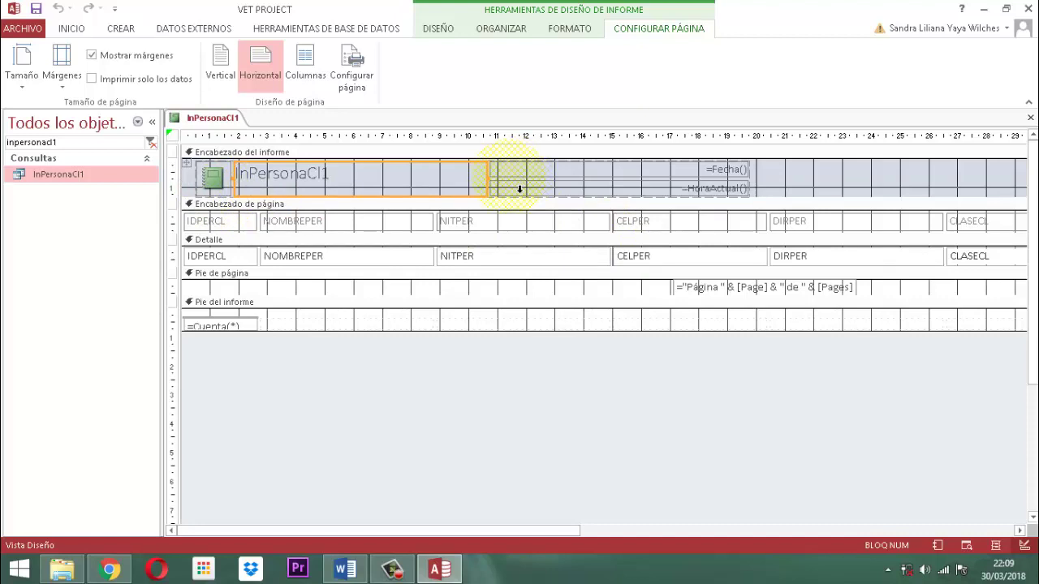
Make the header title, date and time bold with a darker font colour
{"action": "left_click", "coordinate": [187, 167]}
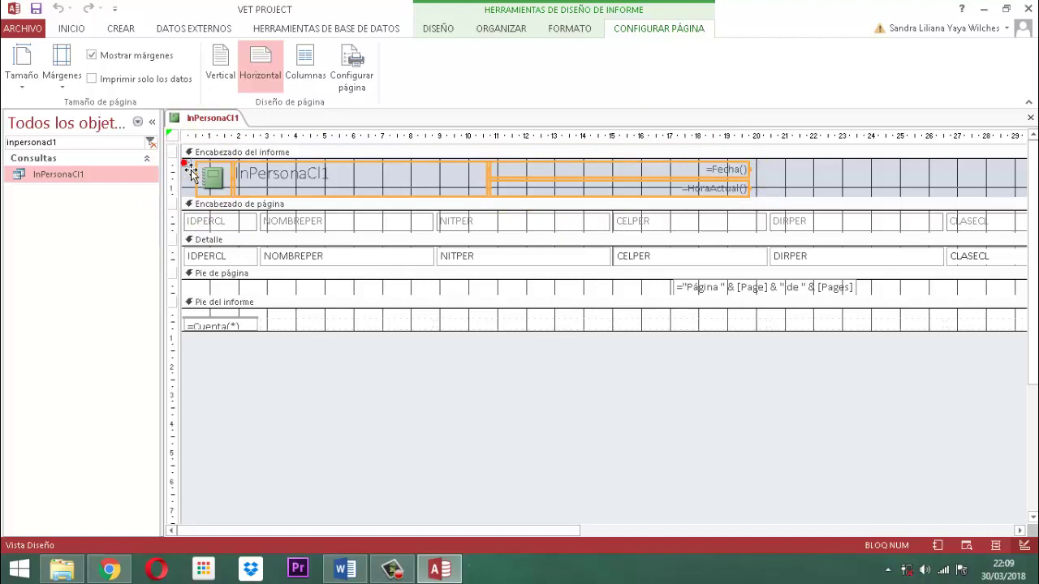
{"action": "left_click", "coordinate": [572, 29]}
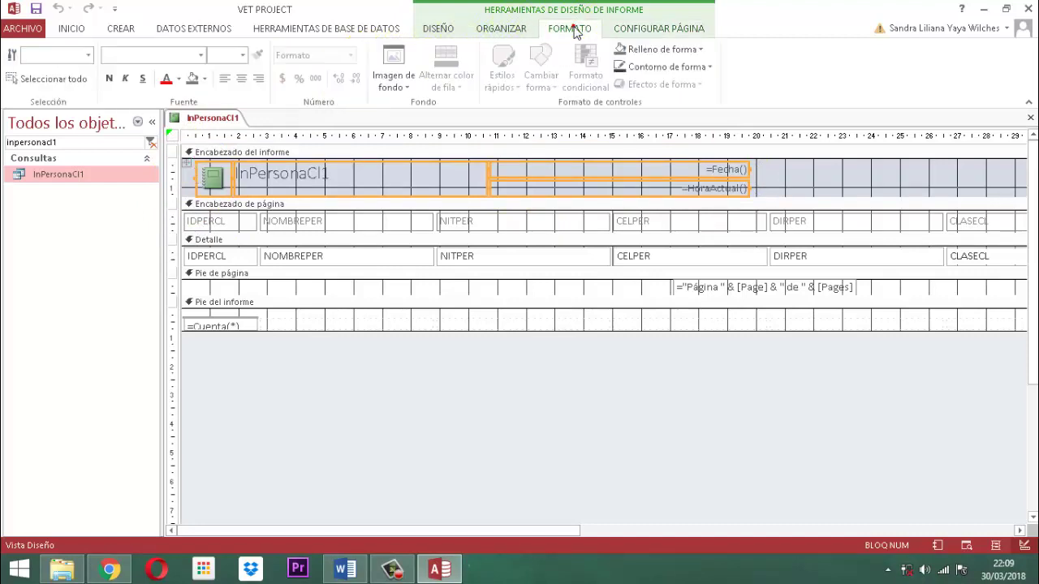
{"action": "left_click", "coordinate": [180, 79]}
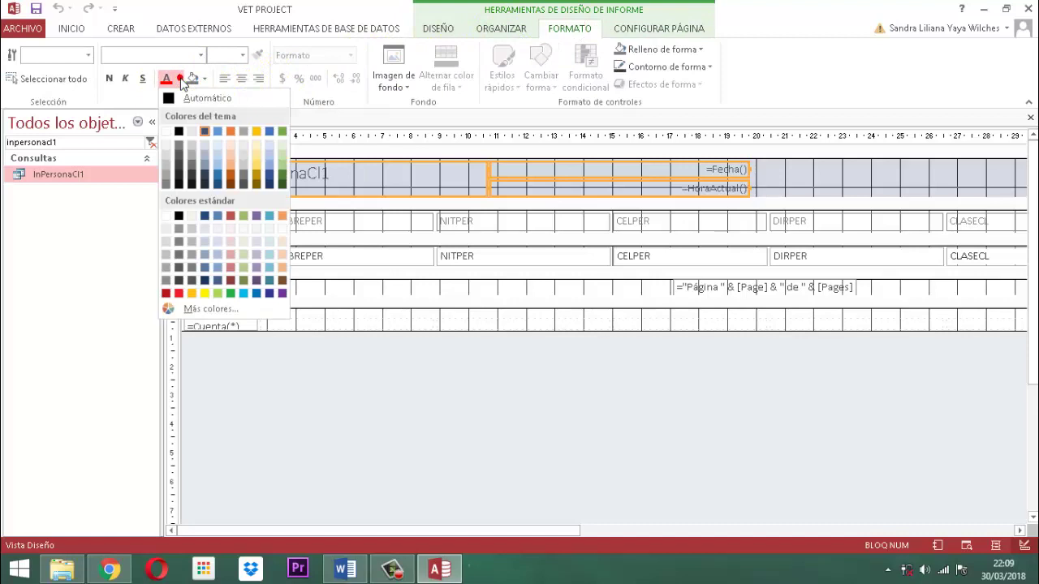
{"action": "left_click", "coordinate": [178, 133]}
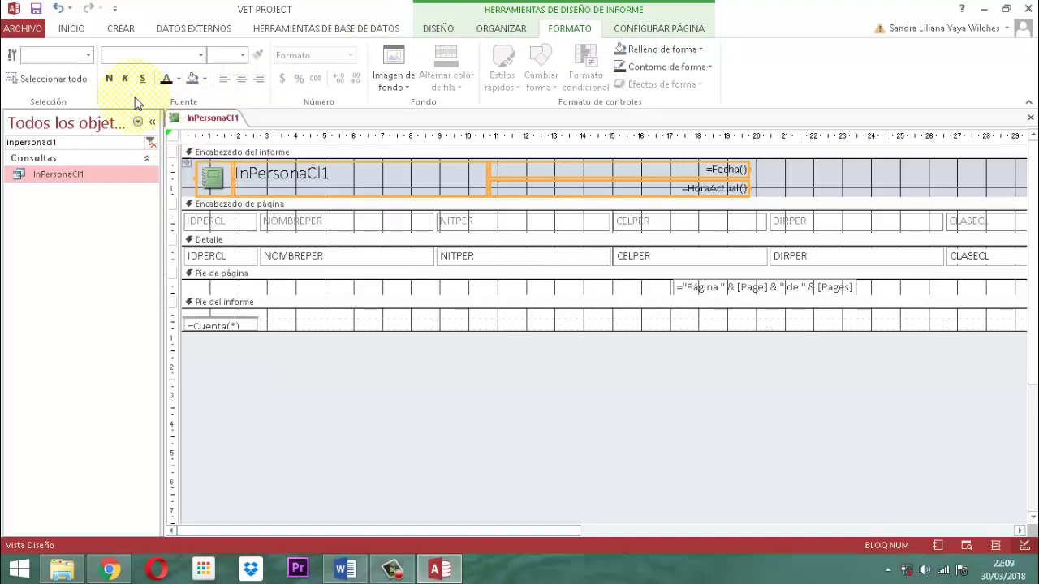
{"action": "left_click", "coordinate": [109, 79]}
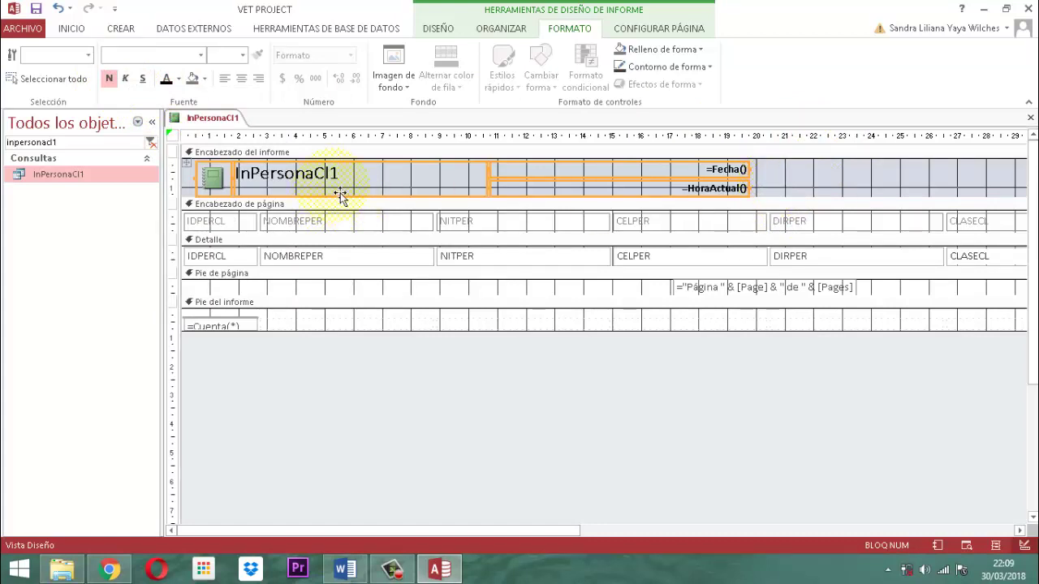
Retitle the report header to 'INFORME - CLIENTES'
{"action": "left_click", "coordinate": [321, 171]}
{"action": "left_click", "coordinate": [784, 185]}
{"action": "left_click", "coordinate": [318, 172]}
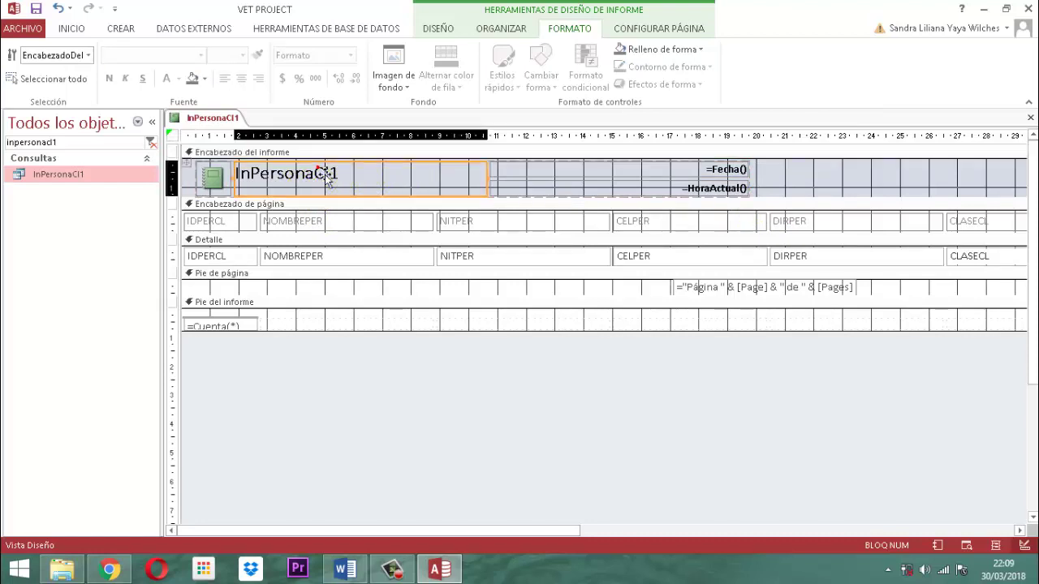
{"action": "left_click", "coordinate": [316, 171]}
{"action": "left_click_drag", "start_coordinate": [341, 172], "coordinate": [230, 185]}
{"action": "key", "text": "BackSpace"}
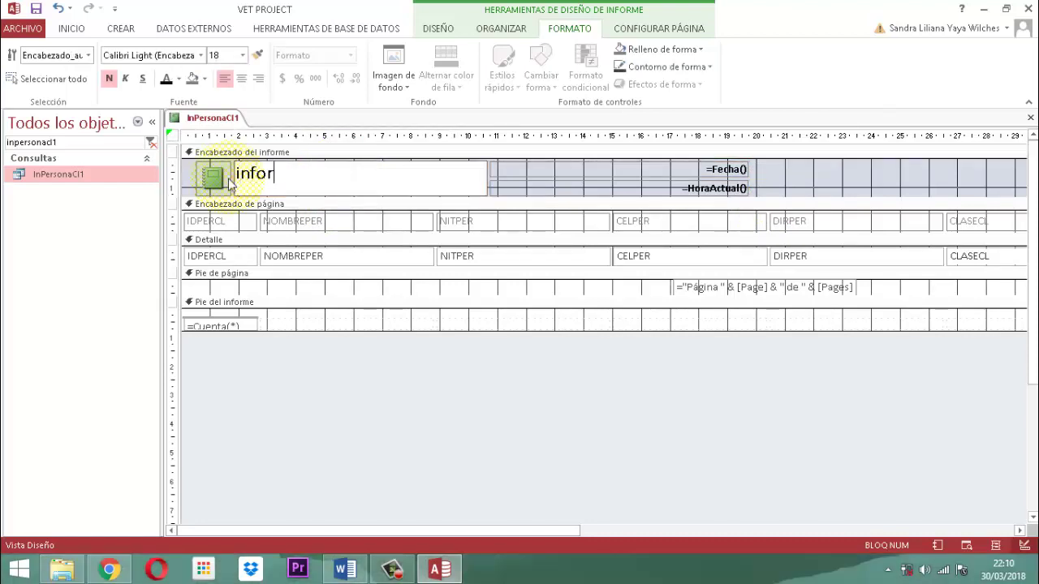
{"action": "key", "text": "BackSpace"}
{"action": "key", "text": "BackSpace"}
{"action": "key", "text": "BackSpace"}
{"action": "key", "text": "BackSpace"}
{"action": "key", "text": "Caps_Lock"}
{"action": "key", "text": "BackSpace"}
{"action": "type", "text": "INFORME -"}
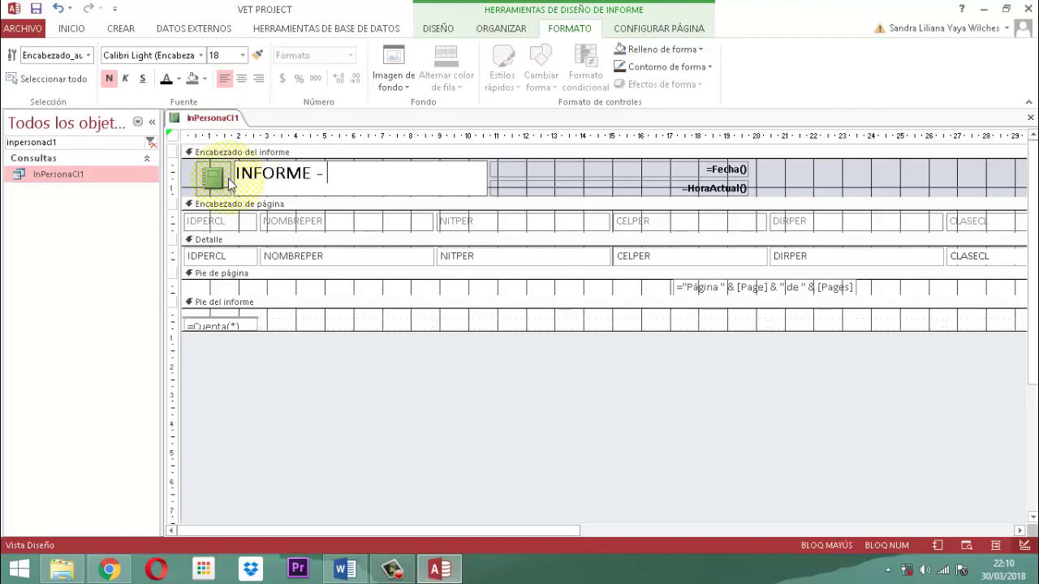
{"action": "type", "text": " CLIENTES"}
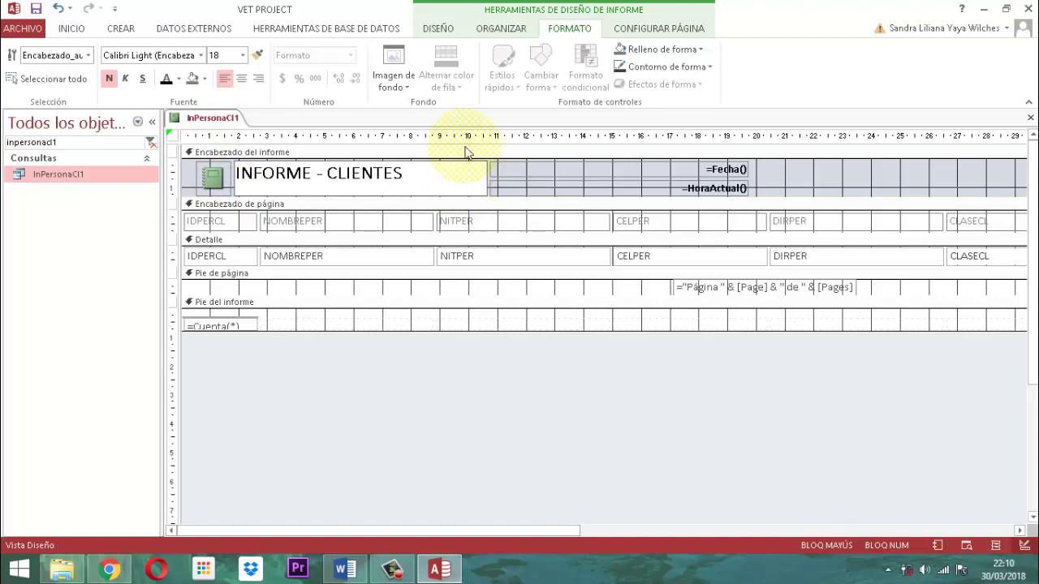
{"action": "left_click", "coordinate": [342, 408]}
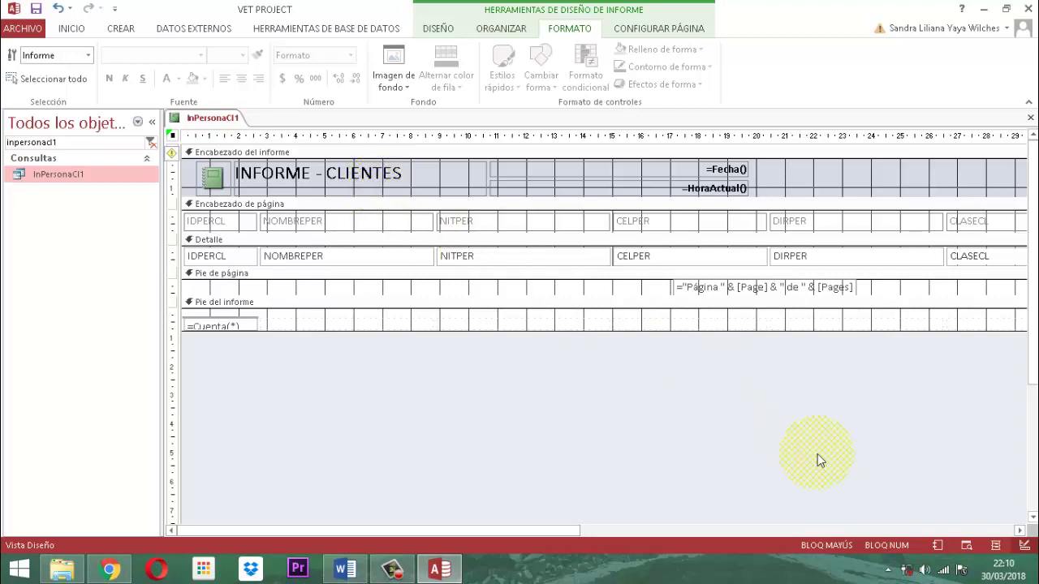
Format all column labels and detail fields as 10-point, dark, bold text
{"action": "left_click", "coordinate": [563, 528]}
{"action": "left_click_drag", "start_coordinate": [566, 529], "coordinate": [826, 515]}
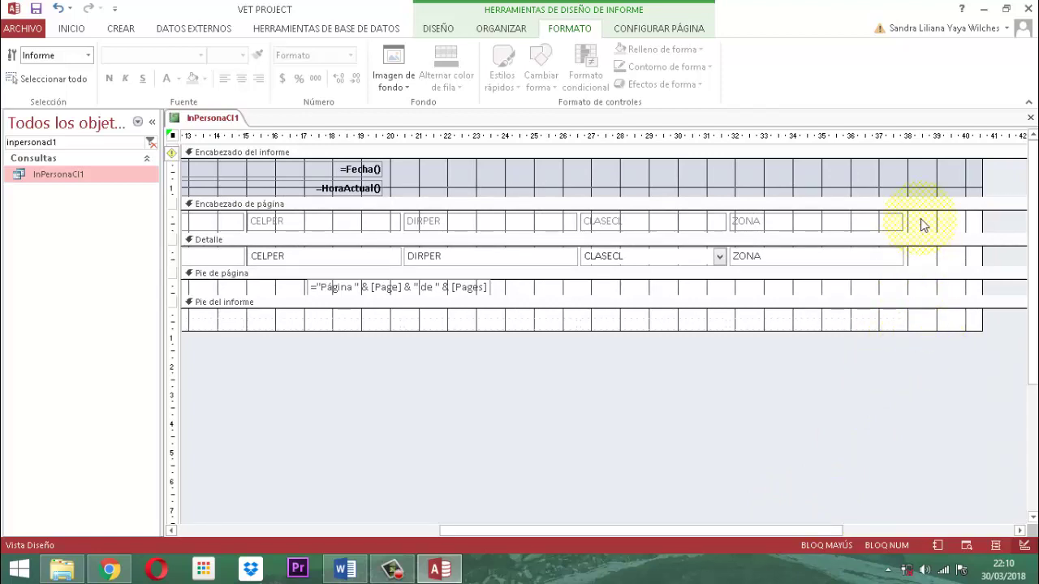
{"action": "left_click_drag", "start_coordinate": [922, 219], "coordinate": [195, 258]}
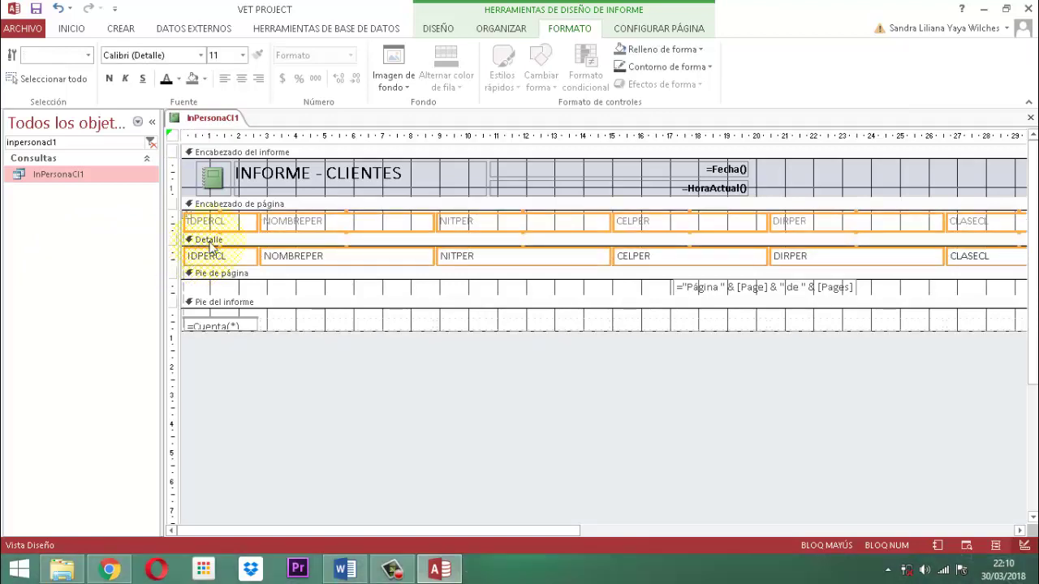
{"action": "left_click", "coordinate": [243, 55]}
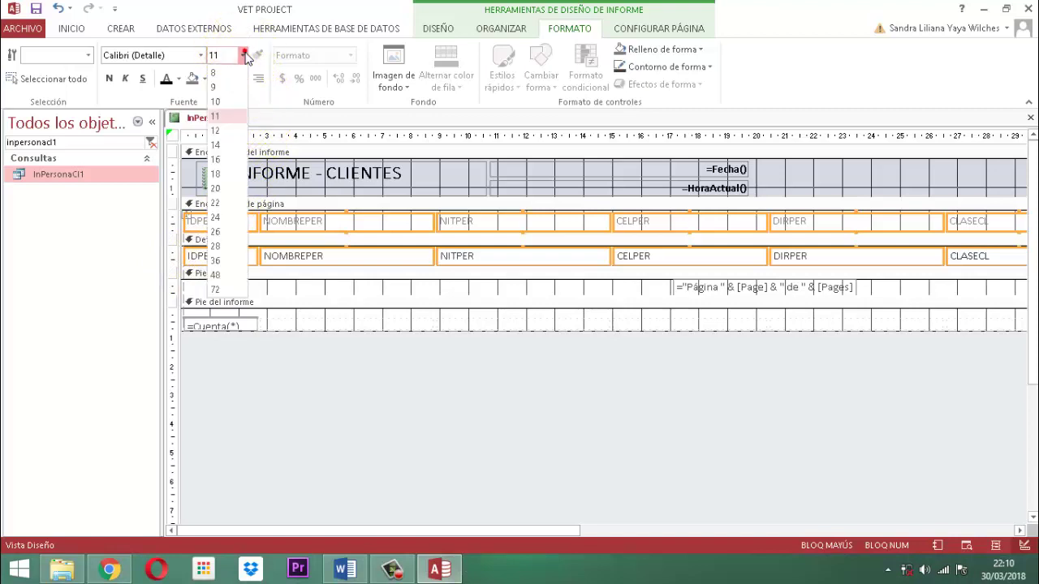
{"action": "left_click", "coordinate": [215, 103]}
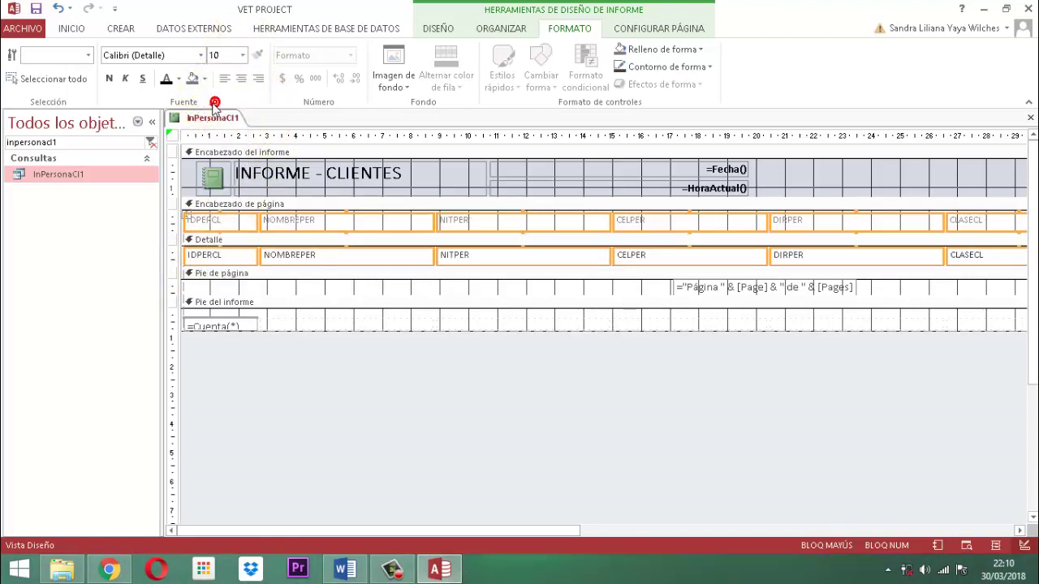
{"action": "left_click", "coordinate": [166, 79]}
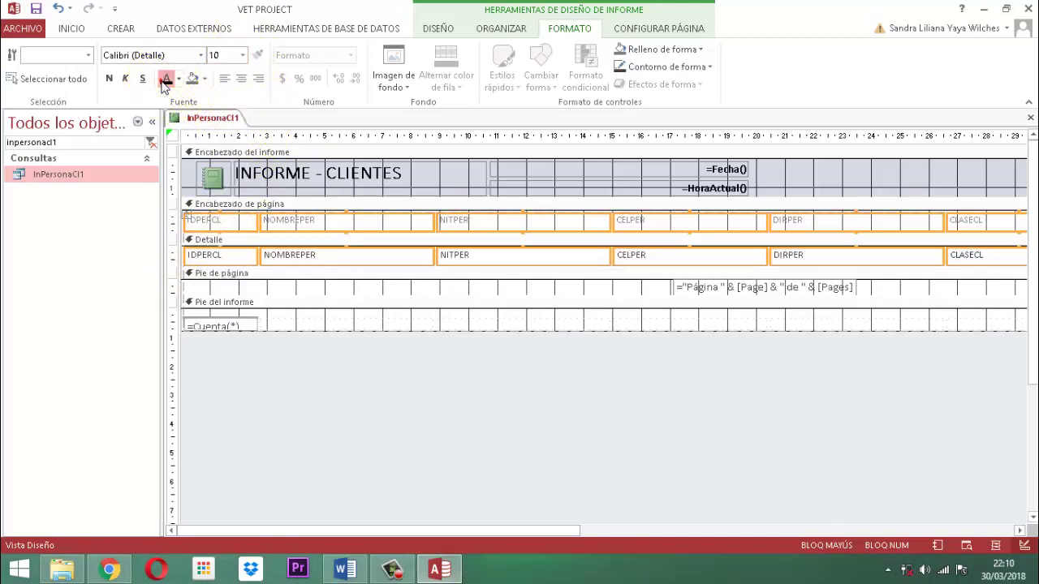
{"action": "left_click", "coordinate": [110, 79]}
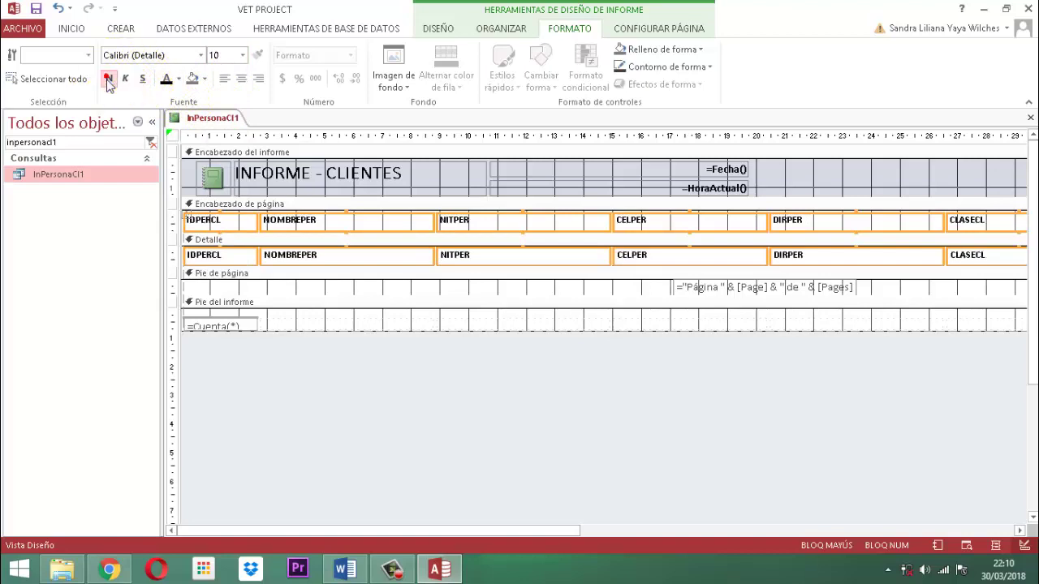
{"action": "left_click", "coordinate": [366, 405]}
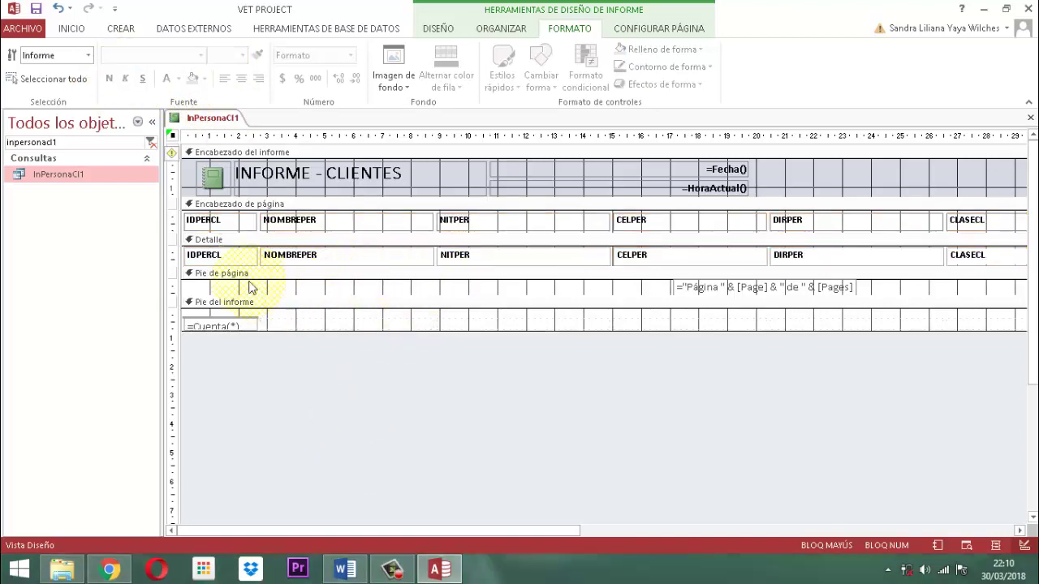
{"action": "left_click", "coordinate": [216, 221]}
Rename the first three column labels to ID CLIENTE, NOMBRE and NIT CC
{"action": "double_click", "coordinate": [217, 222]}
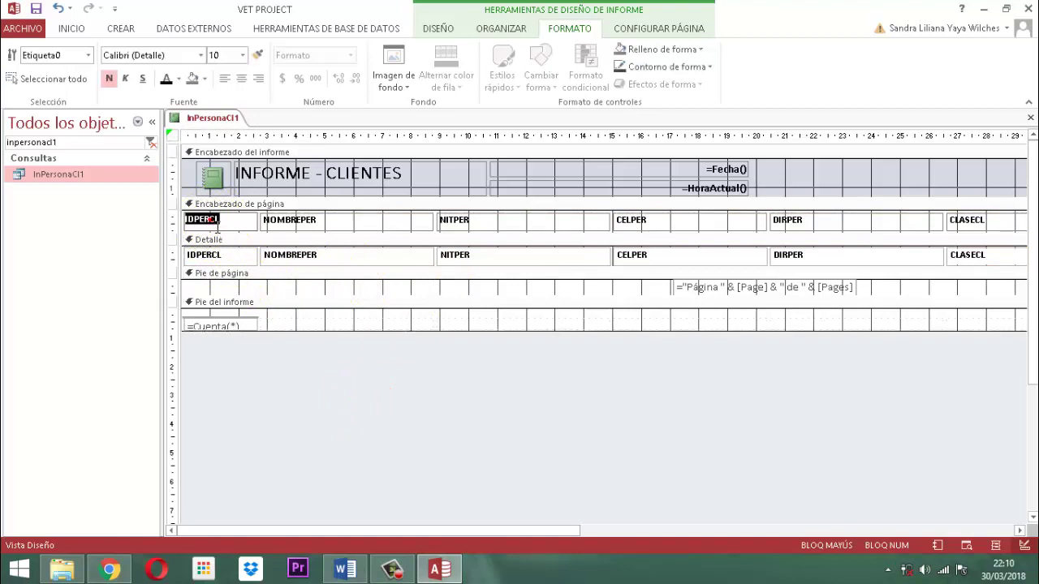
{"action": "type", "text": "IENTE"}
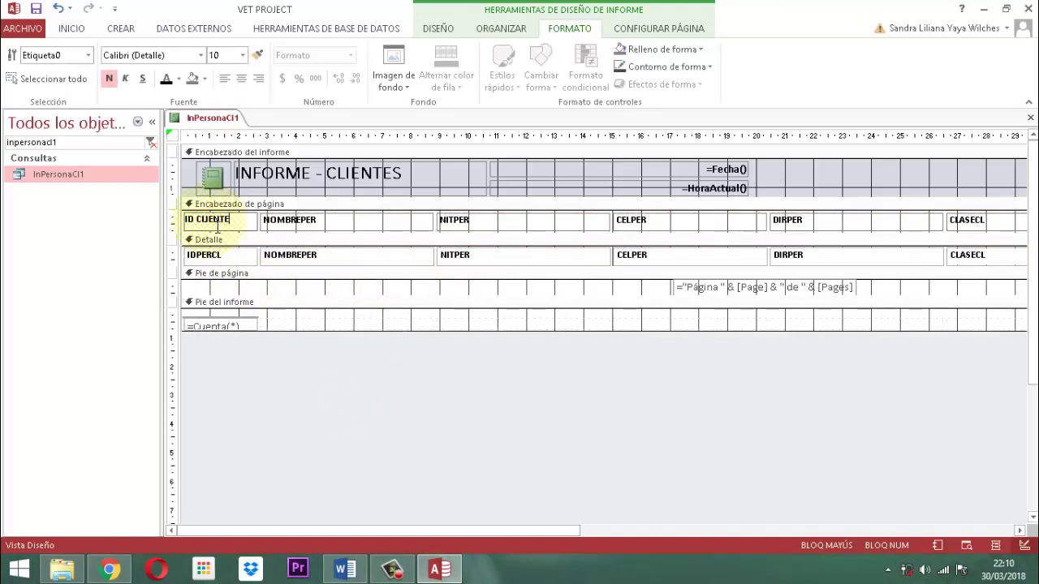
{"action": "left_click", "coordinate": [301, 229]}
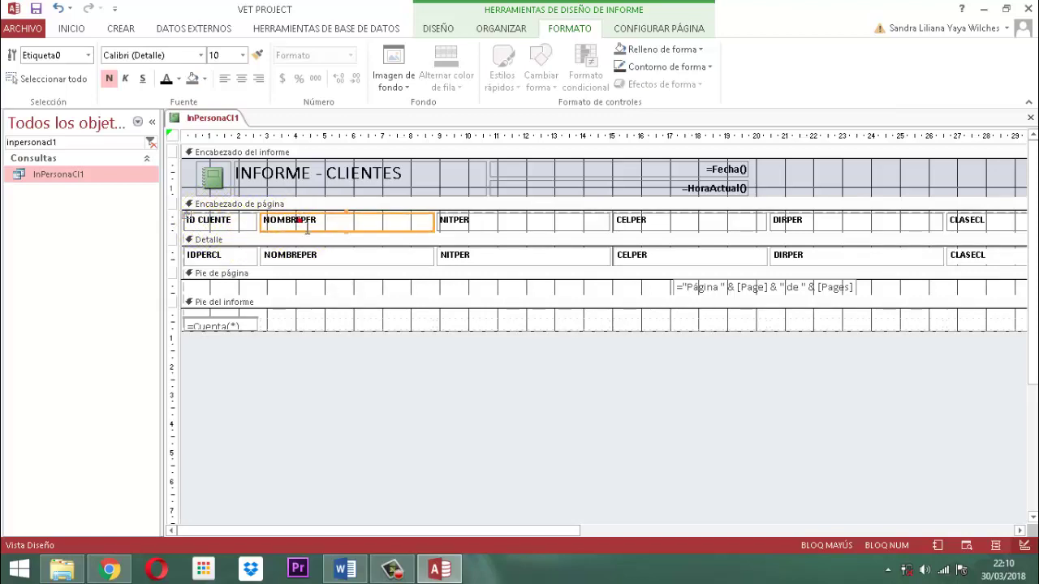
{"action": "double_click", "coordinate": [304, 223]}
{"action": "type", "text": "NOMBRE"}
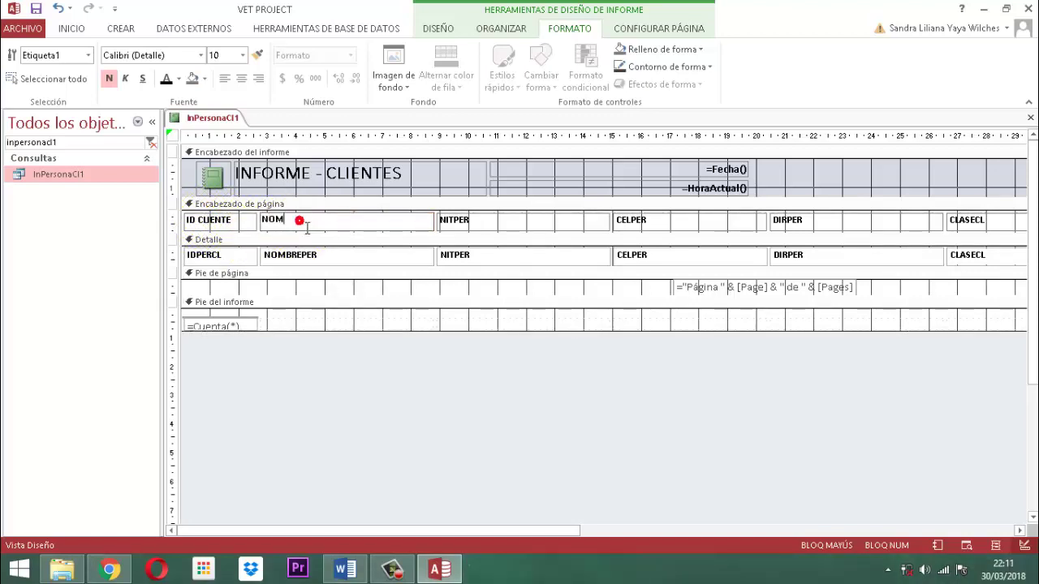
{"action": "left_click", "coordinate": [305, 224]}
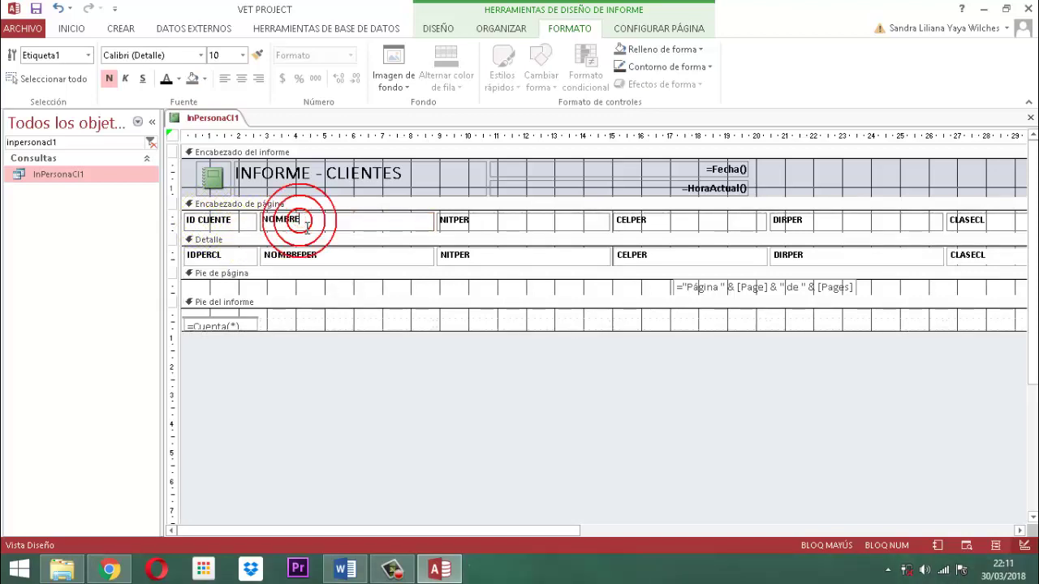
{"action": "left_click", "coordinate": [454, 225]}
{"action": "double_click", "coordinate": [460, 222]}
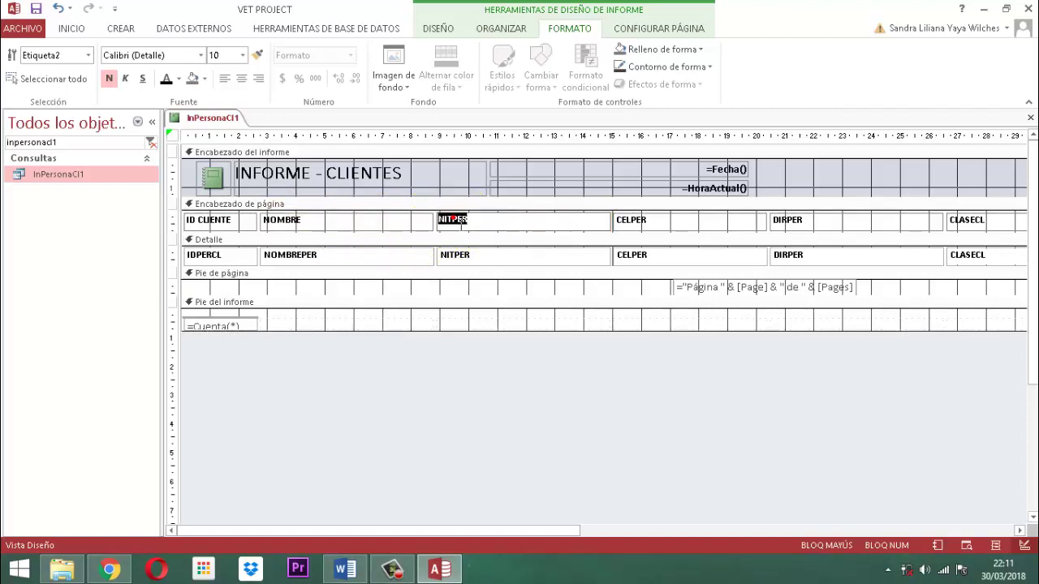
{"action": "type", "text": "NIT CC"}
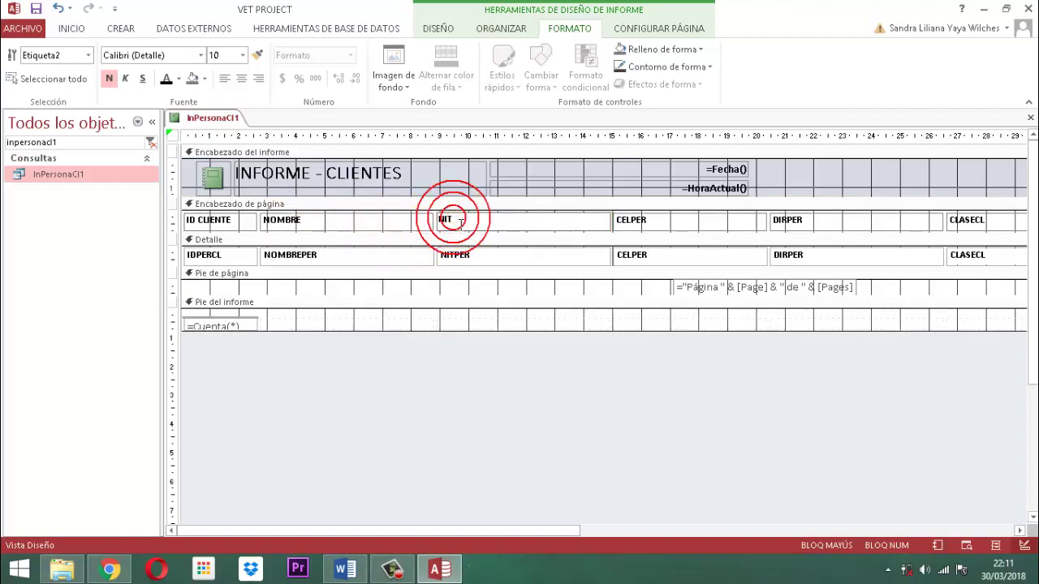
Rename the remaining column labels to CELULAR #, DIRECCION and PERFIL
{"action": "left_click", "coordinate": [633, 223]}
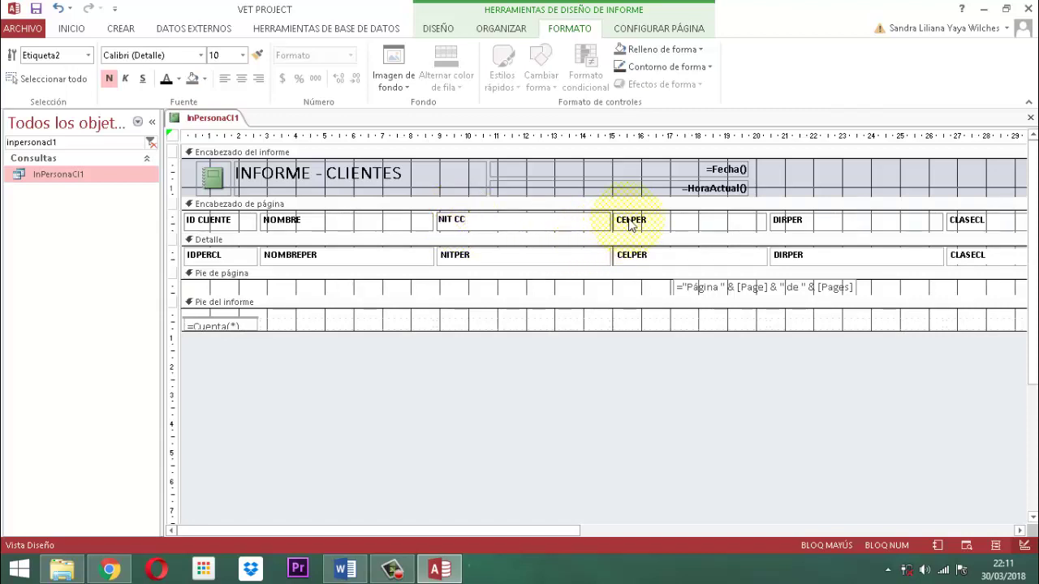
{"action": "left_click", "coordinate": [636, 226]}
{"action": "double_click", "coordinate": [637, 226]}
{"action": "type", "text": "C"}
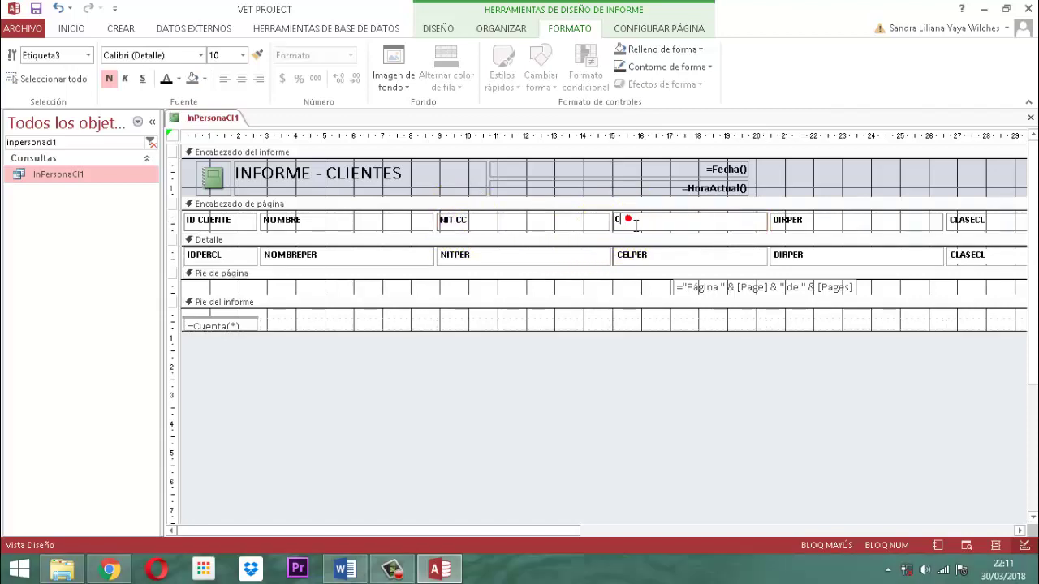
{"action": "type", "text": "ELULAR #"}
{"action": "left_click", "coordinate": [798, 227]}
{"action": "double_click", "coordinate": [799, 226]}
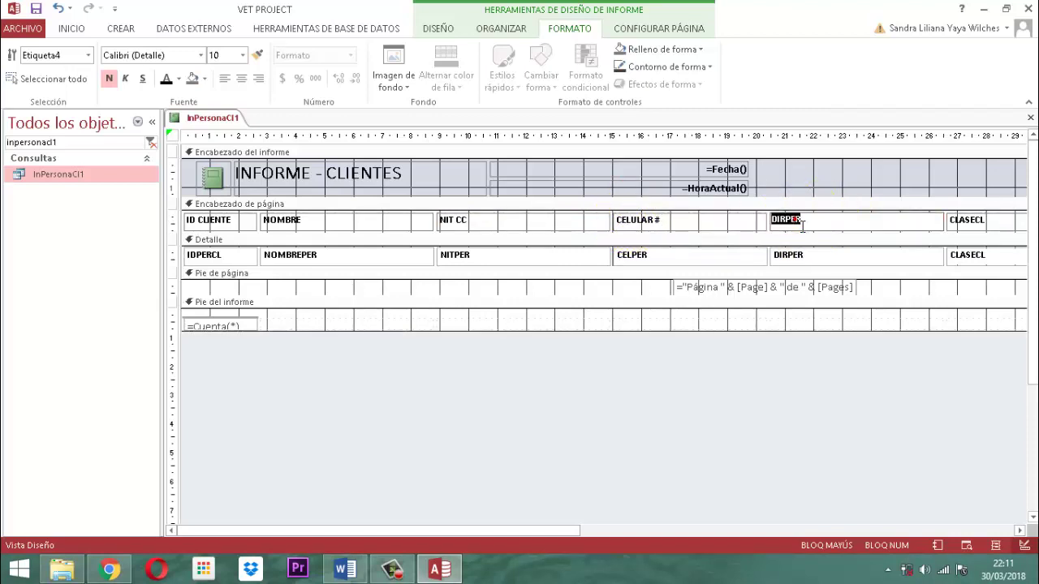
{"action": "type", "text": "DIRECCION"}
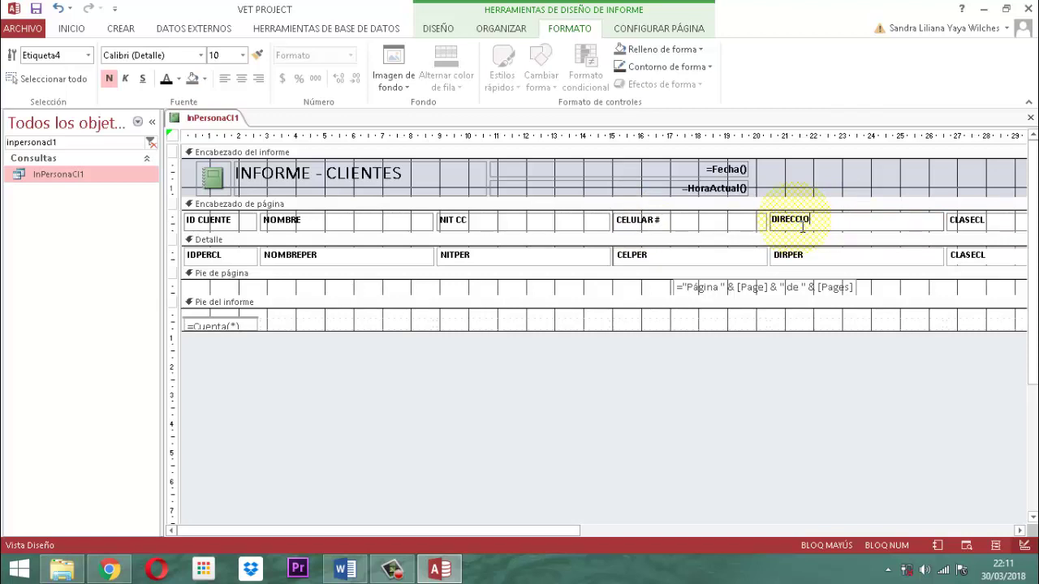
{"action": "left_click", "coordinate": [964, 221]}
{"action": "left_click", "coordinate": [968, 225]}
{"action": "double_click", "coordinate": [968, 225]}
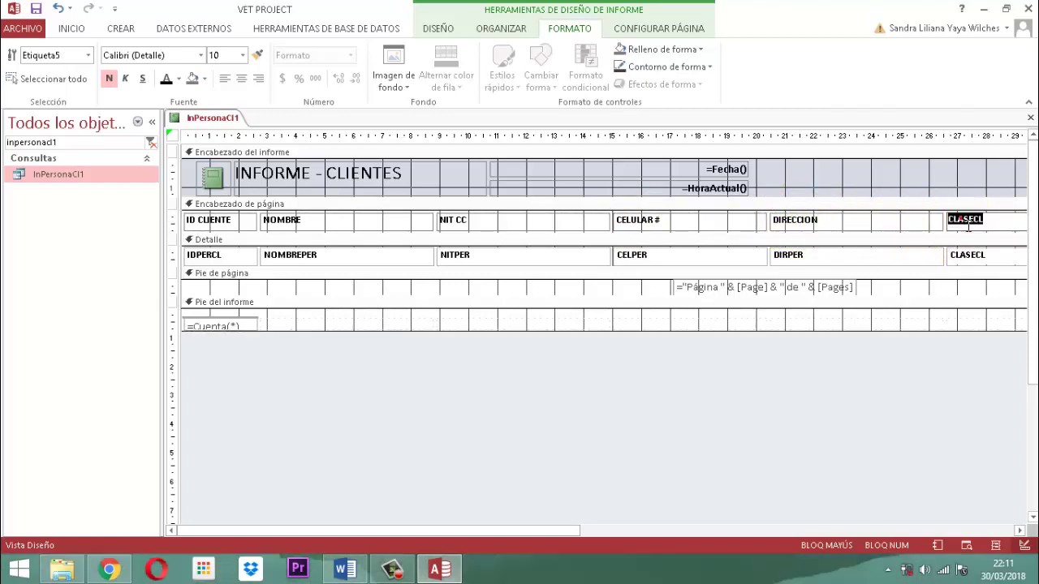
{"action": "type", "text": "PERFIL"}
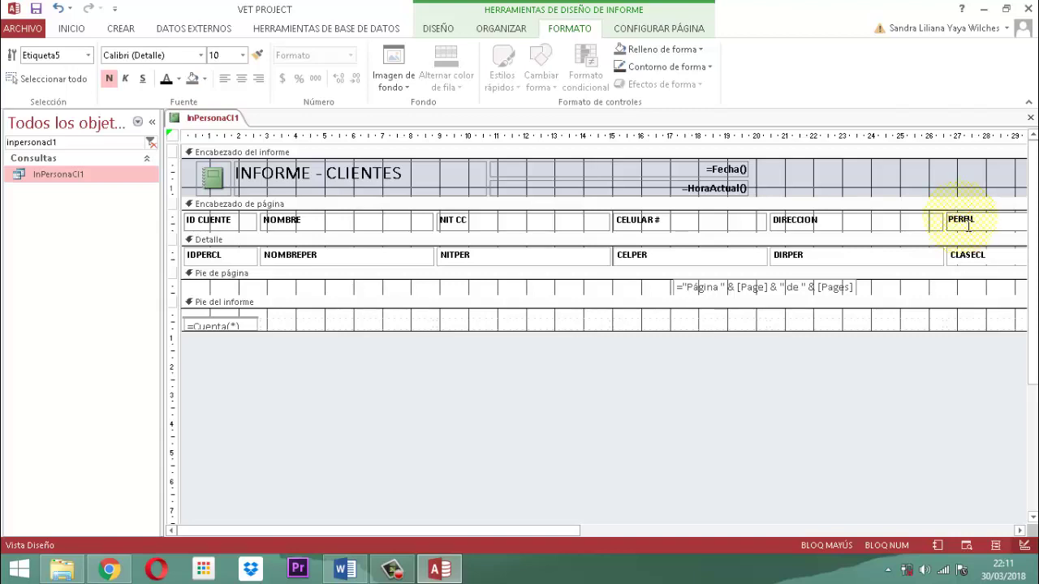
{"action": "mouse_move", "coordinate": [1019, 538]}
Narrow the ZONA, CLASECL and CELPER detail fields
{"action": "left_click", "coordinate": [1019, 530]}
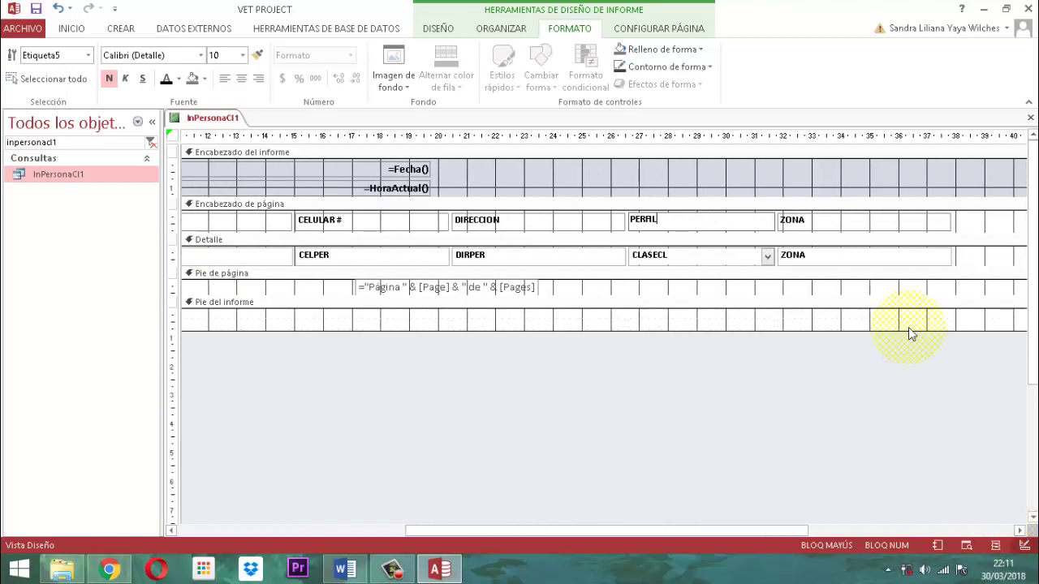
{"action": "left_click", "coordinate": [717, 426]}
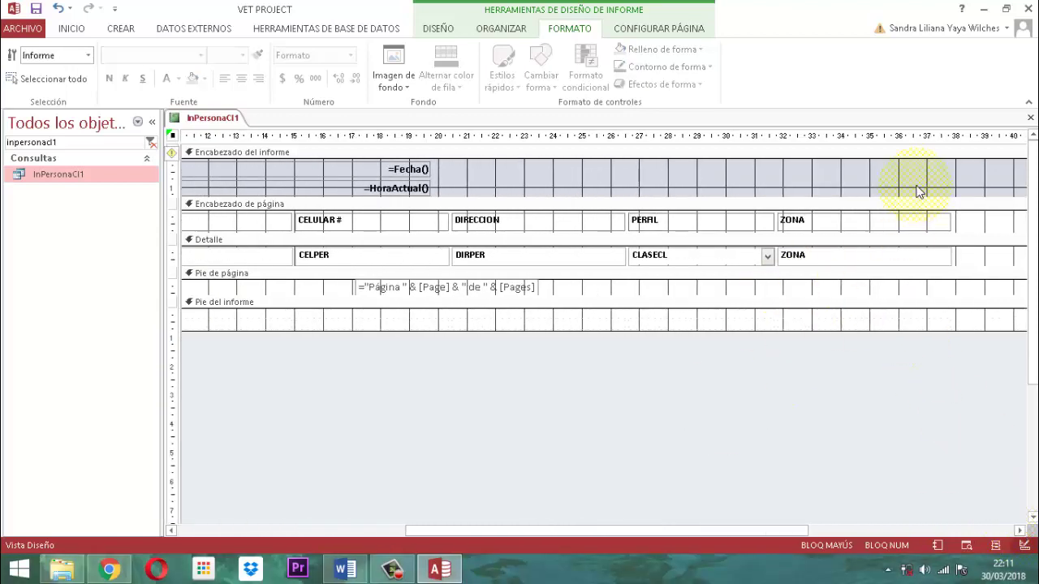
{"action": "left_click", "coordinate": [931, 258]}
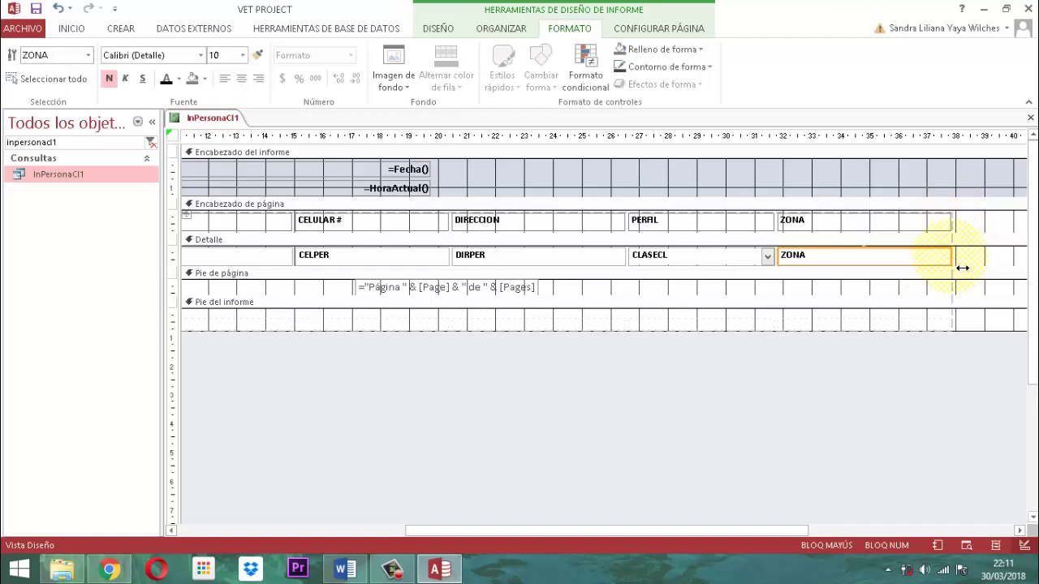
{"action": "left_click_drag", "start_coordinate": [962, 268], "coordinate": [898, 268]}
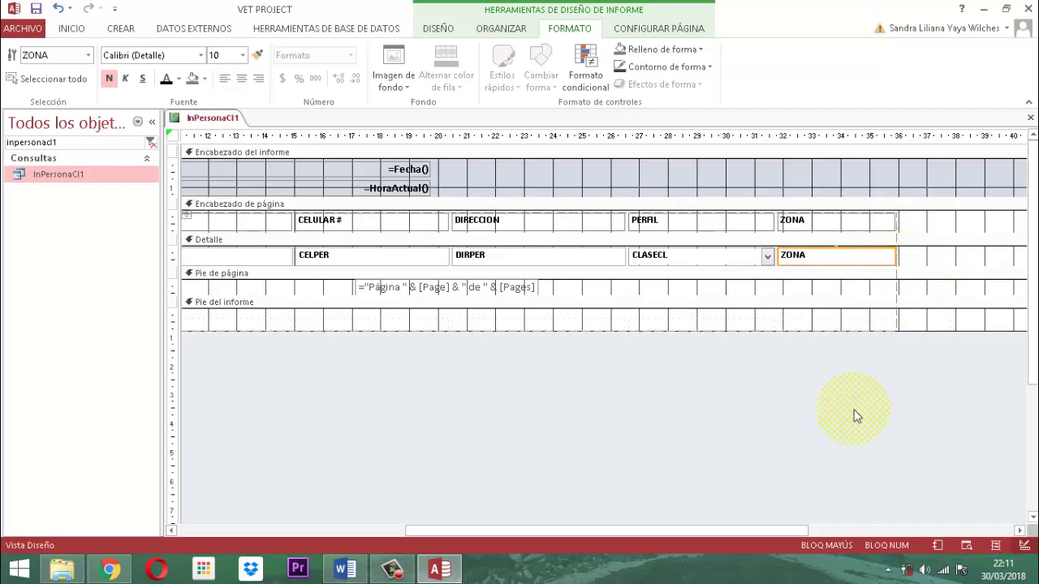
{"action": "left_click", "coordinate": [847, 418]}
{"action": "left_click", "coordinate": [706, 260]}
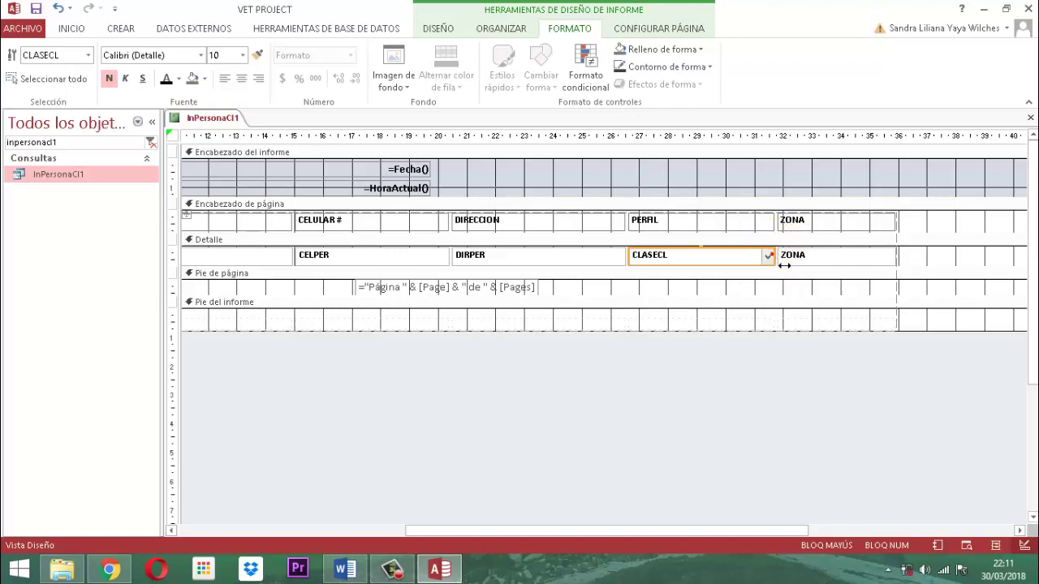
{"action": "left_click_drag", "start_coordinate": [784, 265], "coordinate": [733, 274]}
{"action": "left_click", "coordinate": [736, 386]}
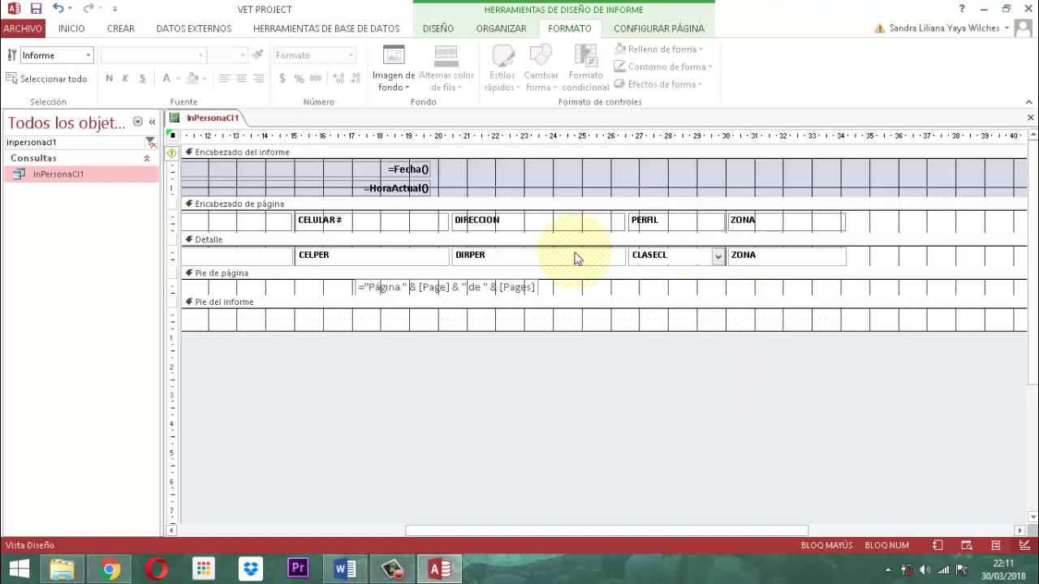
{"action": "left_click", "coordinate": [377, 255]}
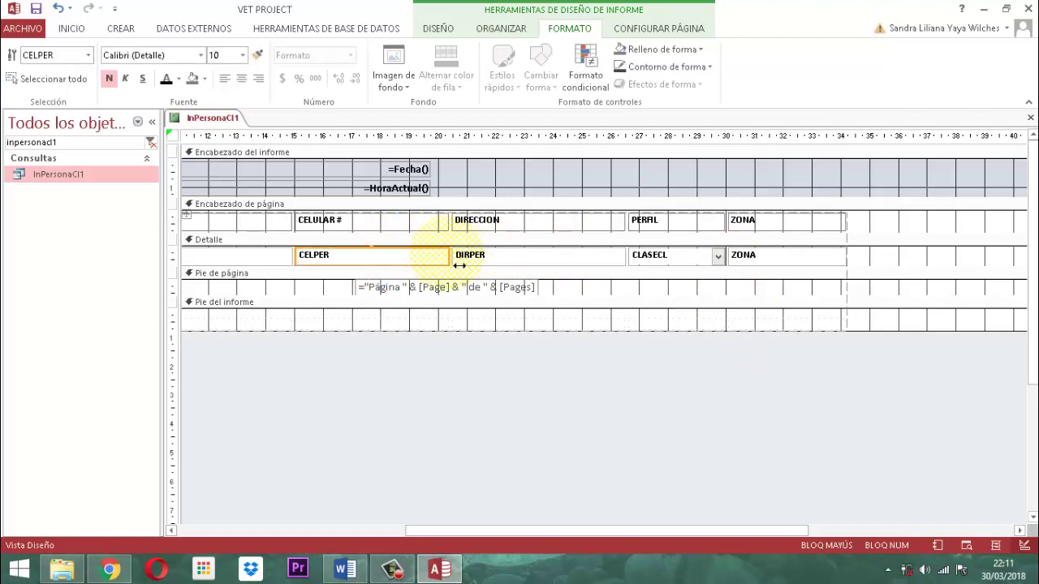
{"action": "left_click_drag", "start_coordinate": [459, 266], "coordinate": [390, 271]}
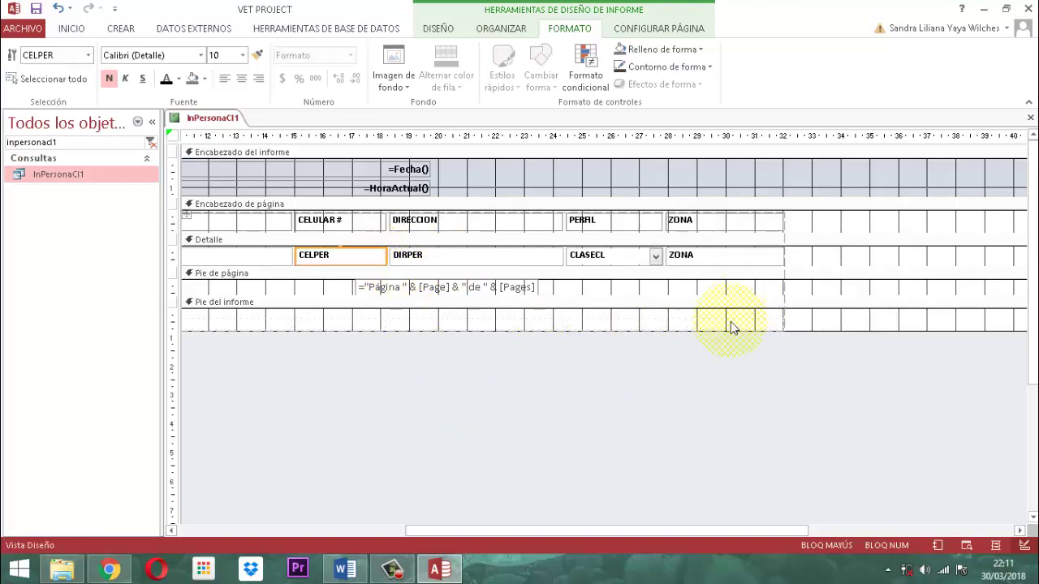
{"action": "left_click", "coordinate": [583, 375]}
Shrink the report's overall width to just past the last column
{"action": "left_click_drag", "start_coordinate": [634, 532], "coordinate": [754, 524]}
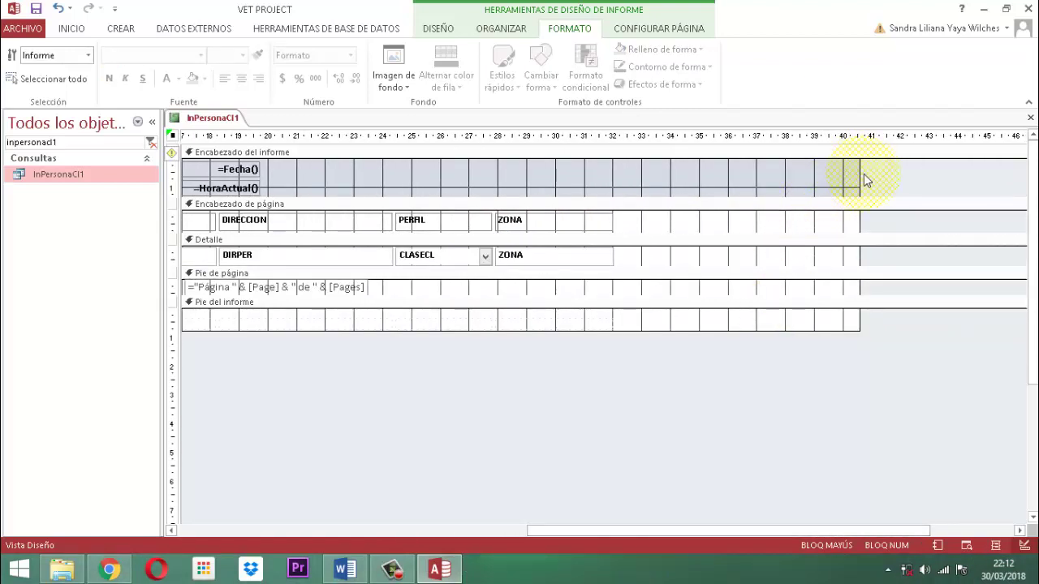
{"action": "left_click_drag", "start_coordinate": [864, 179], "coordinate": [630, 188]}
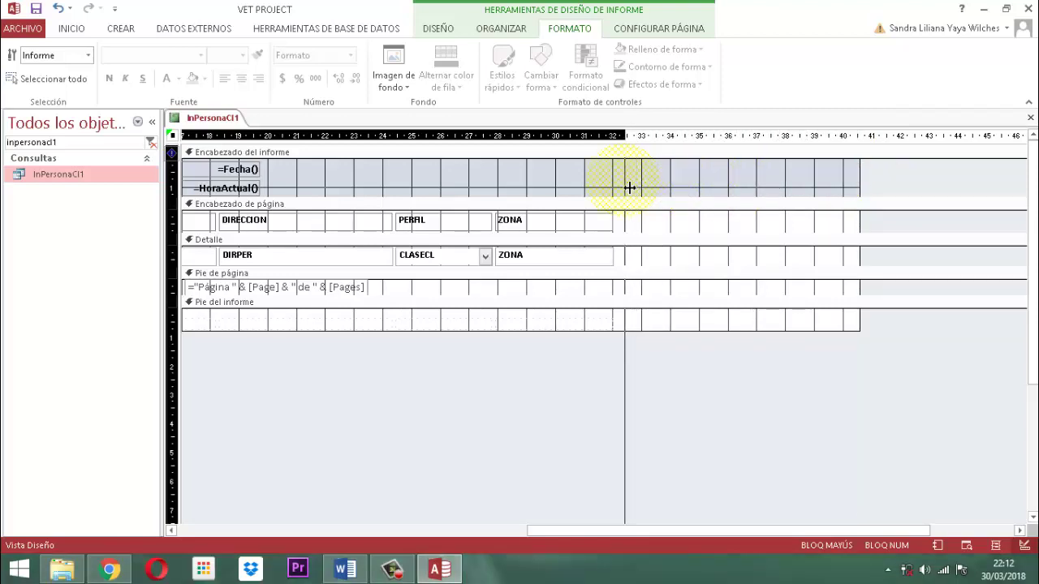
{"action": "mouse_move", "coordinate": [630, 189]}
{"action": "left_mouse_down"}
{"action": "mouse_move", "coordinate": [712, 186]}
{"action": "mouse_move", "coordinate": [626, 189]}
{"action": "left_mouse_up"}
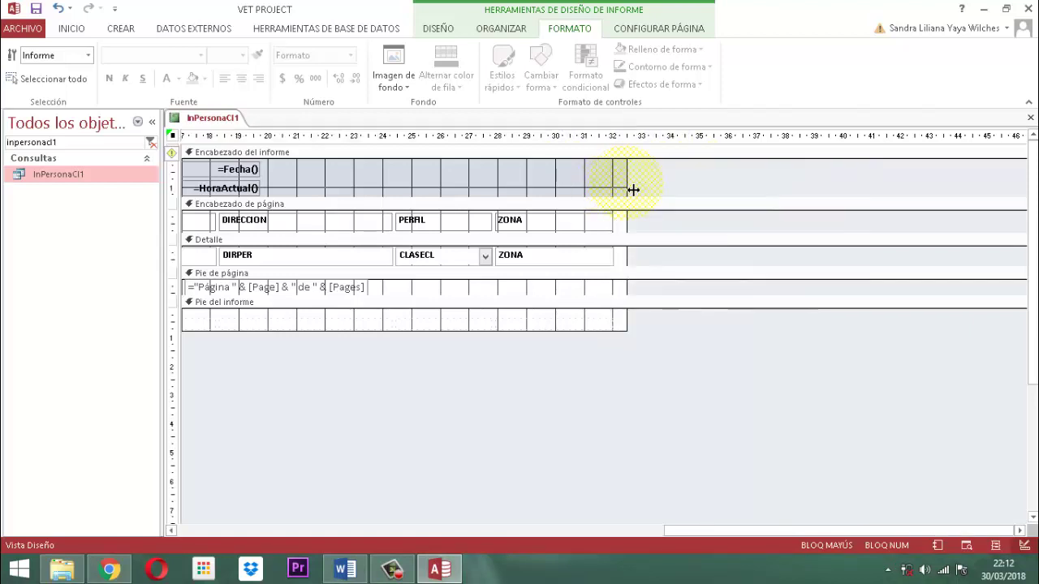
{"action": "left_click", "coordinate": [712, 527]}
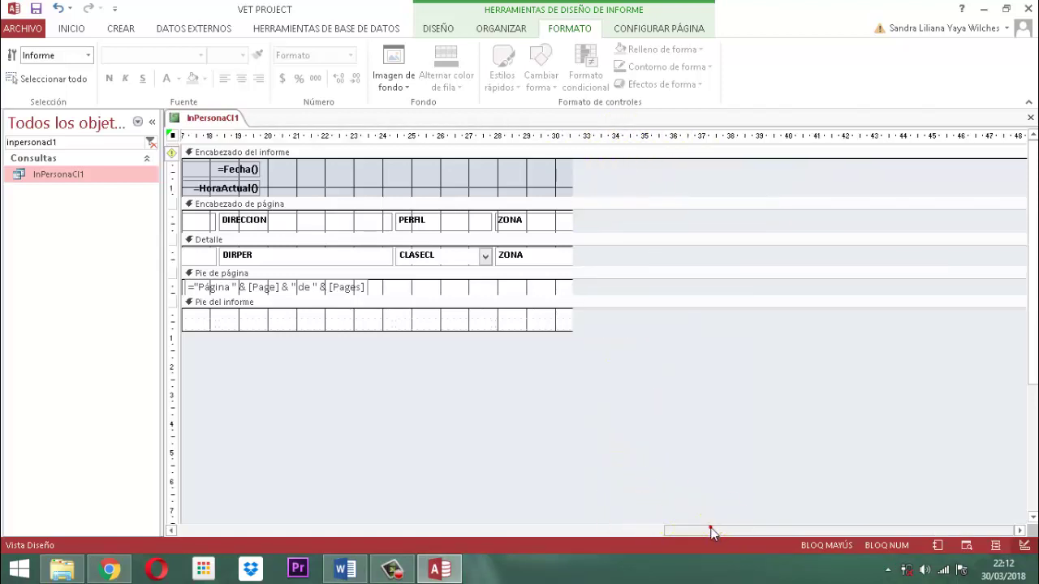
{"action": "left_click_drag", "start_coordinate": [576, 532], "coordinate": [207, 532]}
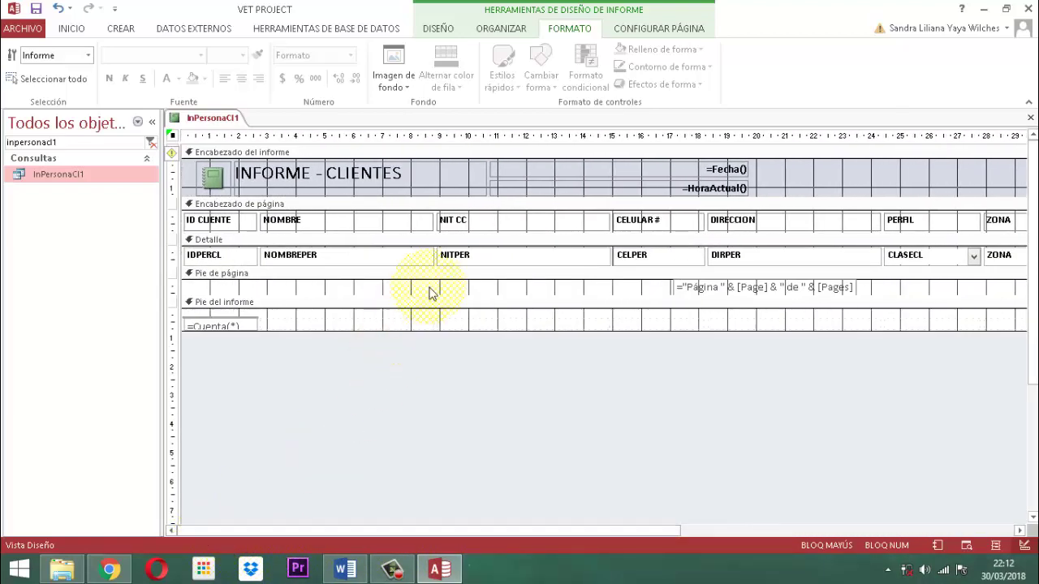
Narrow the NITPER and IDPERCL detail fields
{"action": "left_click", "coordinate": [514, 225]}
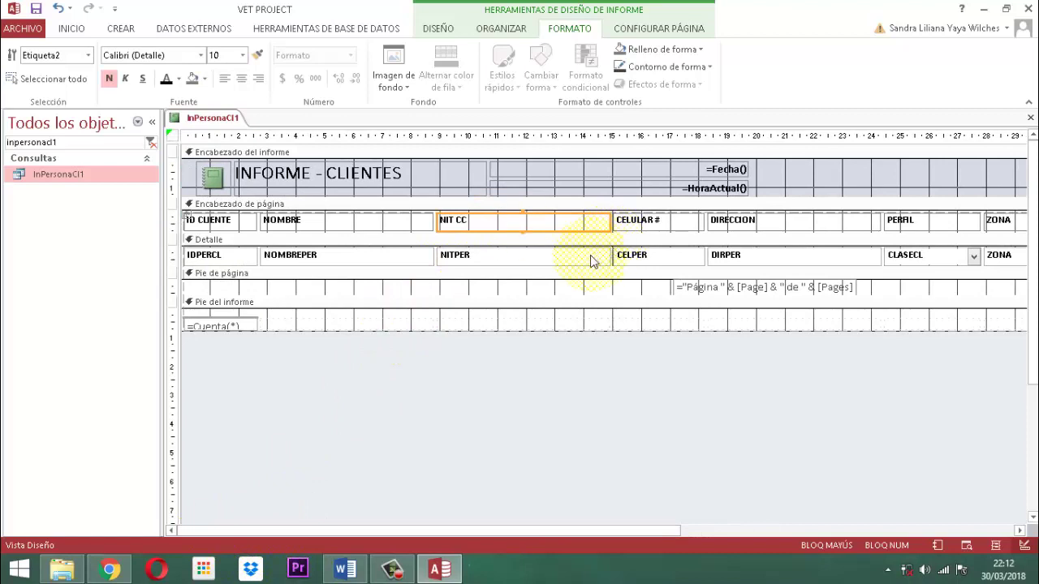
{"action": "left_click", "coordinate": [587, 254]}
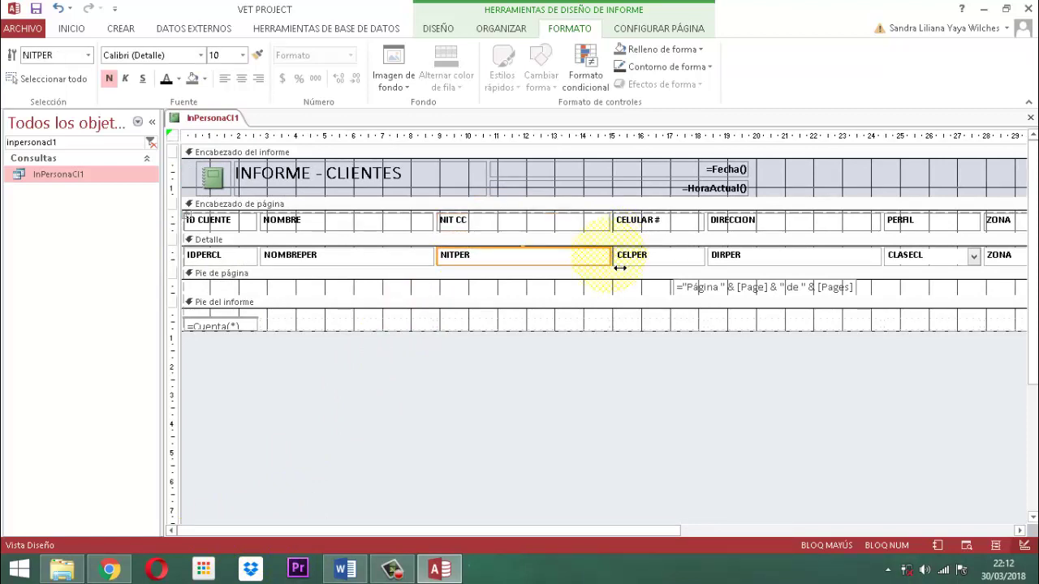
{"action": "left_click_drag", "start_coordinate": [620, 268], "coordinate": [537, 271]}
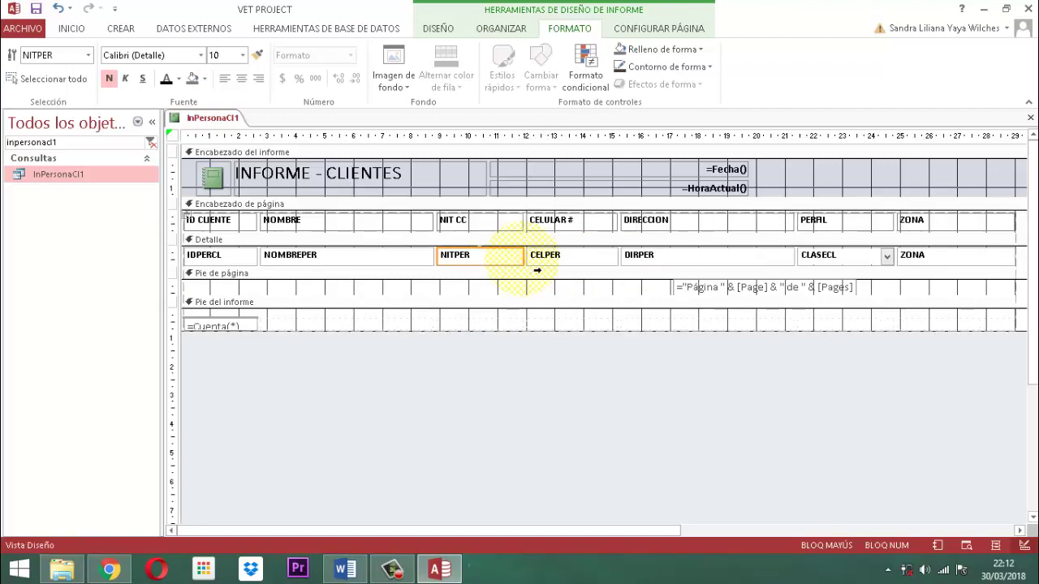
{"action": "left_click", "coordinate": [232, 260]}
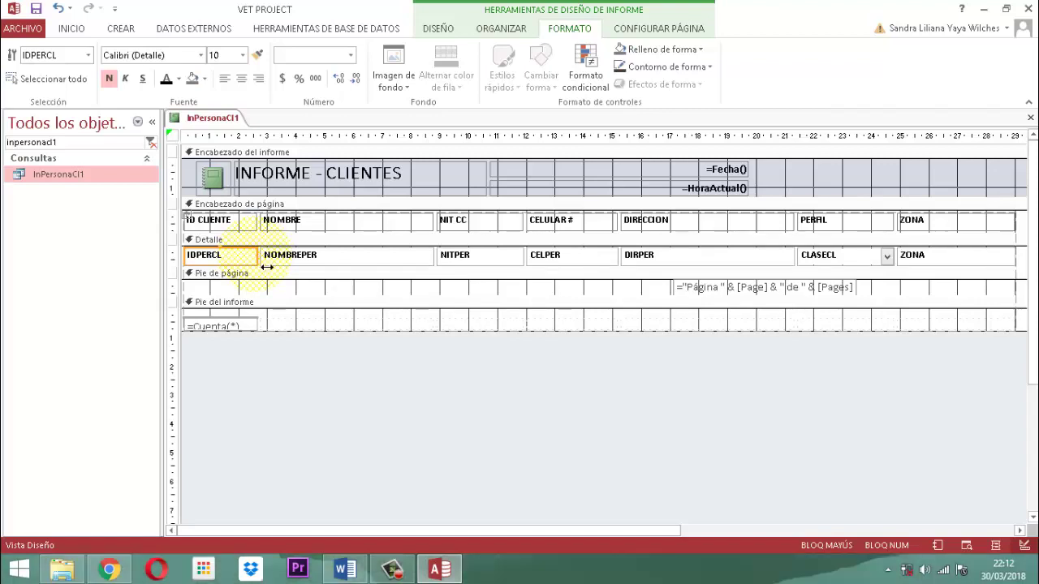
{"action": "left_click_drag", "start_coordinate": [267, 267], "coordinate": [243, 273]}
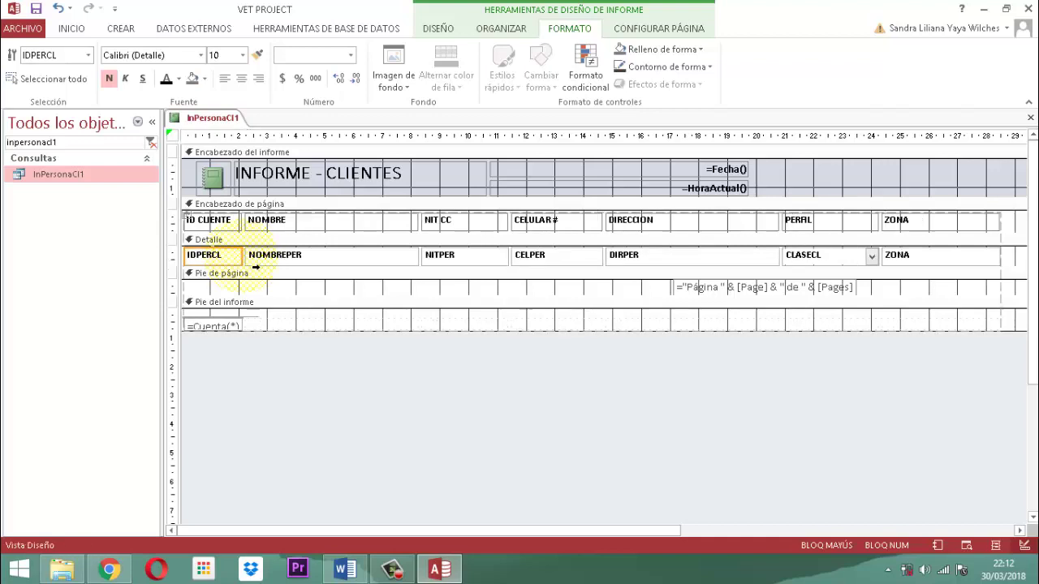
{"action": "left_click", "coordinate": [387, 402]}
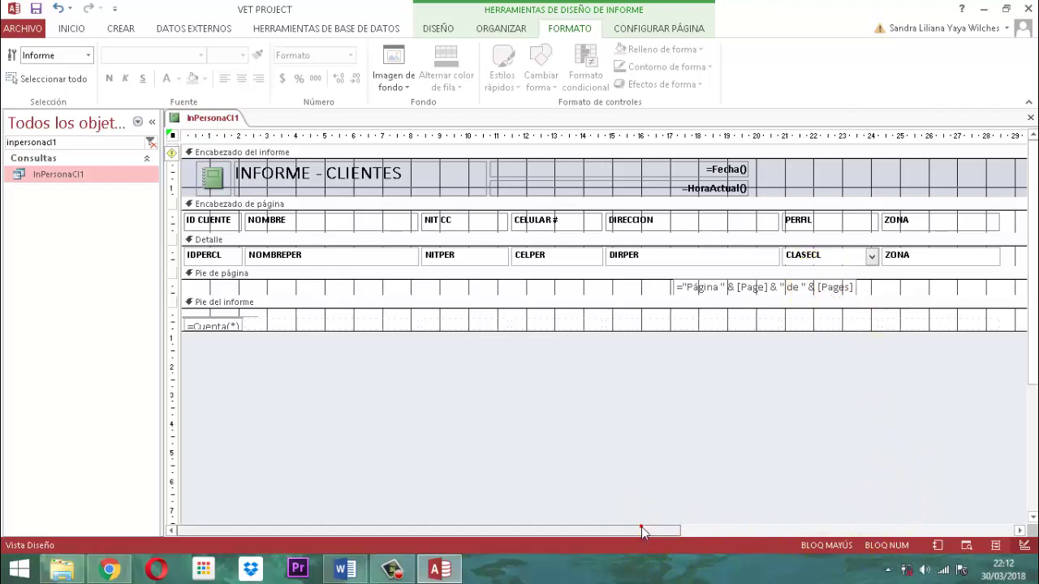
Pull the report's right border in and narrow the DIRPER field
{"action": "left_click_drag", "start_coordinate": [641, 531], "coordinate": [822, 528]}
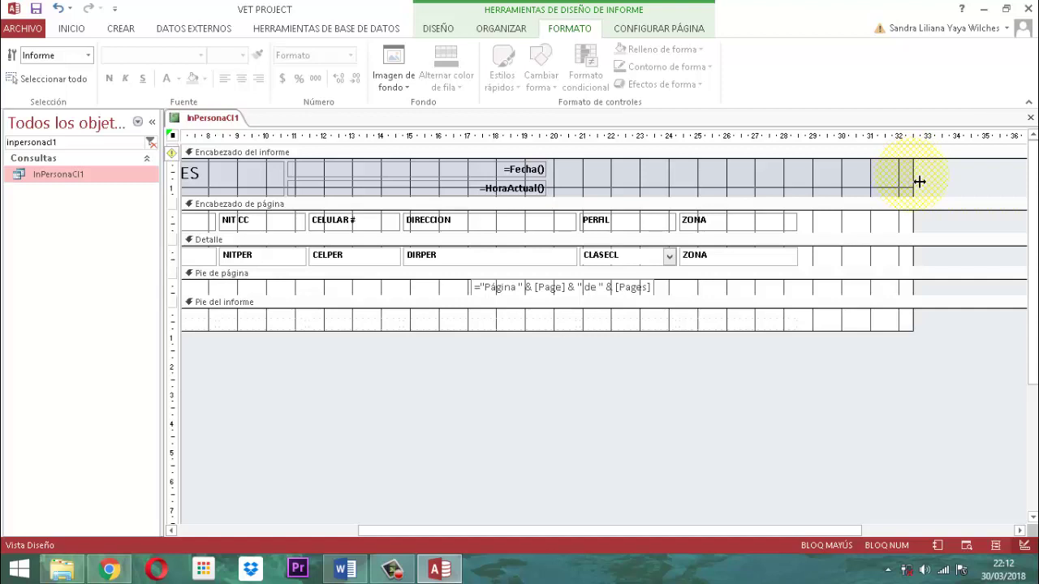
{"action": "left_click_drag", "start_coordinate": [919, 182], "coordinate": [811, 198]}
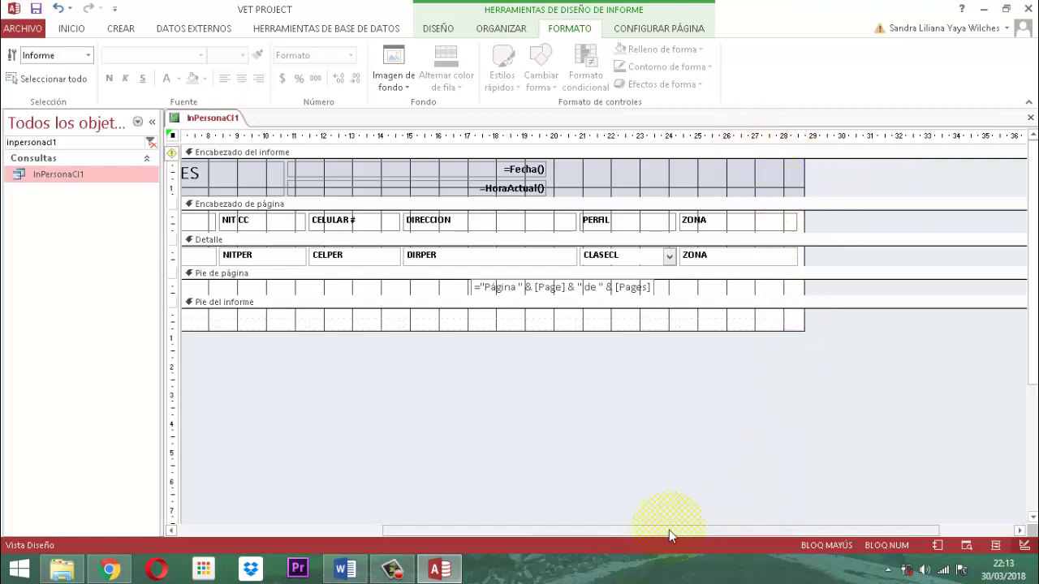
{"action": "left_click_drag", "start_coordinate": [669, 530], "coordinate": [424, 529]}
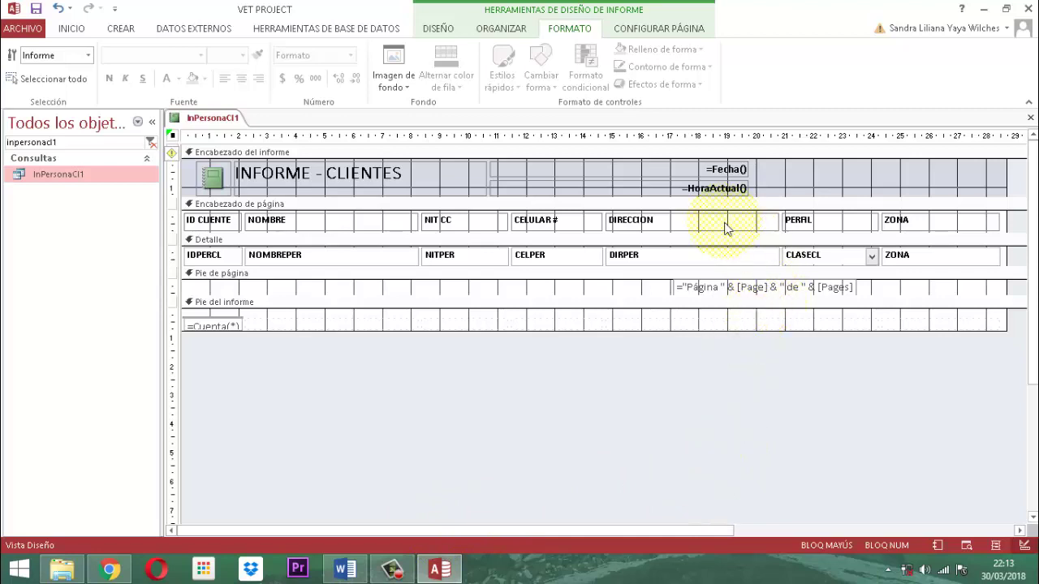
{"action": "left_click", "coordinate": [734, 259]}
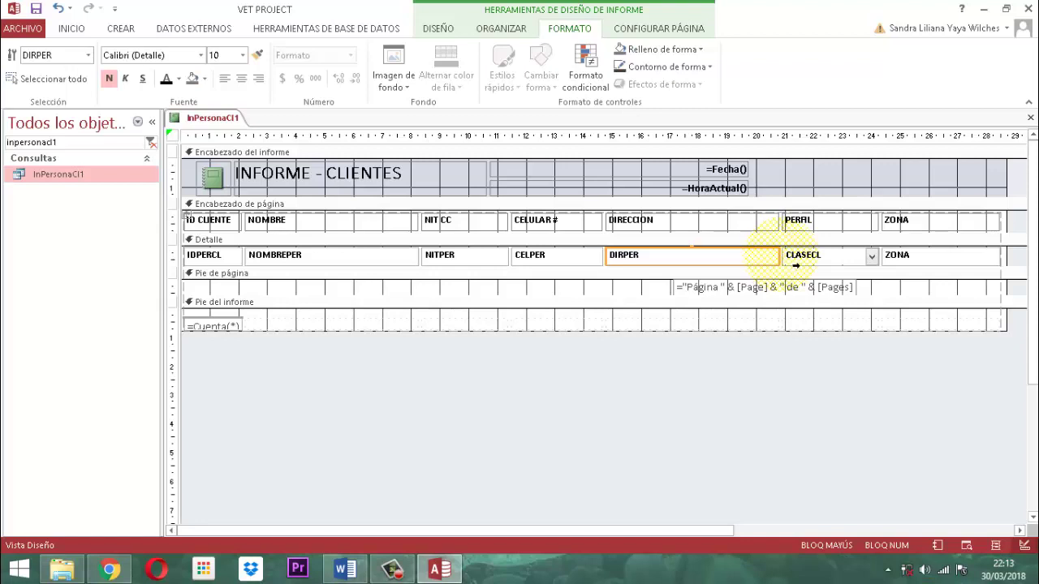
{"action": "left_click", "coordinate": [789, 269]}
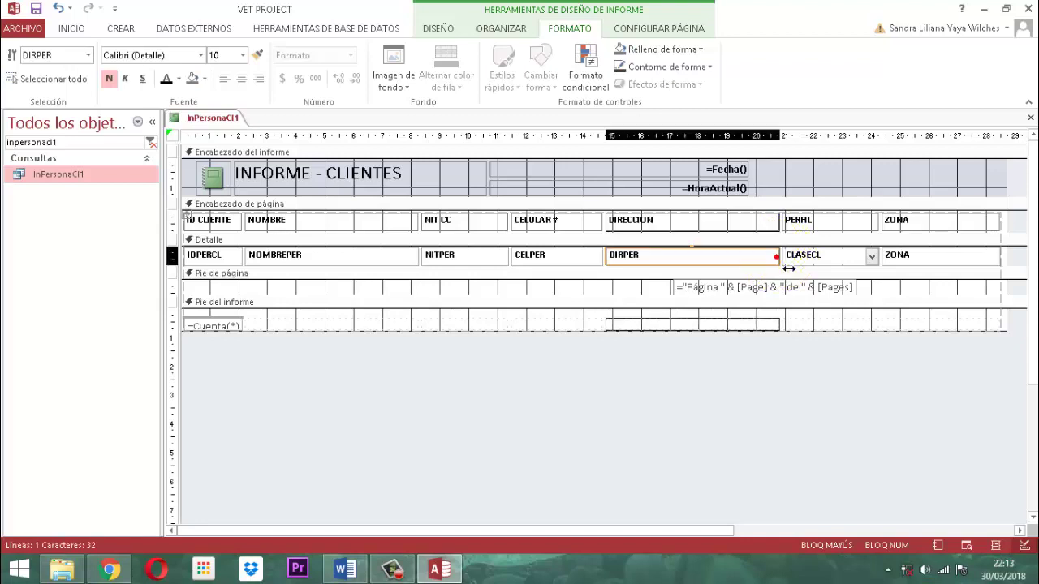
{"action": "left_click_drag", "start_coordinate": [789, 269], "coordinate": [758, 269]}
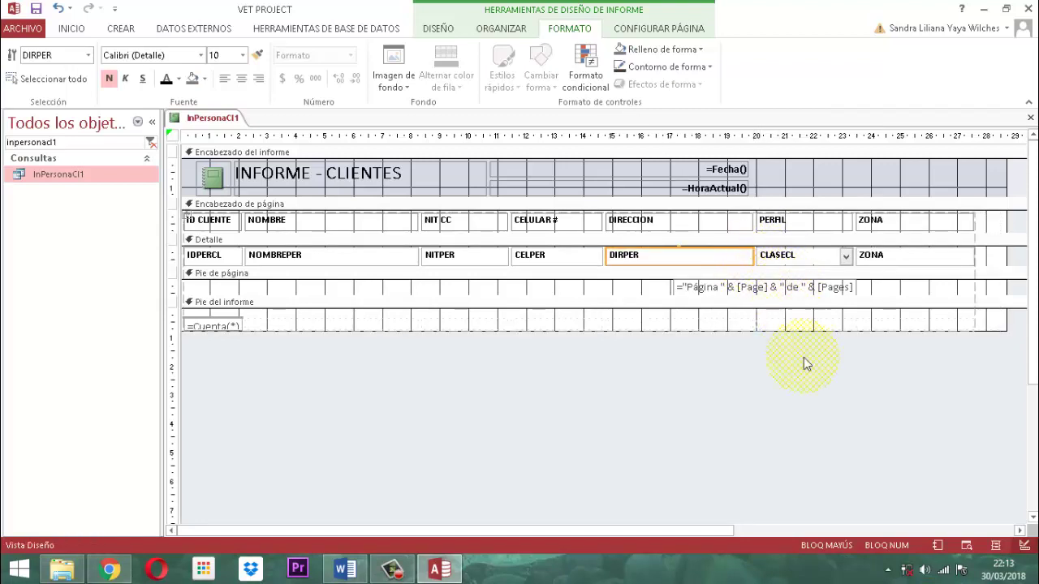
{"action": "left_click", "coordinate": [808, 455]}
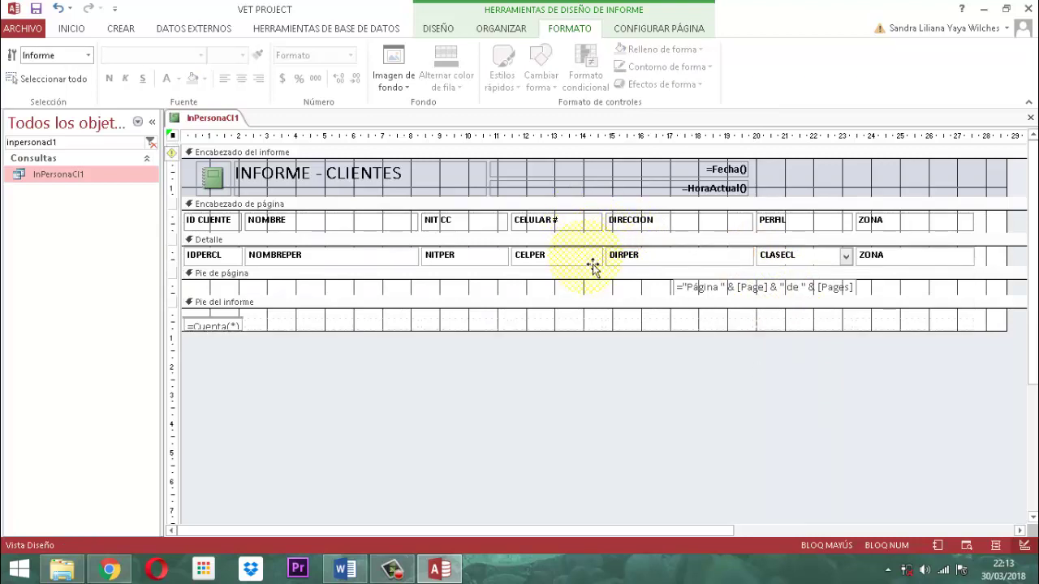
Narrow the CELPER field and narrow the NITPER field further
{"action": "left_click", "coordinate": [585, 257]}
{"action": "left_click", "coordinate": [613, 268]}
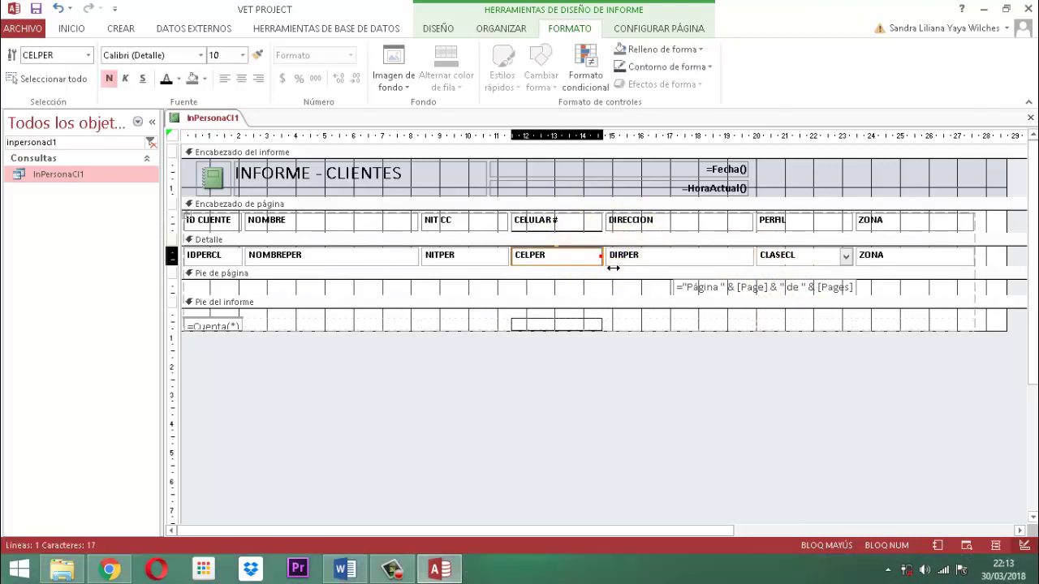
{"action": "left_click_drag", "start_coordinate": [613, 267], "coordinate": [599, 262]}
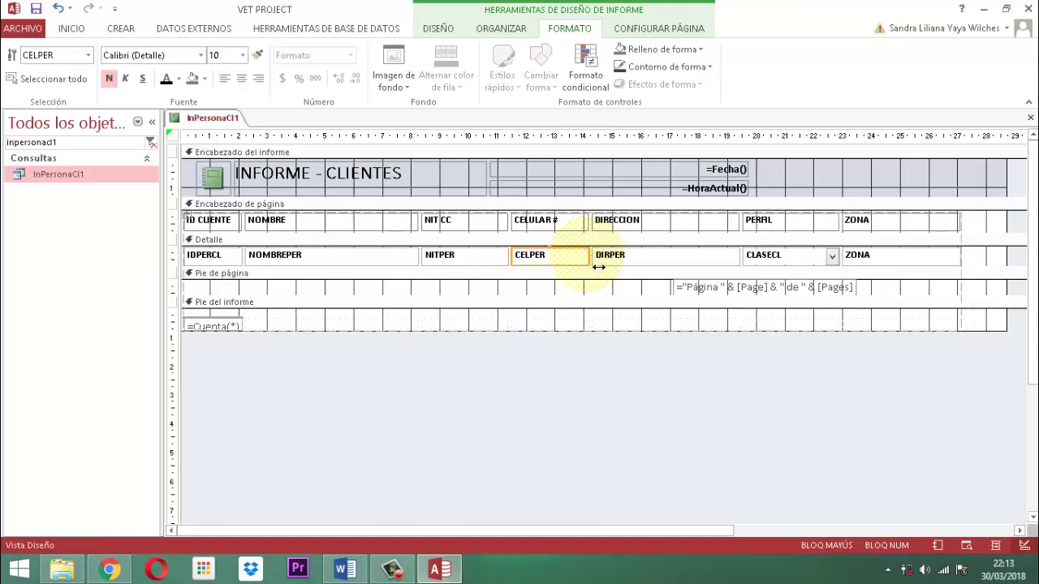
{"action": "key", "text": "Delete"}
{"action": "left_click", "coordinate": [572, 402]}
{"action": "left_click", "coordinate": [488, 255]}
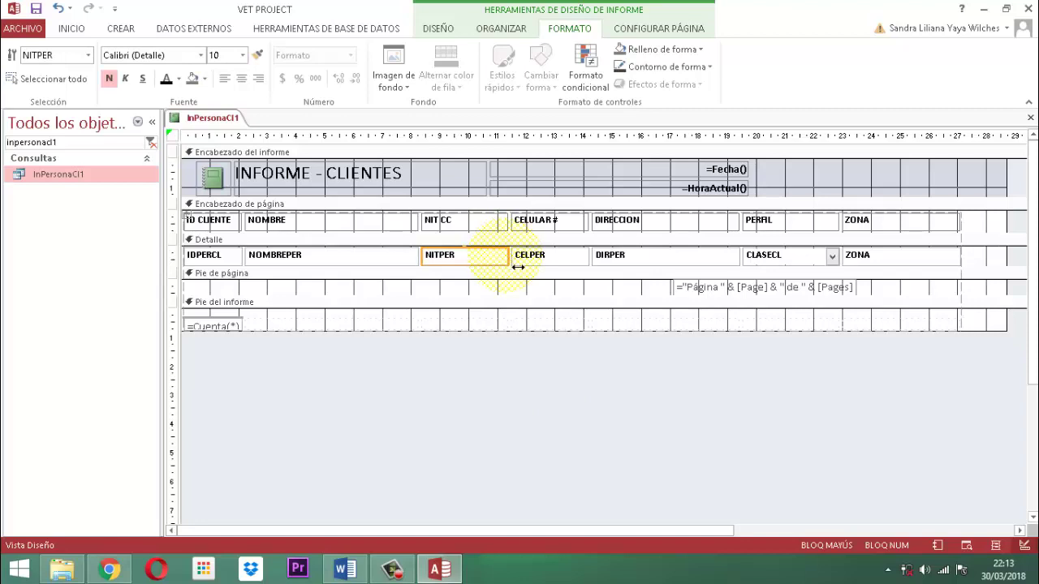
{"action": "left_click_drag", "start_coordinate": [518, 267], "coordinate": [507, 265]}
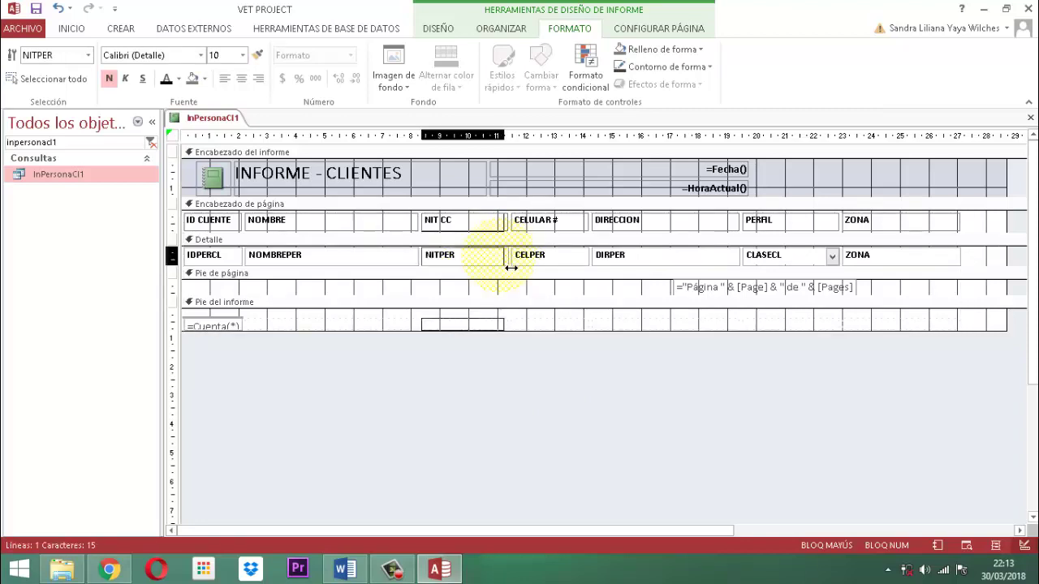
Narrow the NOMBREPER field and pull the report's right edge in further
{"action": "left_click", "coordinate": [398, 257]}
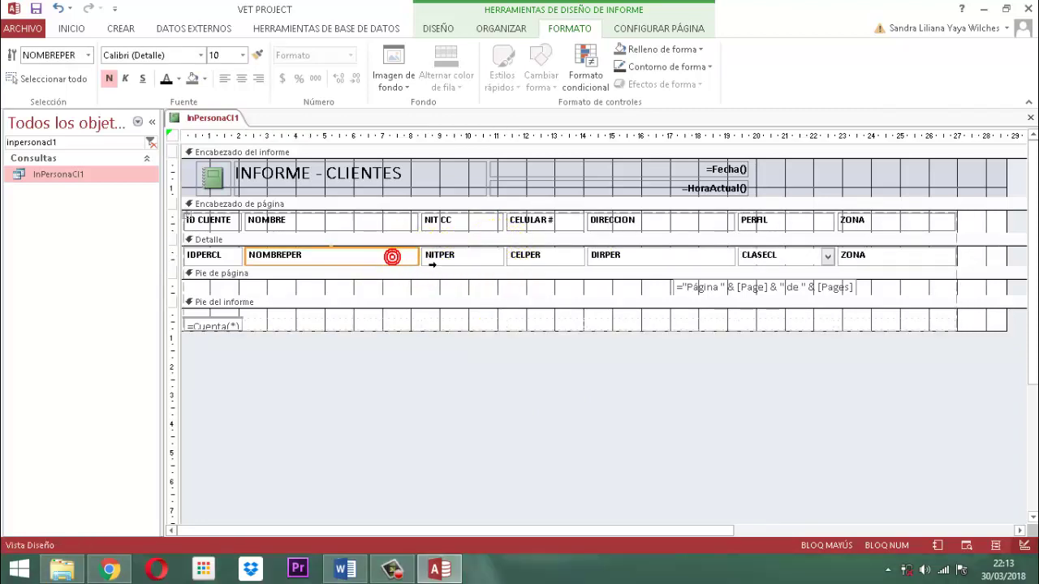
{"action": "left_click", "coordinate": [421, 261]}
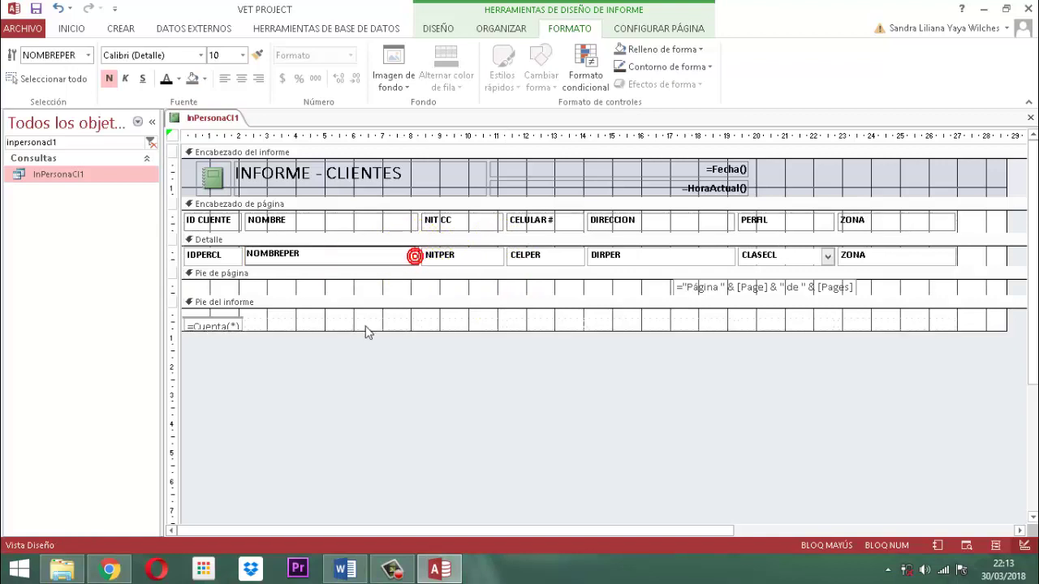
{"action": "left_click", "coordinate": [360, 447]}
{"action": "left_click", "coordinate": [370, 260]}
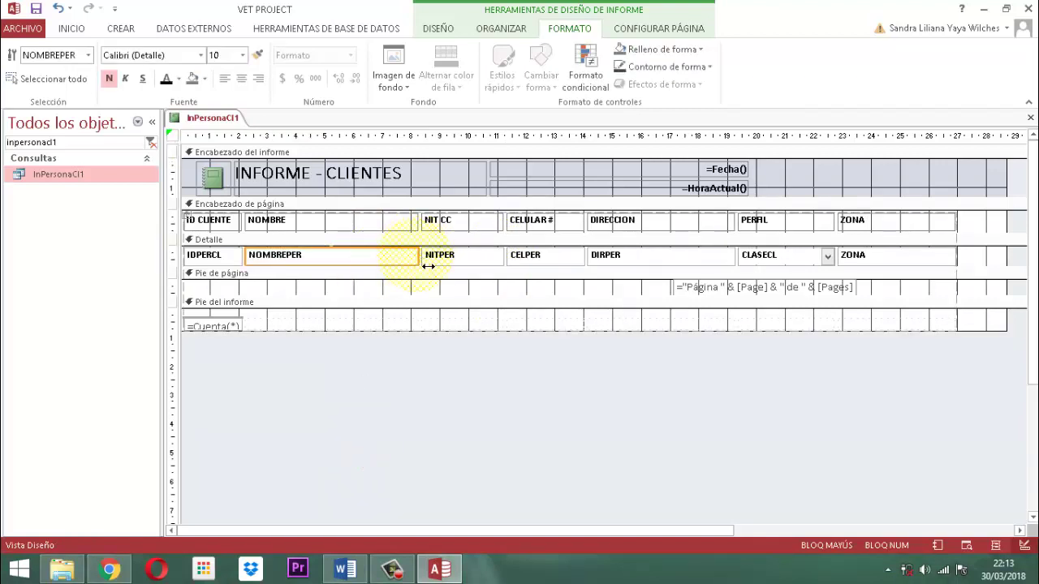
{"action": "left_click", "coordinate": [428, 265]}
{"action": "left_click_drag", "start_coordinate": [425, 266], "coordinate": [406, 265]}
{"action": "left_click", "coordinate": [475, 447]}
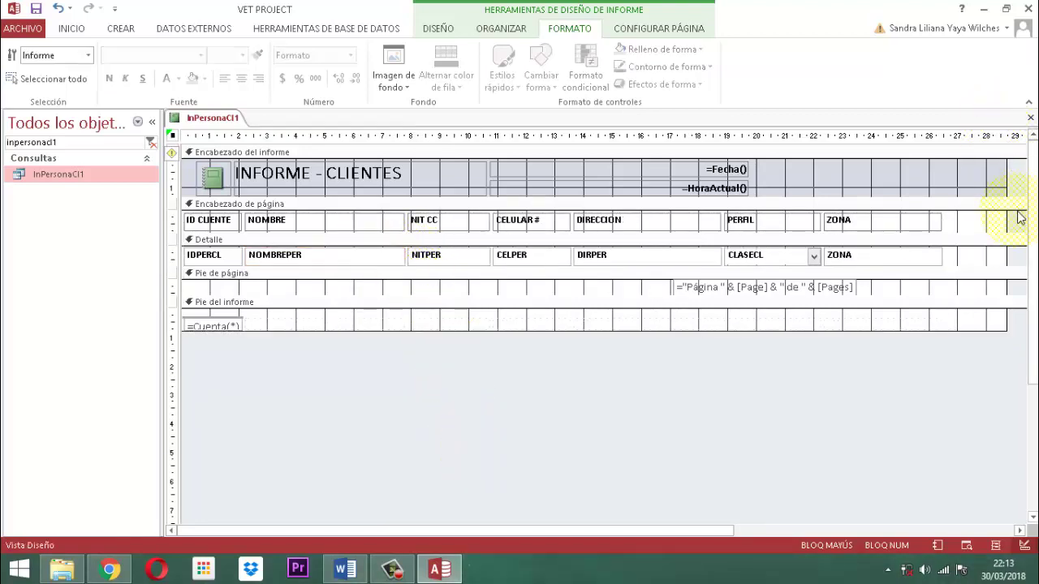
{"action": "left_click_drag", "start_coordinate": [1015, 185], "coordinate": [964, 185]}
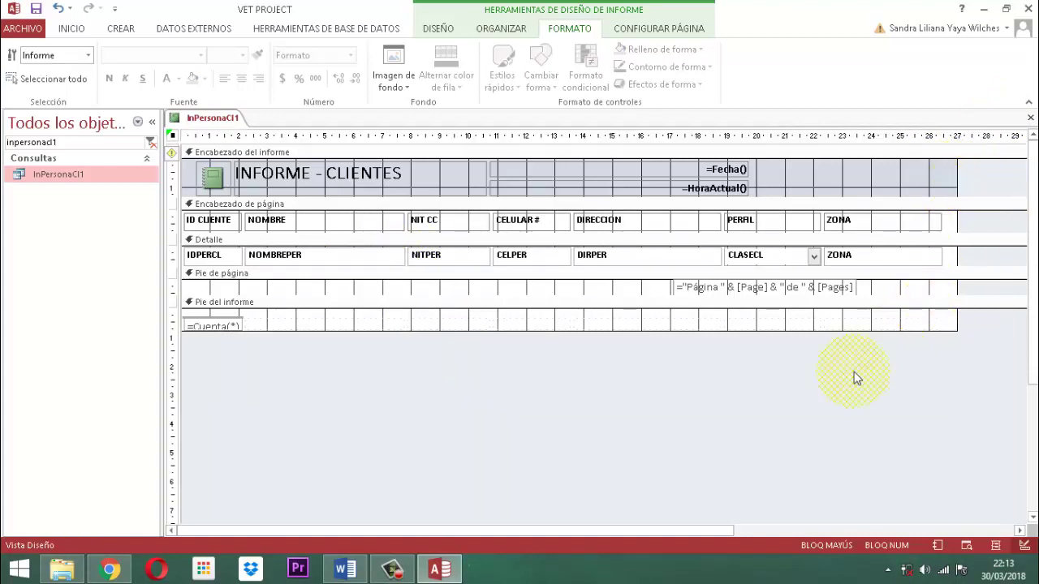
Shift the =Fecha() and =HoraActual() boxes slightly to the right
{"action": "left_click", "coordinate": [729, 176]}
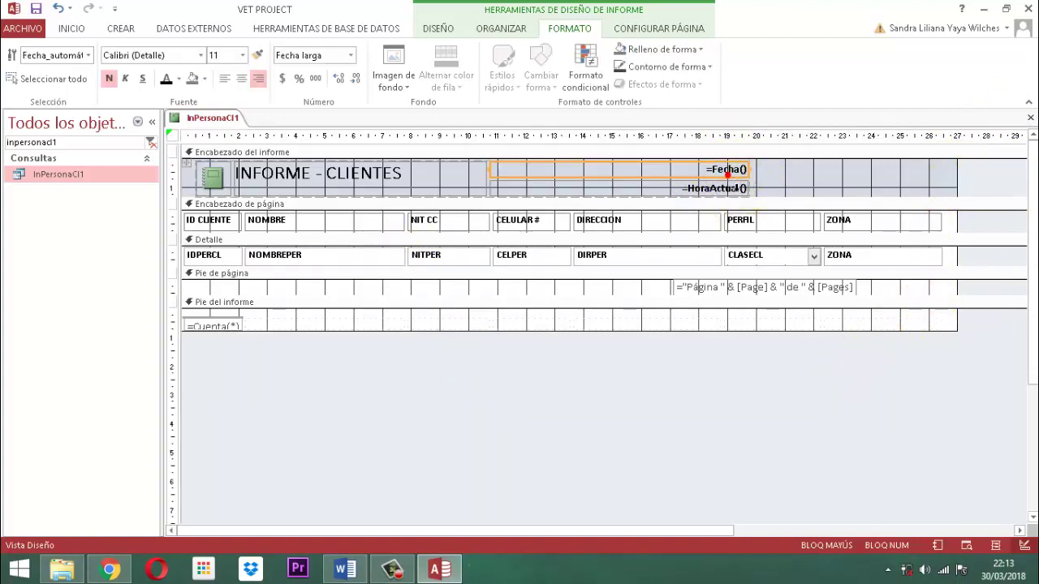
{"action": "left_click", "coordinate": [196, 171]}
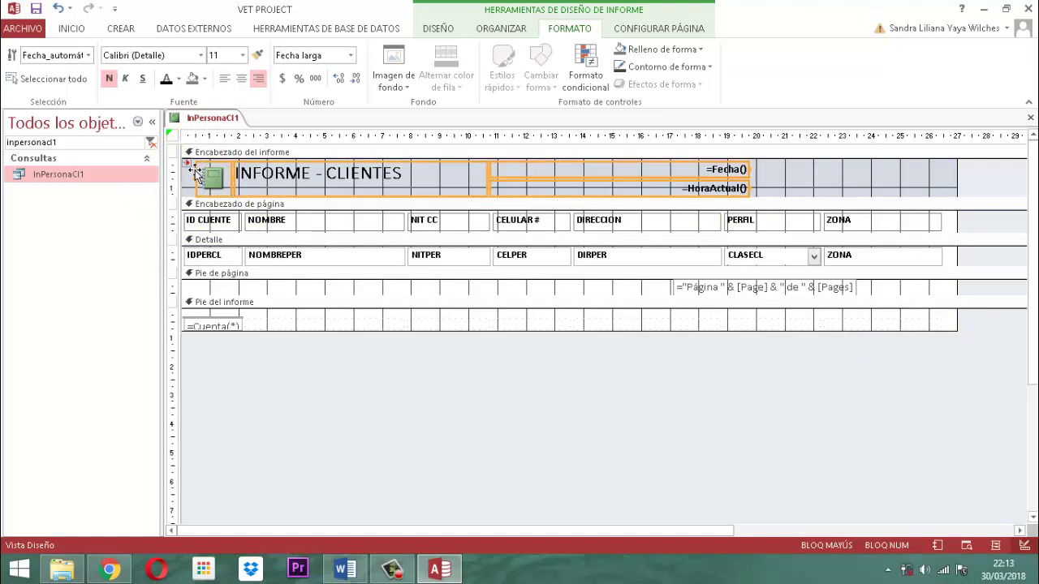
{"action": "left_click", "coordinate": [507, 28]}
{"action": "left_click", "coordinate": [415, 468]}
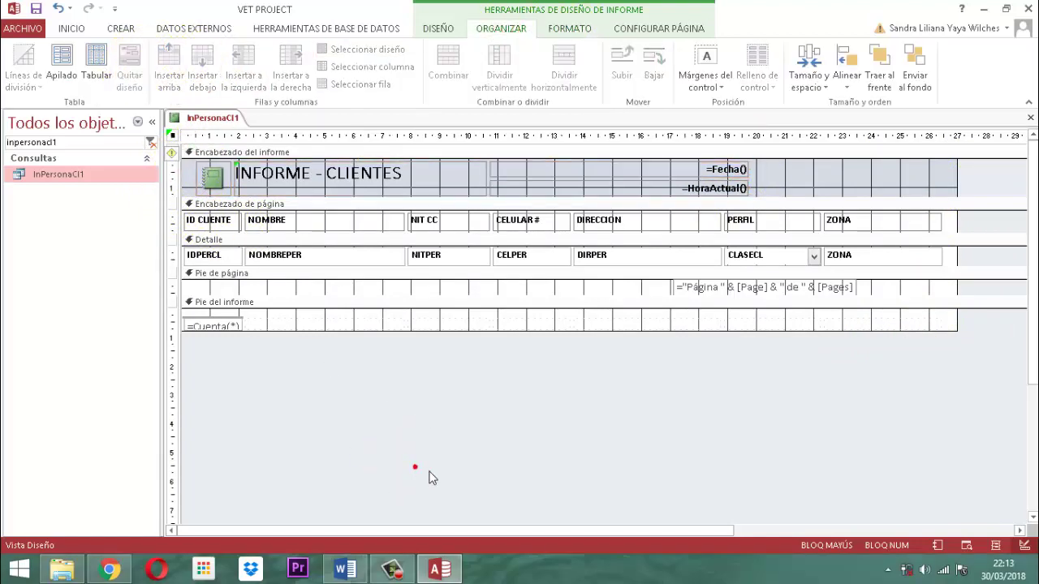
{"action": "left_click_drag", "start_coordinate": [763, 170], "coordinate": [689, 200]}
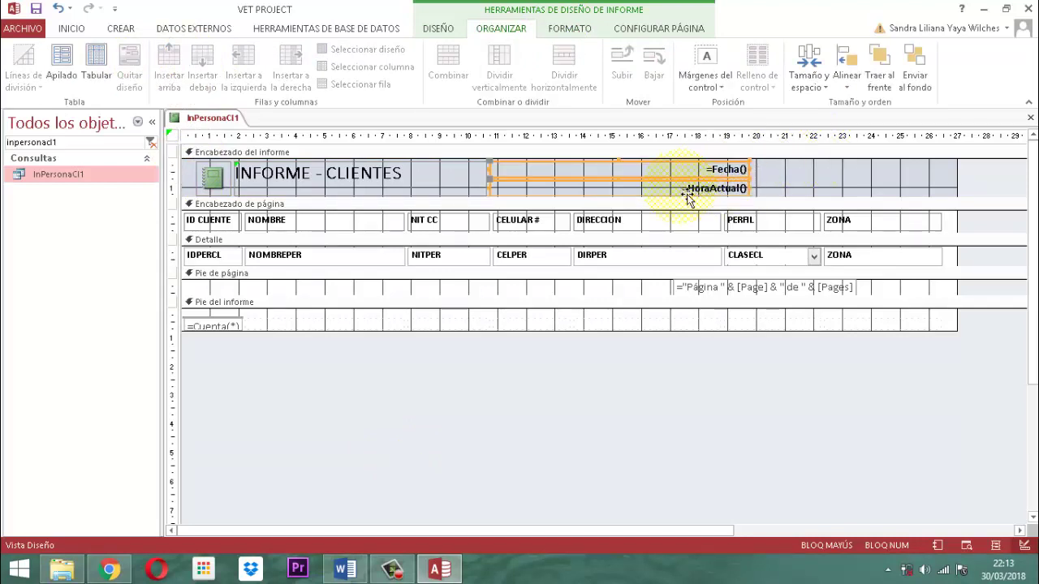
{"action": "key", "text": "Right"}
{"action": "key", "text": "Right"}
{"action": "key", "text": "Right"}
{"action": "key", "text": "Right"}
{"action": "key", "text": "Right"}
{"action": "key", "text": "Right"}
{"action": "key", "text": "Right"}
{"action": "key", "text": "Right"}
{"action": "key", "text": "Right"}
{"action": "key", "text": "Right"}
{"action": "key", "text": "Right"}
{"action": "key", "text": "Right"}
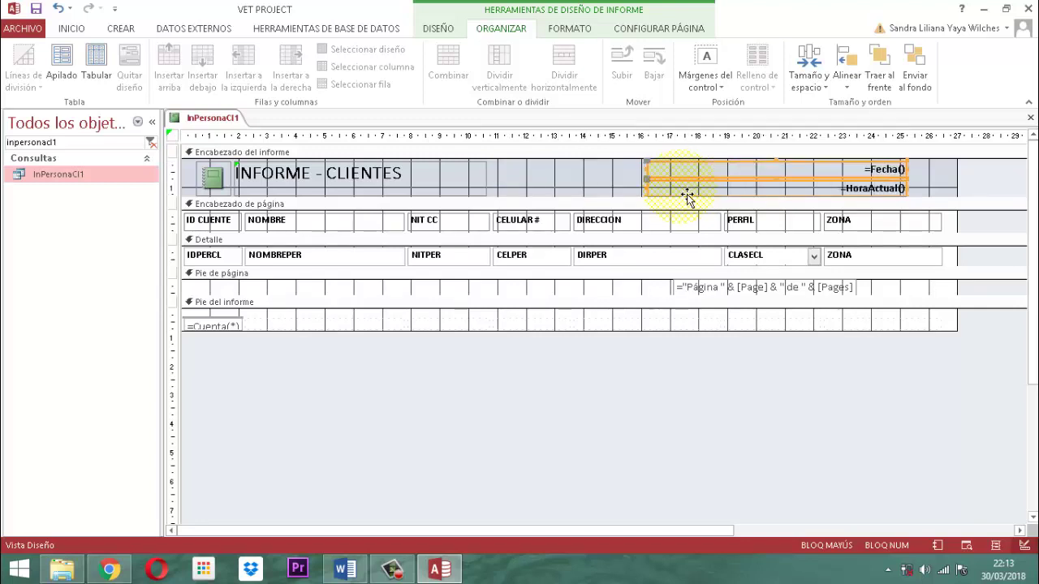
{"action": "key", "text": "Right"}
{"action": "key", "text": "Right"}
{"action": "key", "text": "Right"}
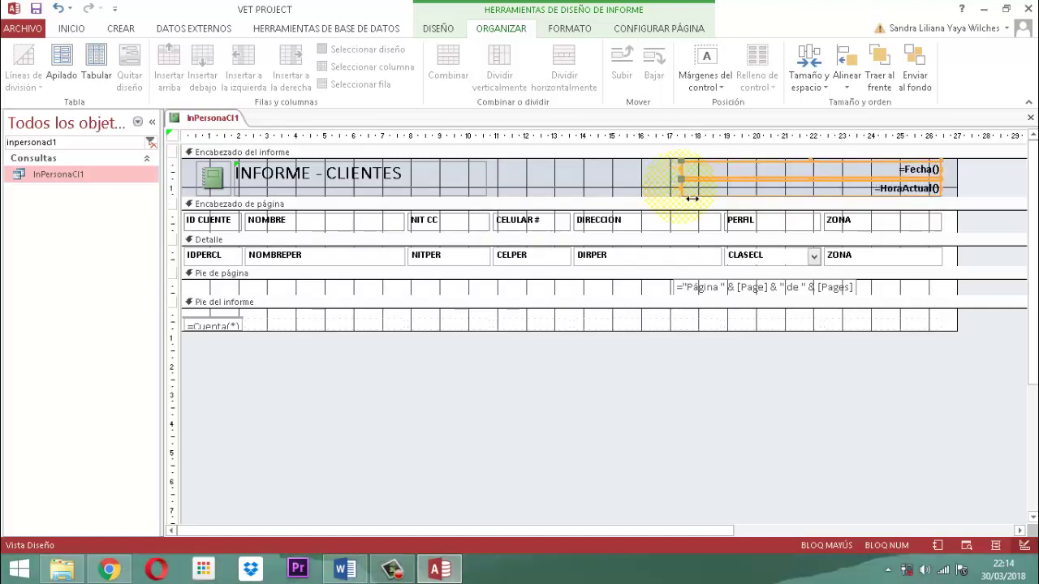
{"action": "left_click", "coordinate": [698, 370]}
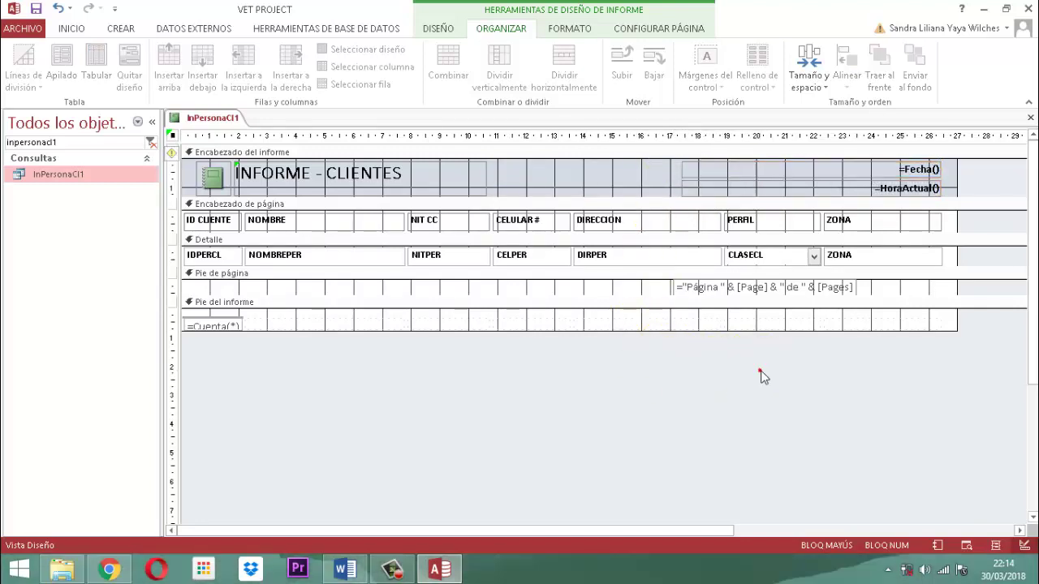
Stretch the INFORME - CLIENTES title rightward toward the date and time boxes
{"action": "left_click", "coordinate": [477, 187]}
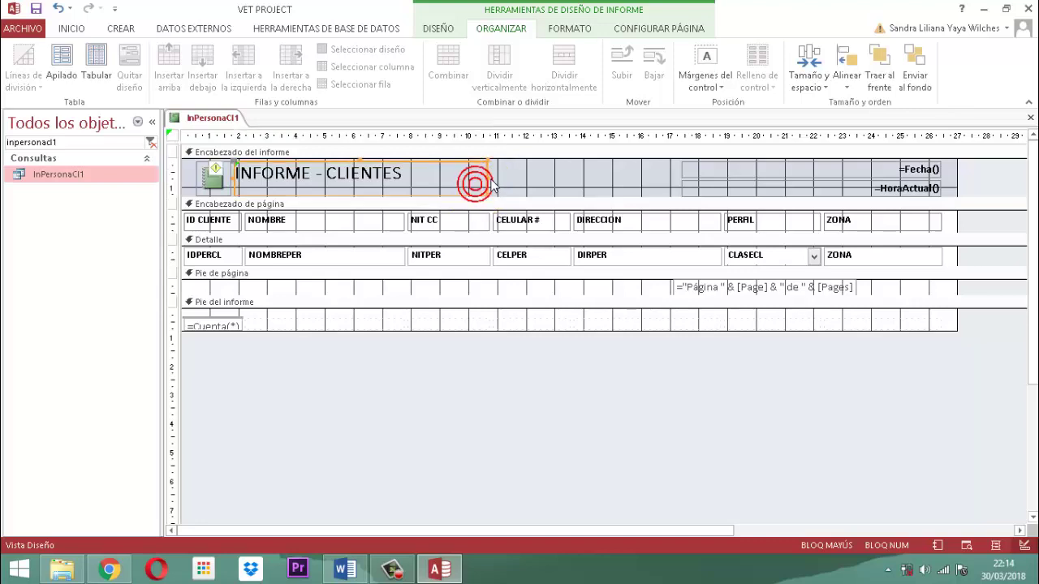
{"action": "left_click_drag", "start_coordinate": [497, 188], "coordinate": [677, 185]}
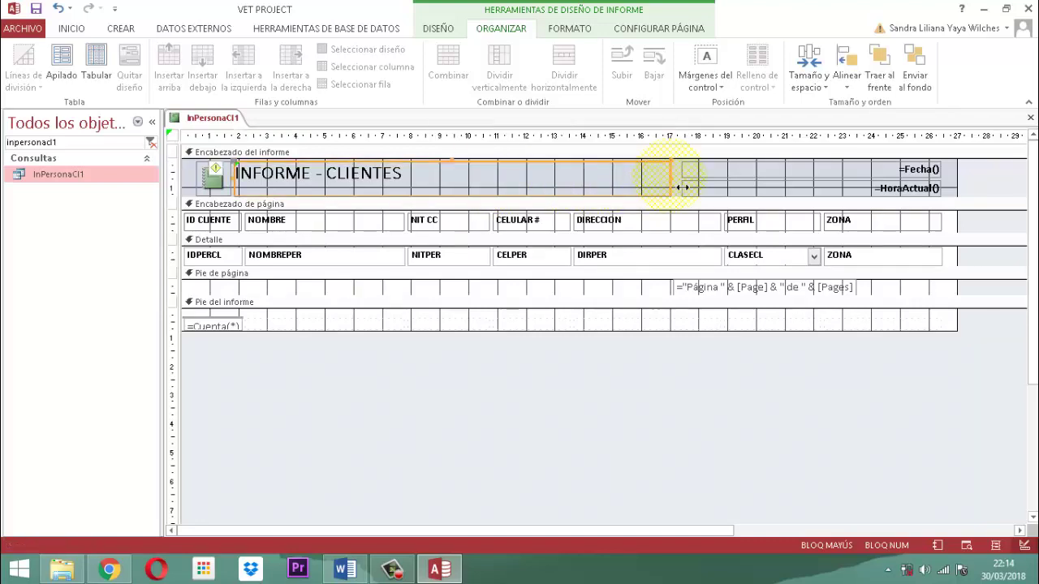
{"action": "left_click", "coordinate": [592, 421]}
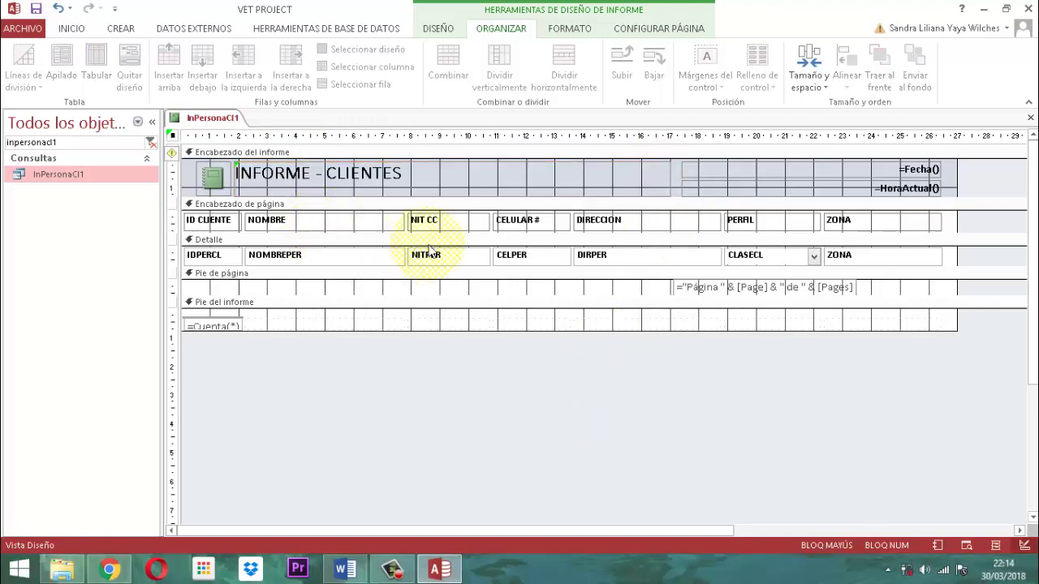
{"action": "left_click", "coordinate": [207, 193]}
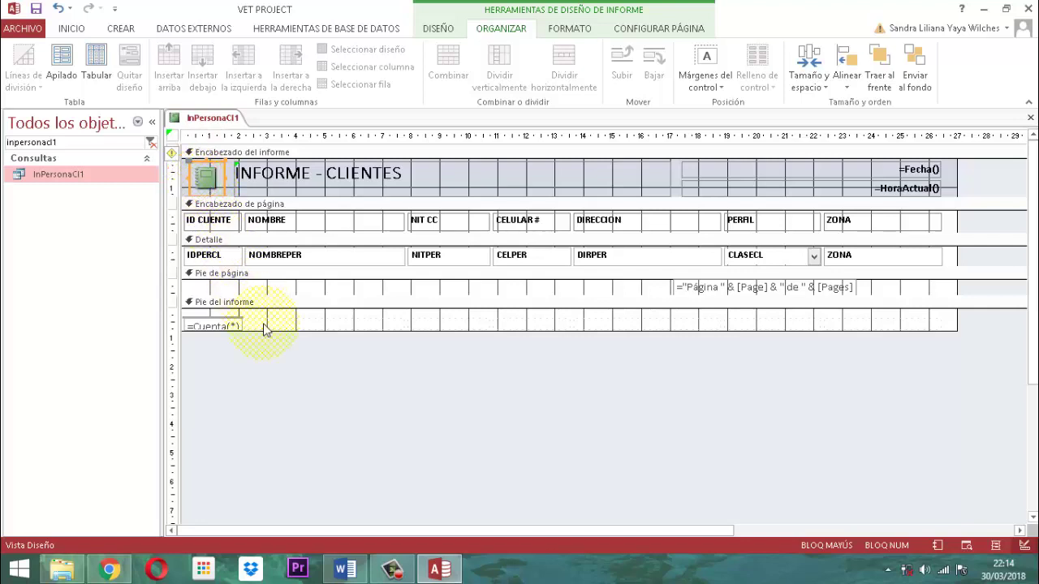
{"action": "left_click", "coordinate": [301, 390]}
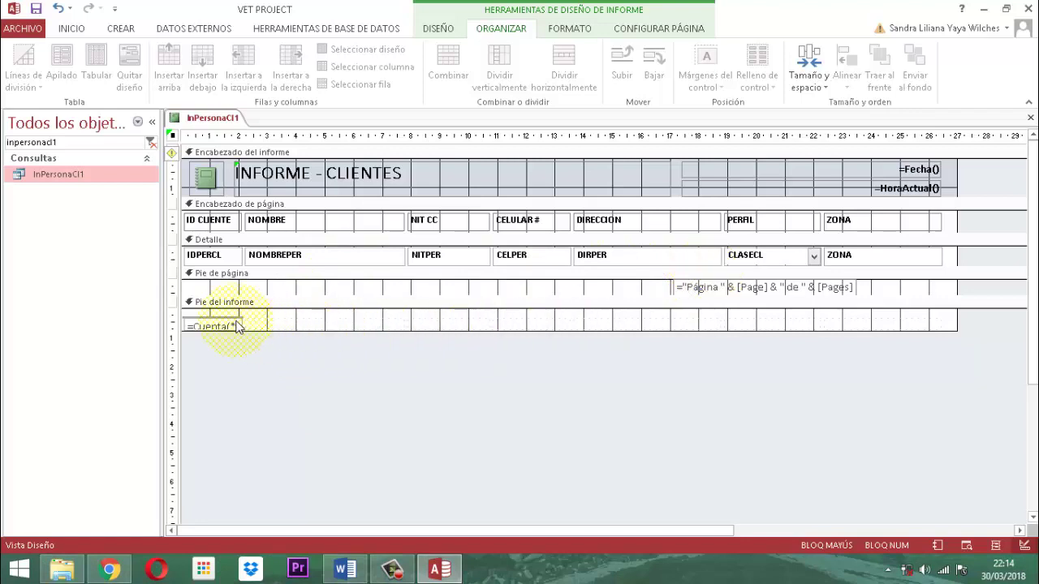
Make the page-footer page-number expression bold and nudge it toward the centre
{"action": "left_click", "coordinate": [206, 228]}
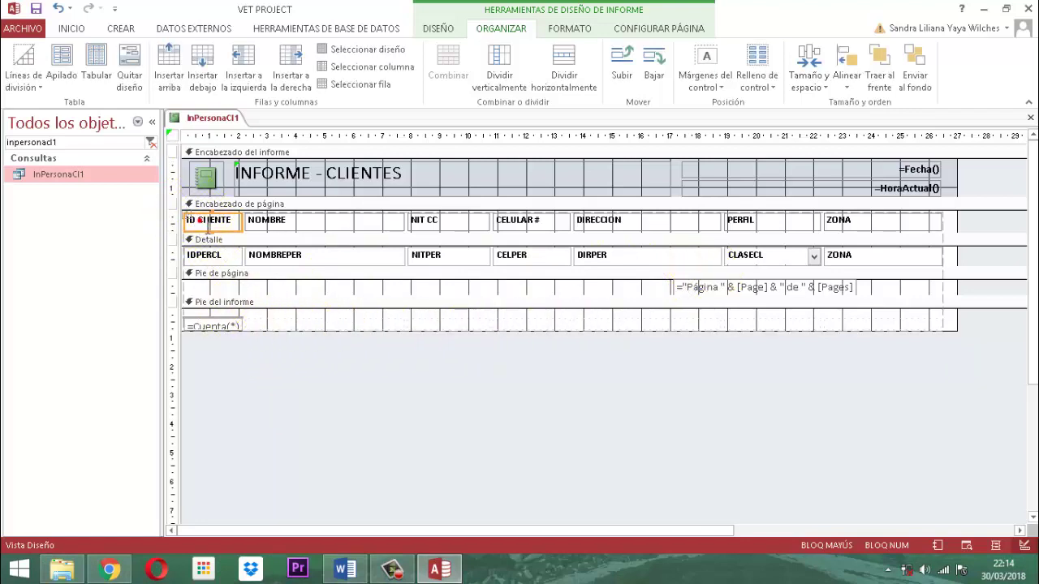
{"action": "left_click", "coordinate": [201, 220]}
{"action": "left_click", "coordinate": [189, 219]}
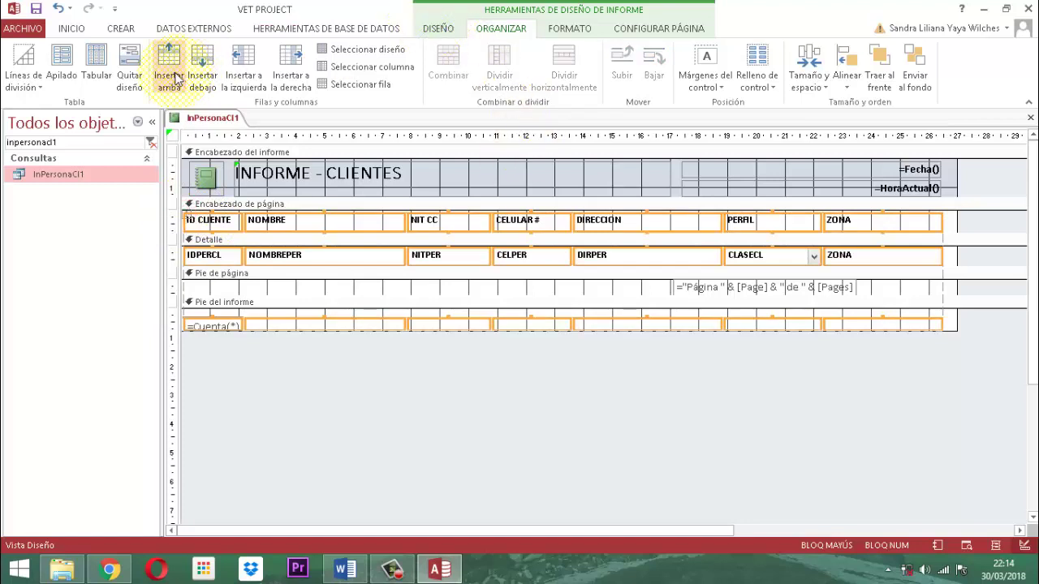
{"action": "left_click", "coordinate": [498, 436]}
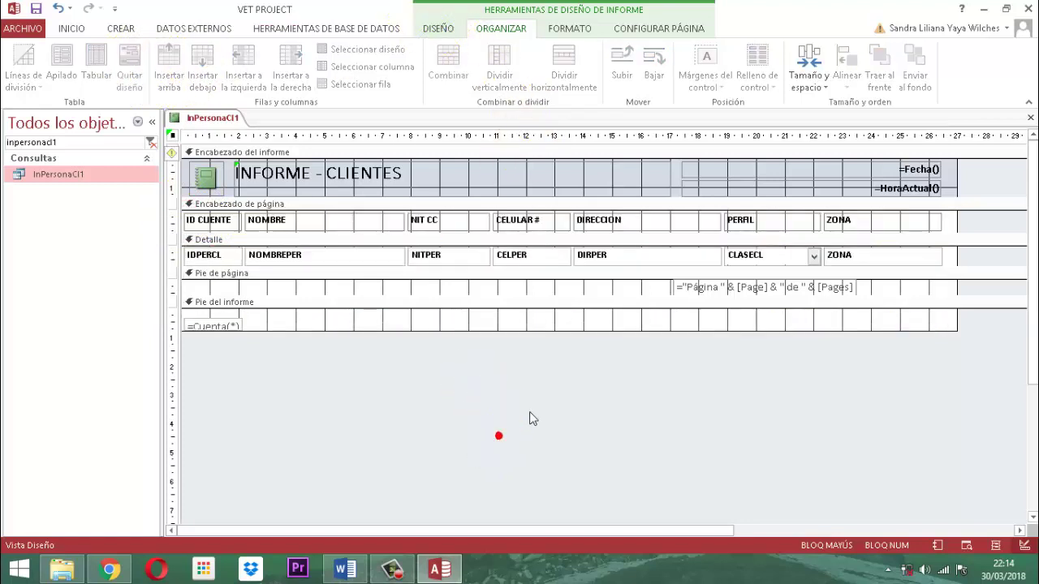
{"action": "left_click", "coordinate": [754, 295]}
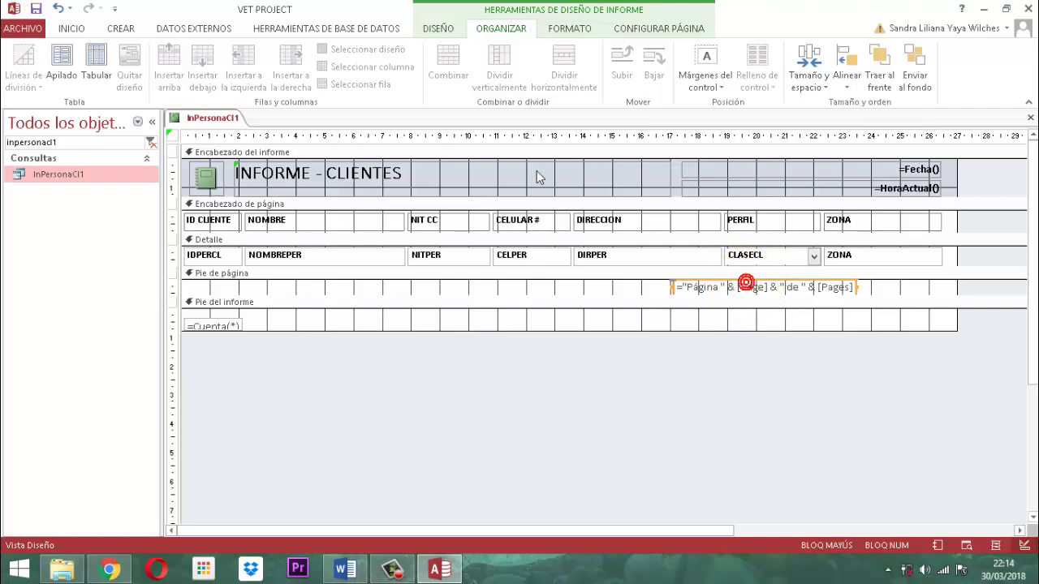
{"action": "left_click", "coordinate": [573, 30]}
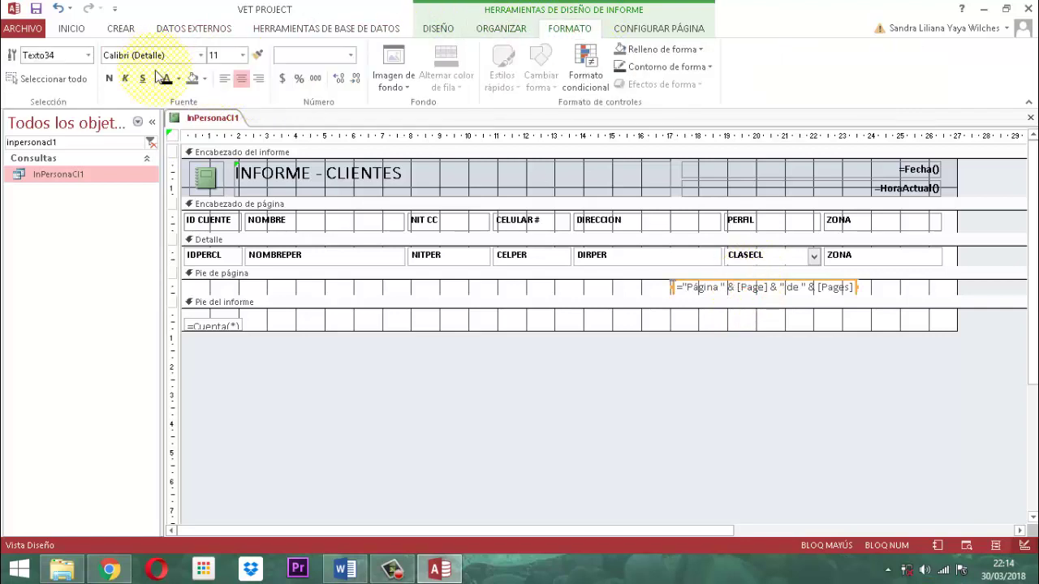
{"action": "left_click", "coordinate": [108, 79]}
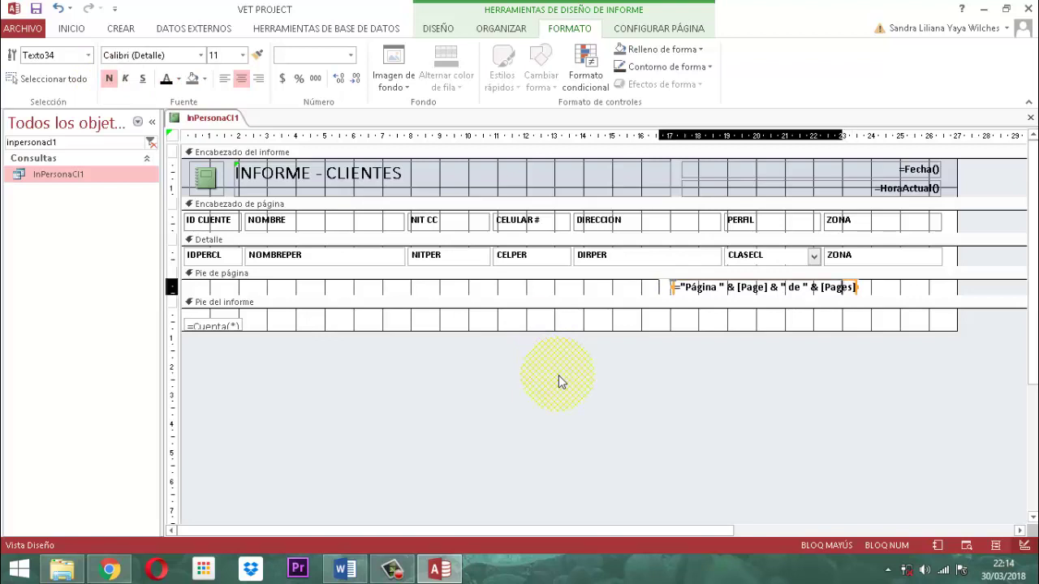
{"action": "key", "text": "Left"}
{"action": "key", "text": "Left"}
{"action": "key", "text": "Left"}
{"action": "key", "text": "Left"}
{"action": "key", "text": "Left"}
{"action": "key", "text": "Left"}
{"action": "key", "text": "Left"}
{"action": "key", "text": "Left"}
{"action": "key", "text": "Left"}
{"action": "key", "text": "Left"}
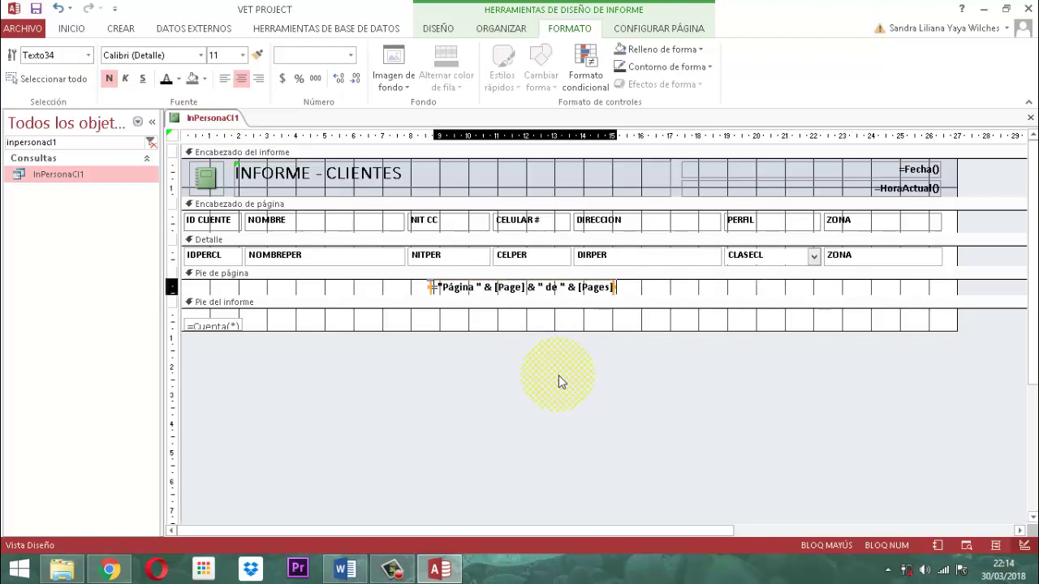
{"action": "key", "text": "Right"}
{"action": "key", "text": "Right"}
{"action": "key", "text": "Right"}
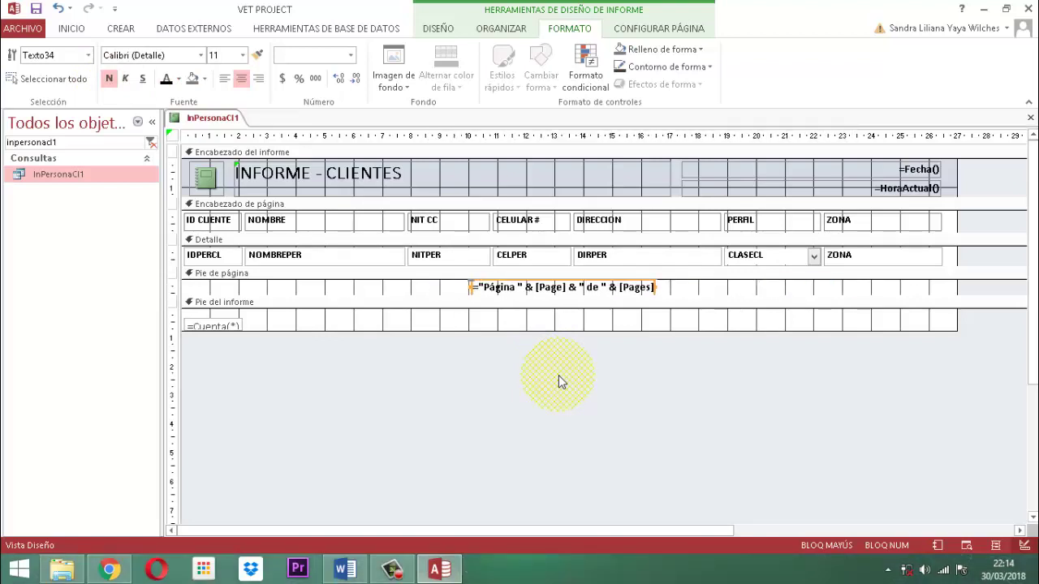
Reposition the =Cuenta(*) count box in the report footer using the arrow keys
{"action": "left_click", "coordinate": [560, 381]}
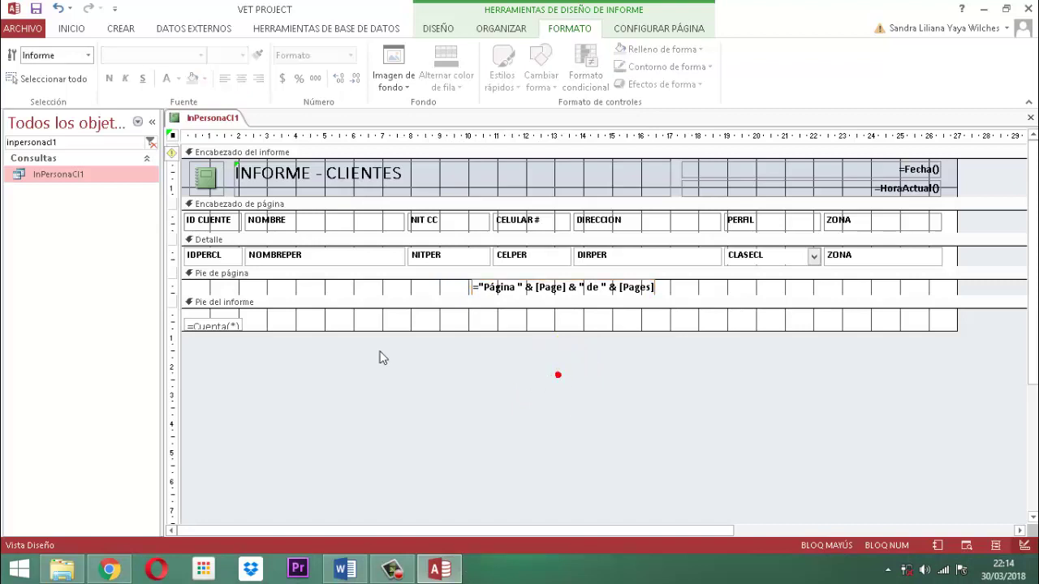
{"action": "left_click", "coordinate": [228, 326]}
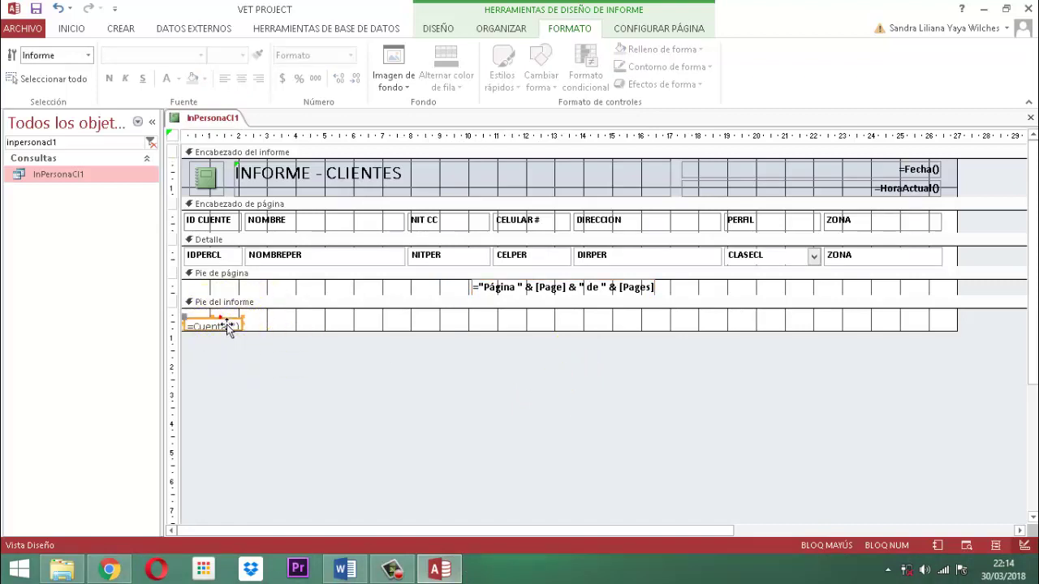
{"action": "left_click", "coordinate": [228, 326]}
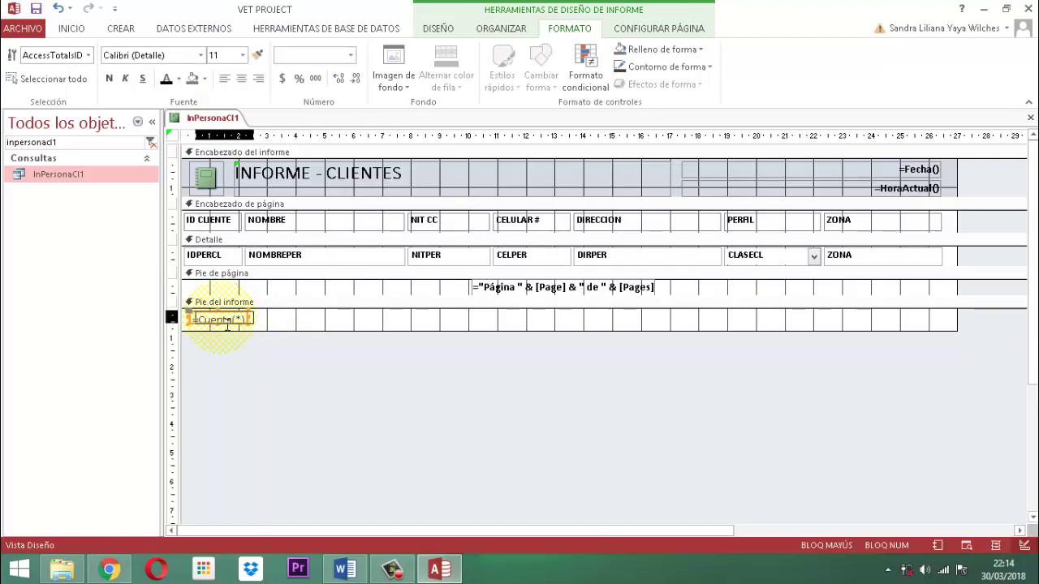
{"action": "key", "text": "Right"}
{"action": "key", "text": "Right"}
{"action": "key", "text": "Right"}
{"action": "key", "text": "Right"}
{"action": "key", "text": "Right"}
{"action": "key", "text": "Right"}
{"action": "key", "text": "Right"}
{"action": "key", "text": "Right"}
{"action": "key", "text": "Right"}
{"action": "key", "text": "Right"}
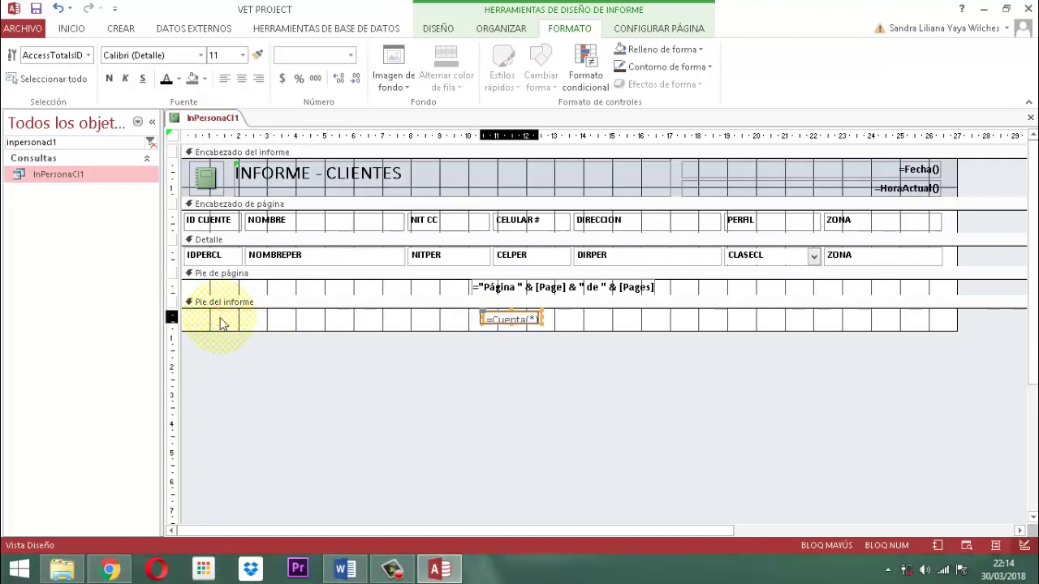
{"action": "key", "text": "Left"}
{"action": "key", "text": "Left"}
{"action": "key", "text": "Left"}
{"action": "key", "text": "Left"}
{"action": "key", "text": "Left"}
{"action": "key", "text": "Left"}
{"action": "key", "text": "Left"}
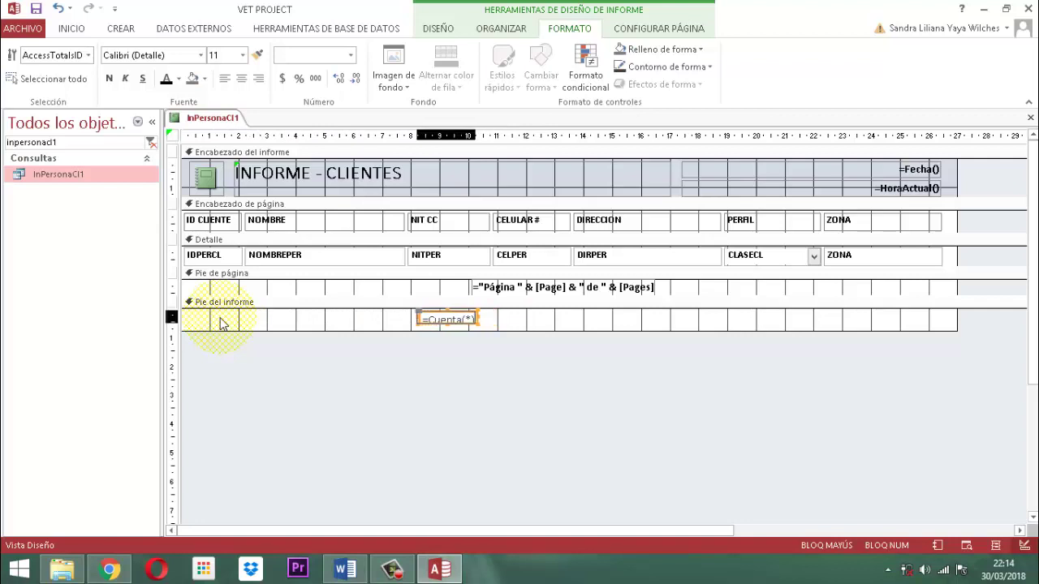
{"action": "key", "text": "Left"}
{"action": "key", "text": "Left"}
{"action": "key", "text": "Left"}
{"action": "key", "text": "Left"}
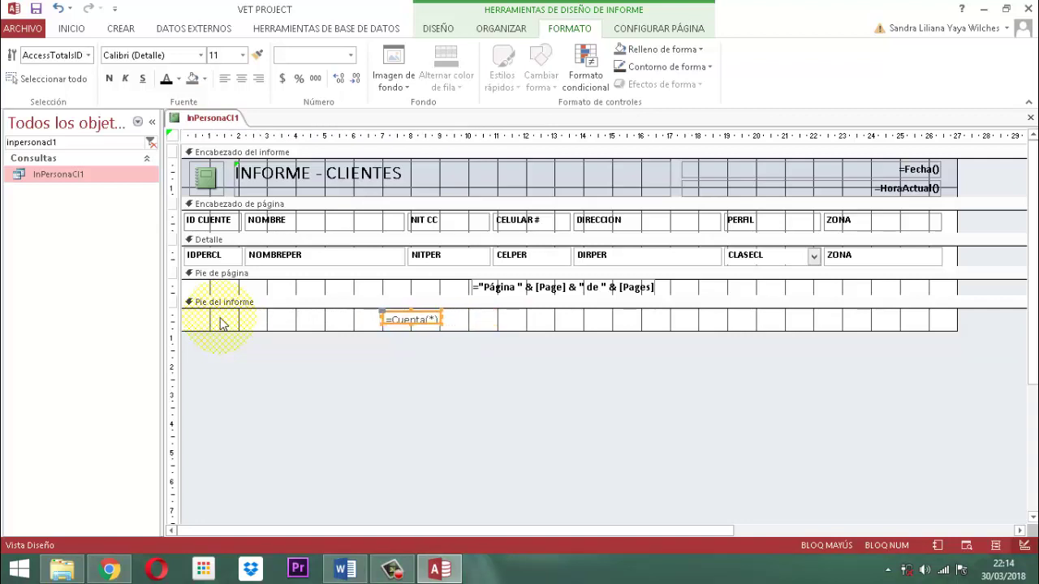
Widen the =Cuenta(*) count box to the right and make its text bold
{"action": "left_click", "coordinate": [382, 323]}
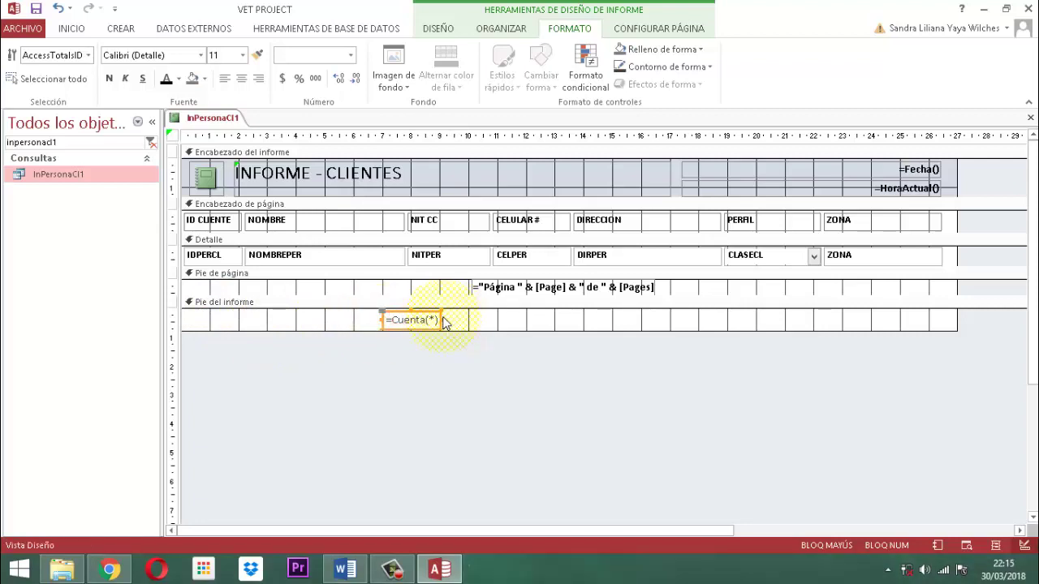
{"action": "left_click_drag", "start_coordinate": [452, 330], "coordinate": [791, 345]}
{"action": "left_click", "coordinate": [487, 383]}
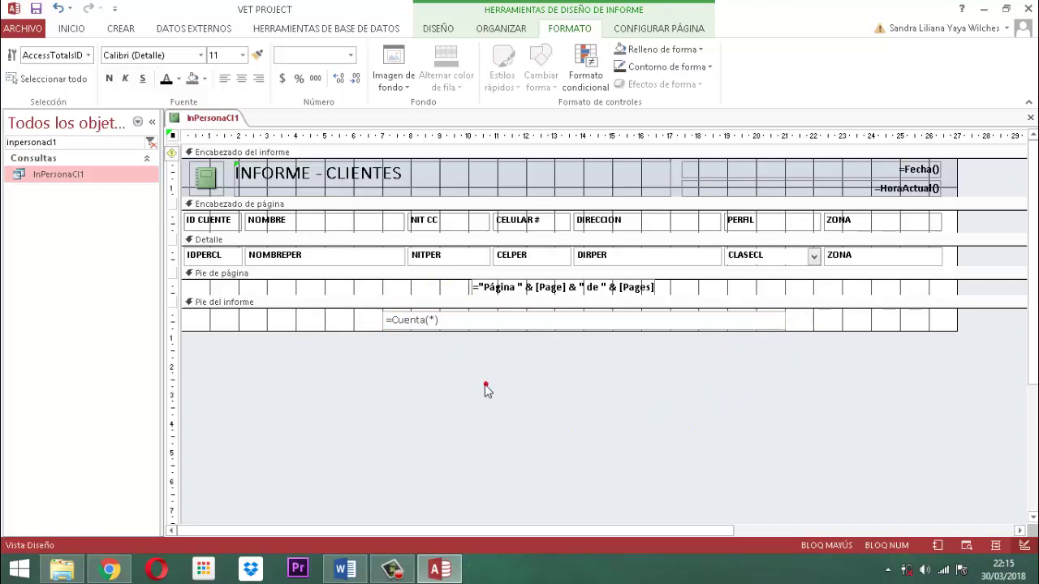
{"action": "left_click", "coordinate": [431, 323]}
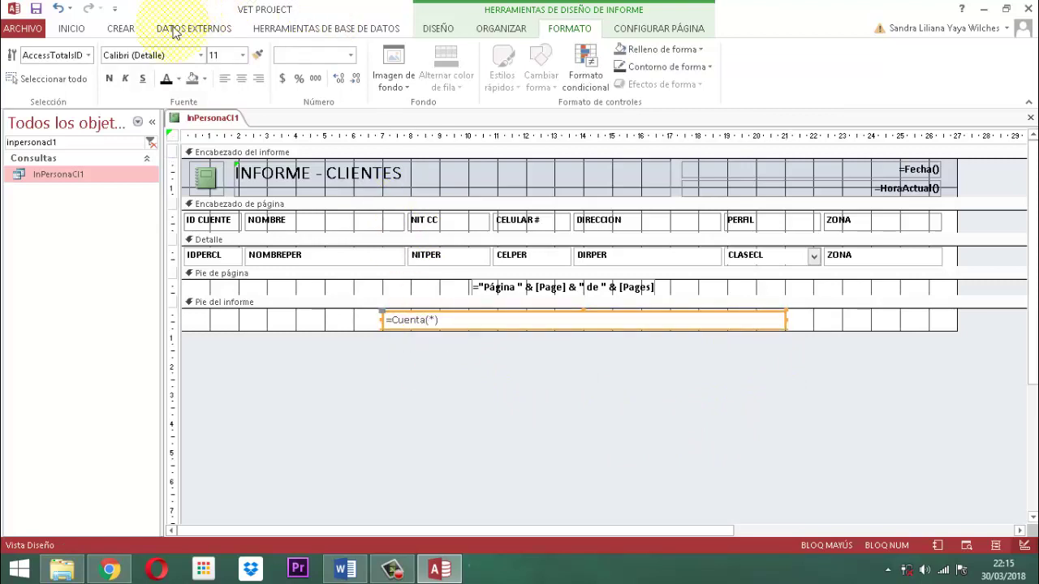
{"action": "left_click", "coordinate": [169, 82]}
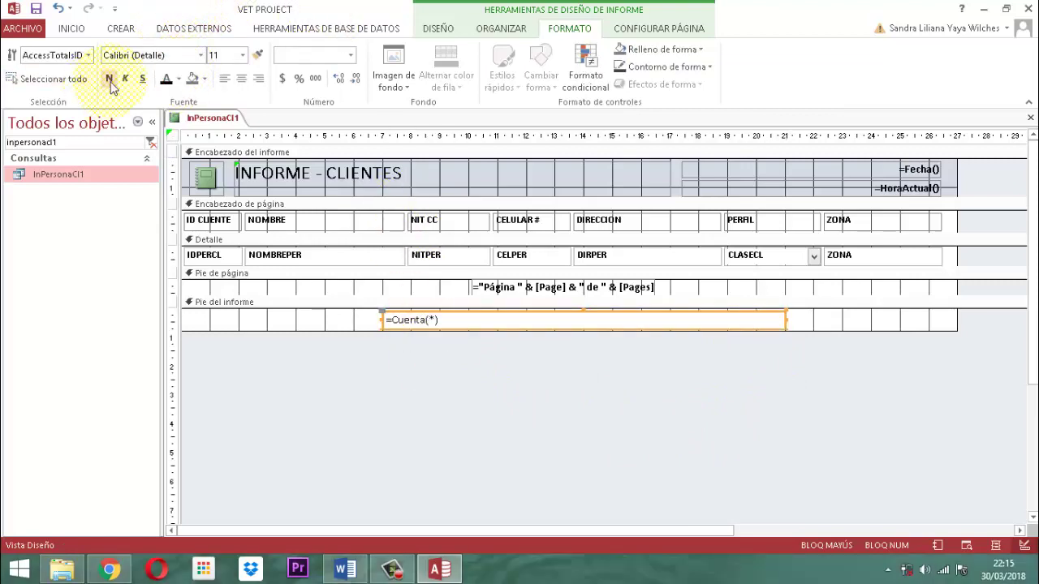
{"action": "left_click", "coordinate": [108, 79]}
{"action": "left_click", "coordinate": [470, 431]}
{"action": "left_click", "coordinate": [446, 322]}
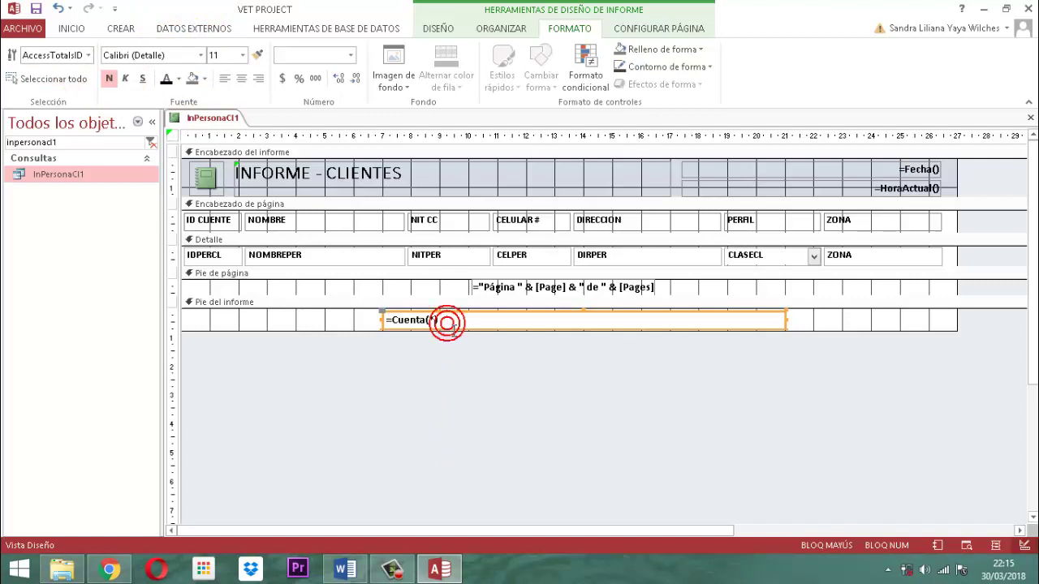
Change the count box's control source to =Cuenta(*) & " REGISTROS - TOTAL CLIENTES"
{"action": "left_click", "coordinate": [442, 29]}
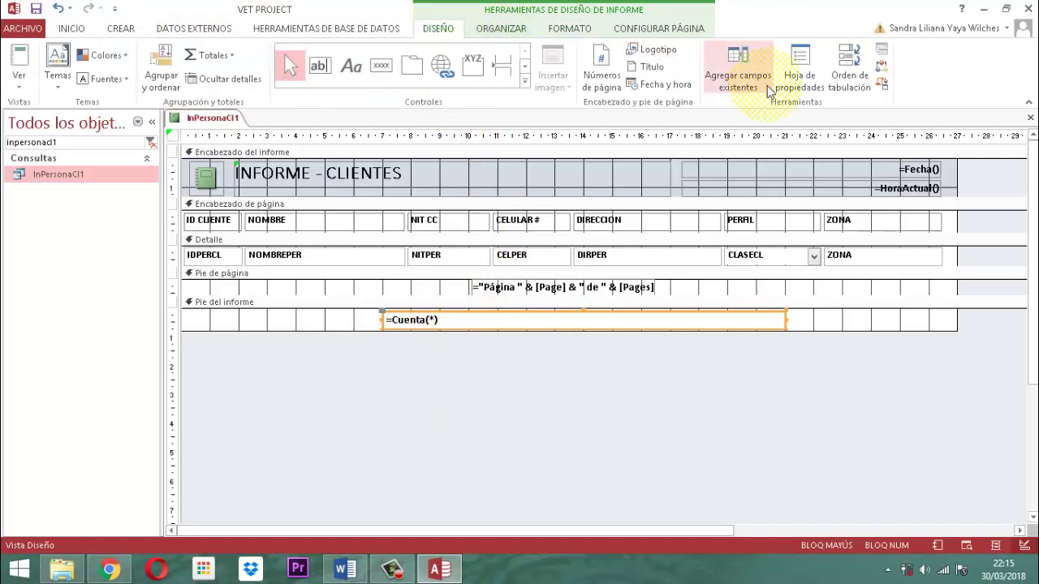
{"action": "left_click", "coordinate": [808, 74]}
{"action": "left_click", "coordinate": [819, 185]}
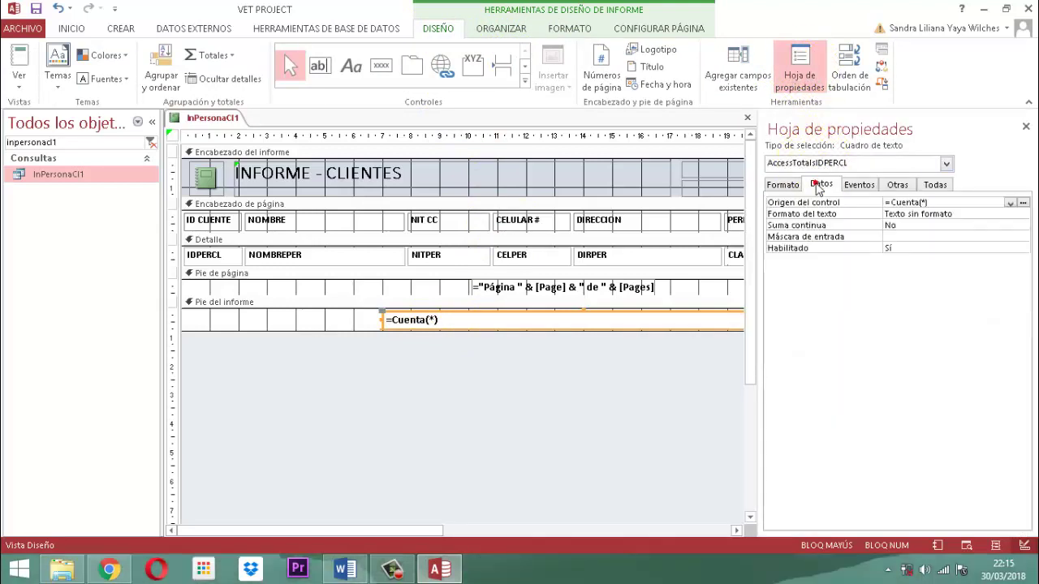
{"action": "left_click", "coordinate": [1024, 203]}
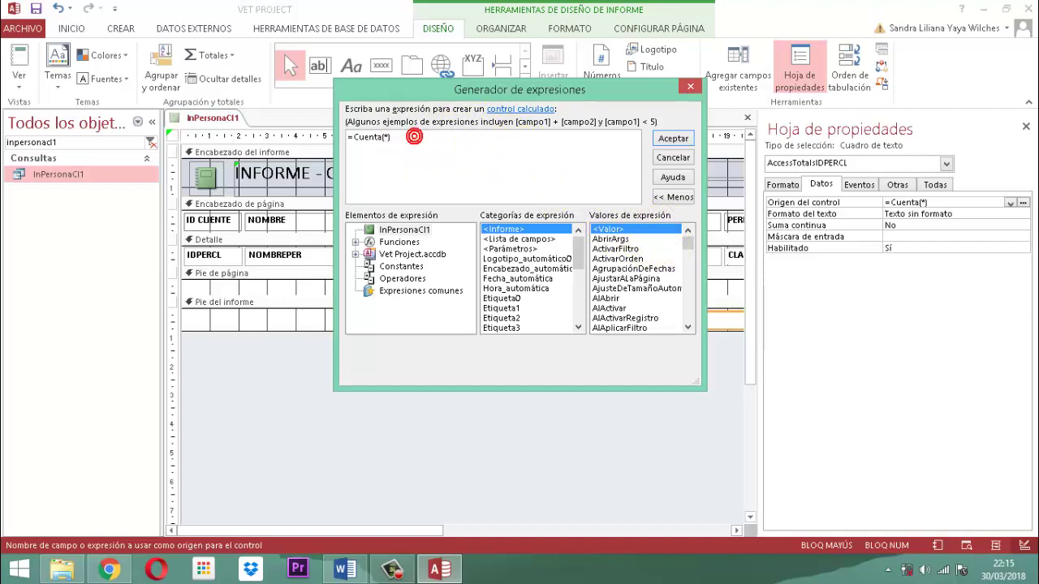
{"action": "left_click", "coordinate": [414, 137]}
{"action": "type", "text": "& \" REGISTROS - TOTAL CL"}
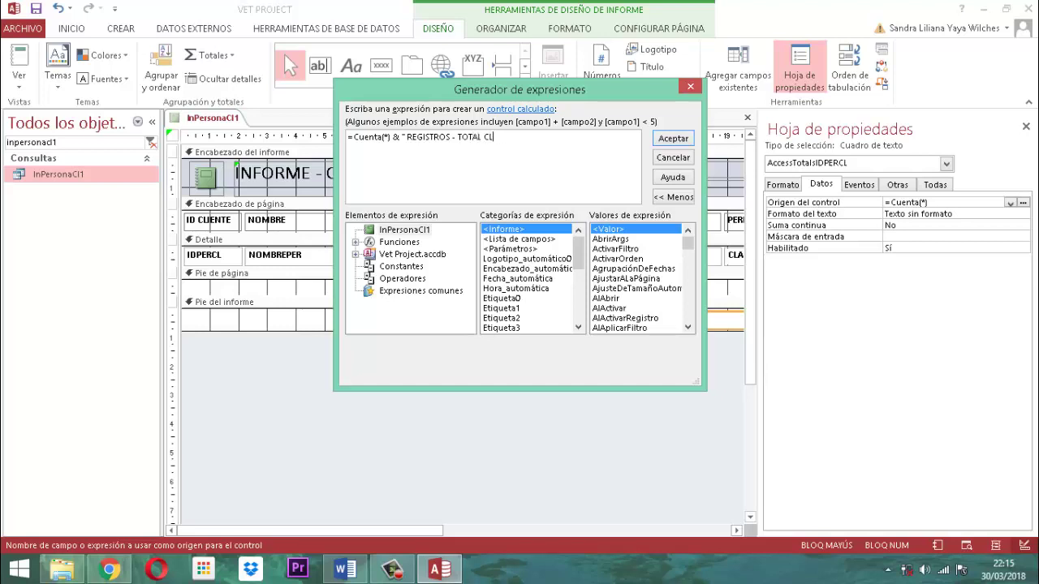
{"action": "type", "text": "IENTES\""}
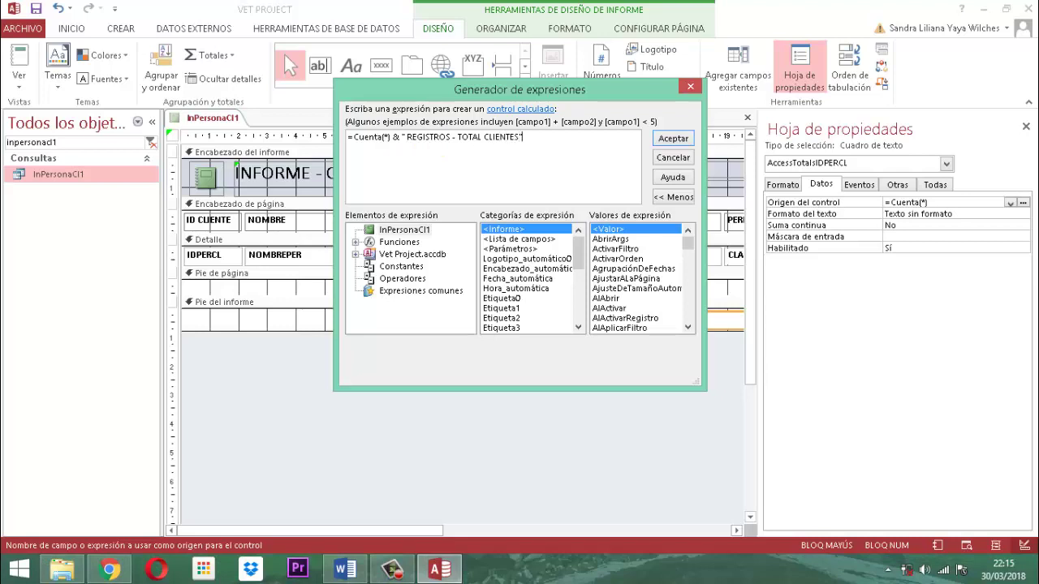
{"action": "left_click", "coordinate": [672, 145]}
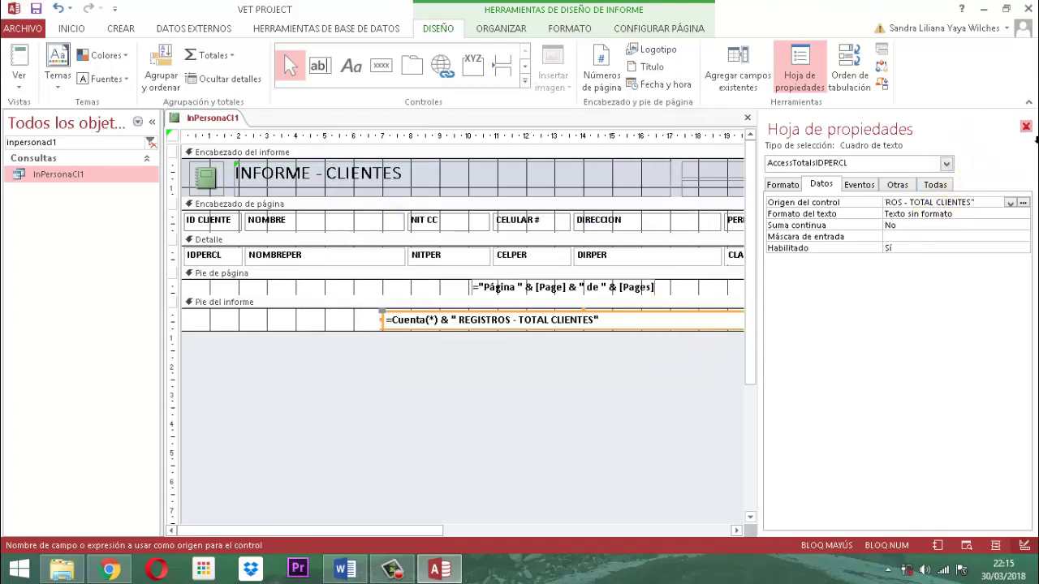
{"action": "left_click", "coordinate": [1026, 127]}
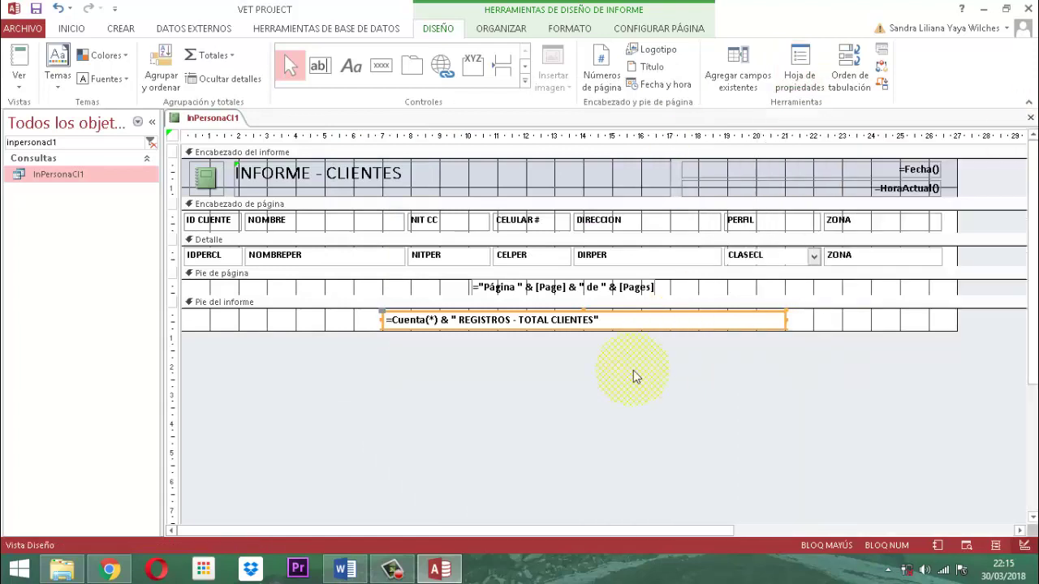
Centre the total-clients expression and give the report header a white fill
{"action": "left_click", "coordinate": [569, 29]}
{"action": "left_click", "coordinate": [246, 78]}
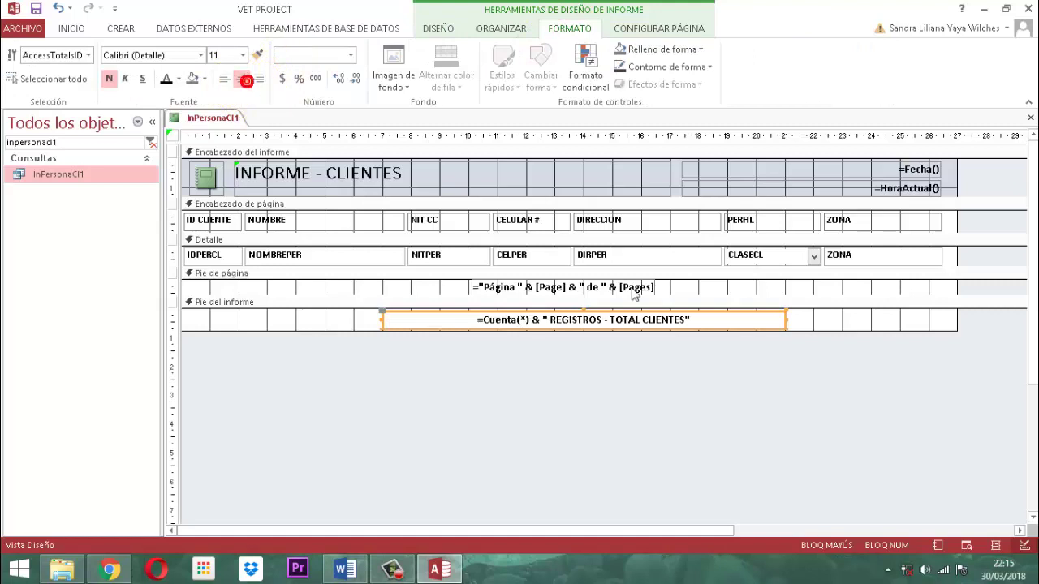
{"action": "left_click", "coordinate": [658, 405]}
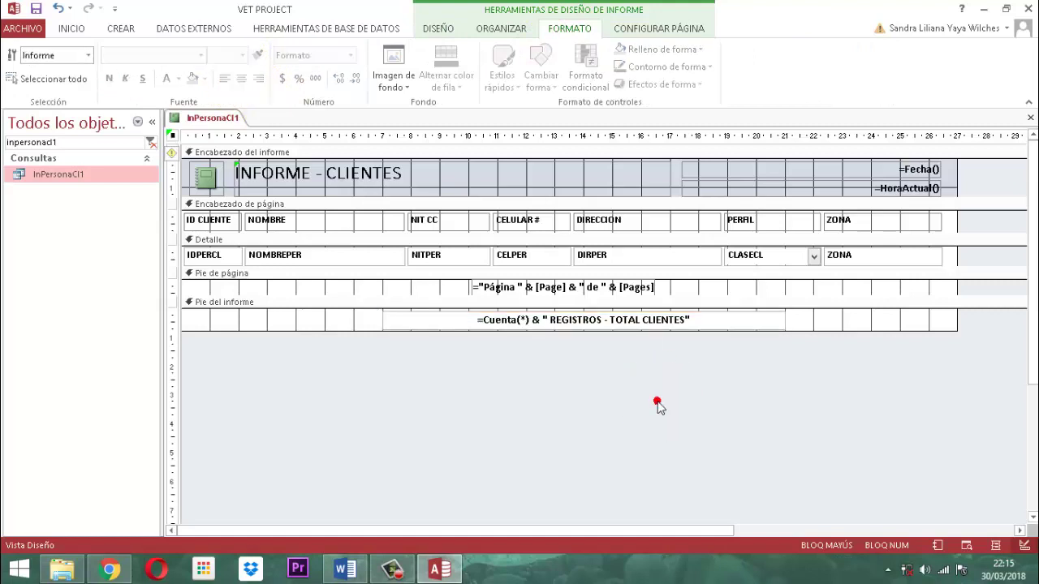
{"action": "left_click", "coordinate": [325, 154]}
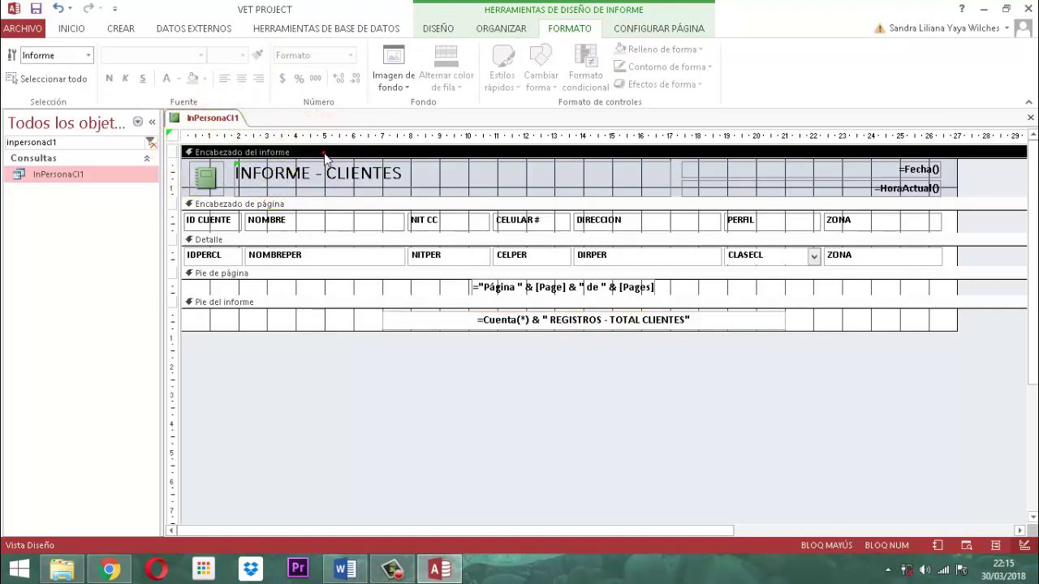
{"action": "left_click", "coordinate": [207, 78]}
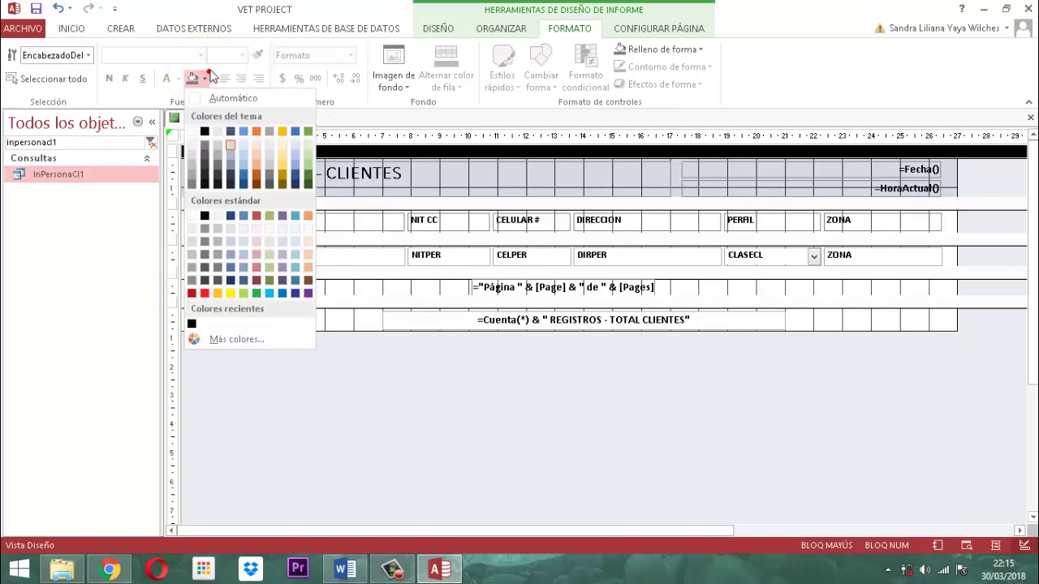
{"action": "left_click", "coordinate": [198, 132]}
{"action": "left_click", "coordinate": [328, 424]}
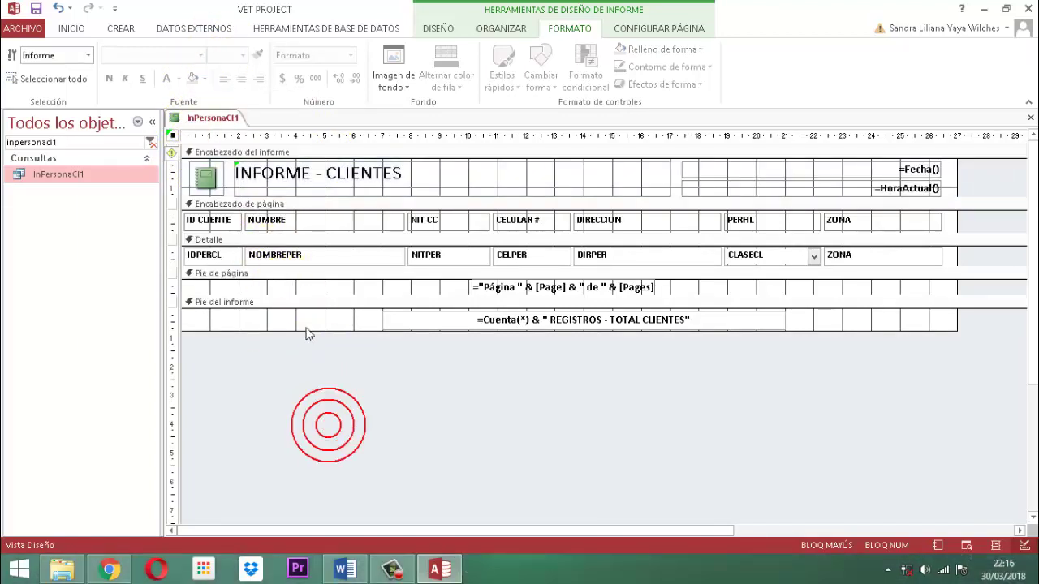
Set the Detalle alternate row colour to no colour and select the detail field boxes
{"action": "left_click", "coordinate": [284, 242]}
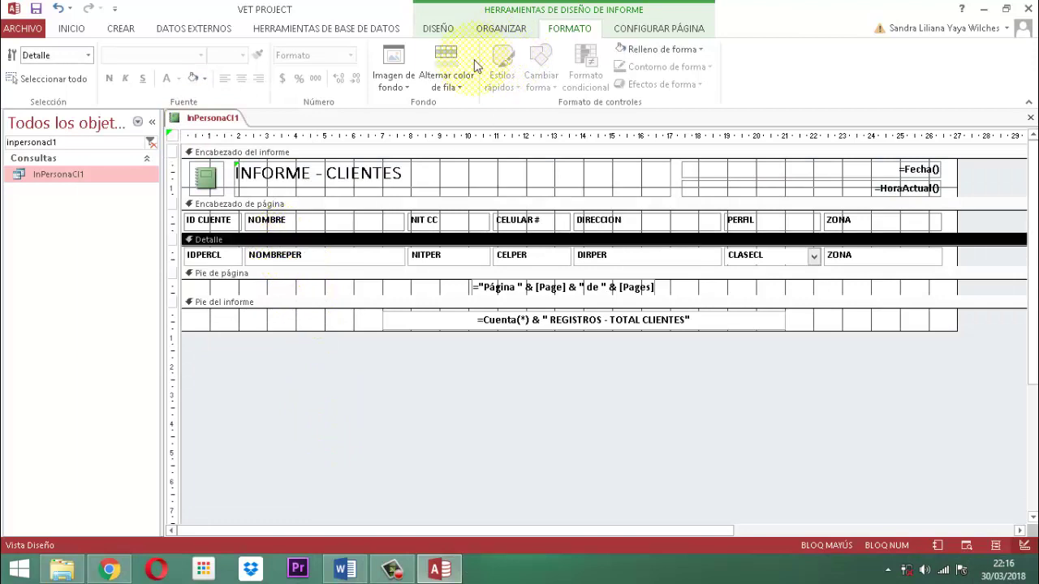
{"action": "left_click", "coordinate": [467, 92]}
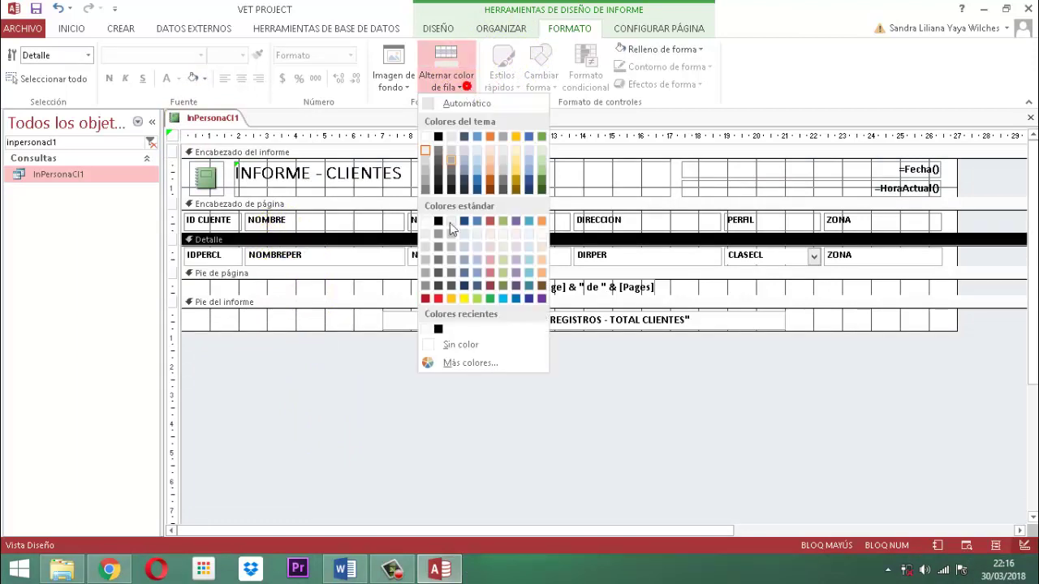
{"action": "left_click", "coordinate": [444, 347]}
{"action": "left_click", "coordinate": [444, 345]}
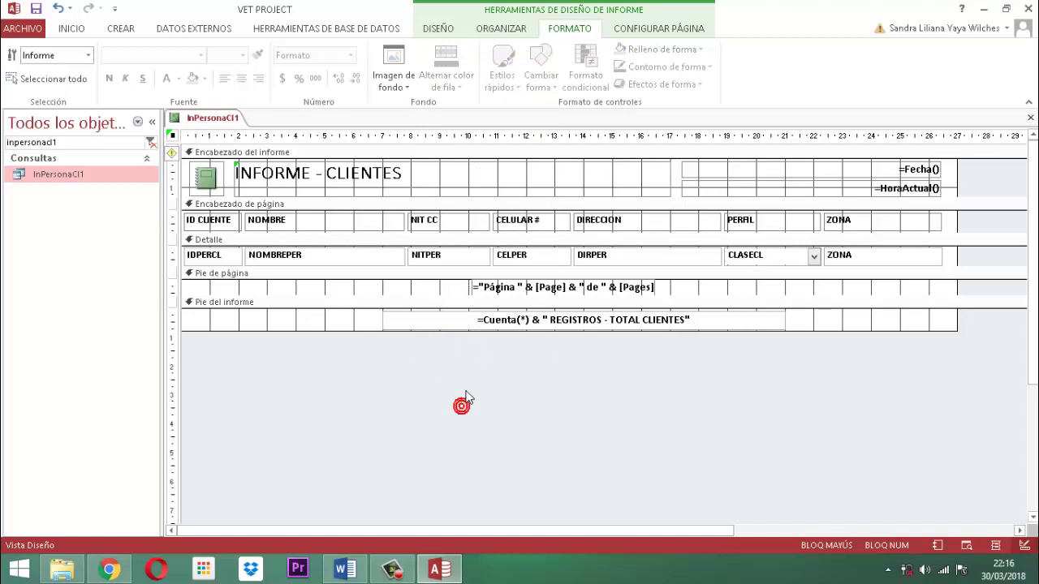
{"action": "left_click", "coordinate": [462, 403]}
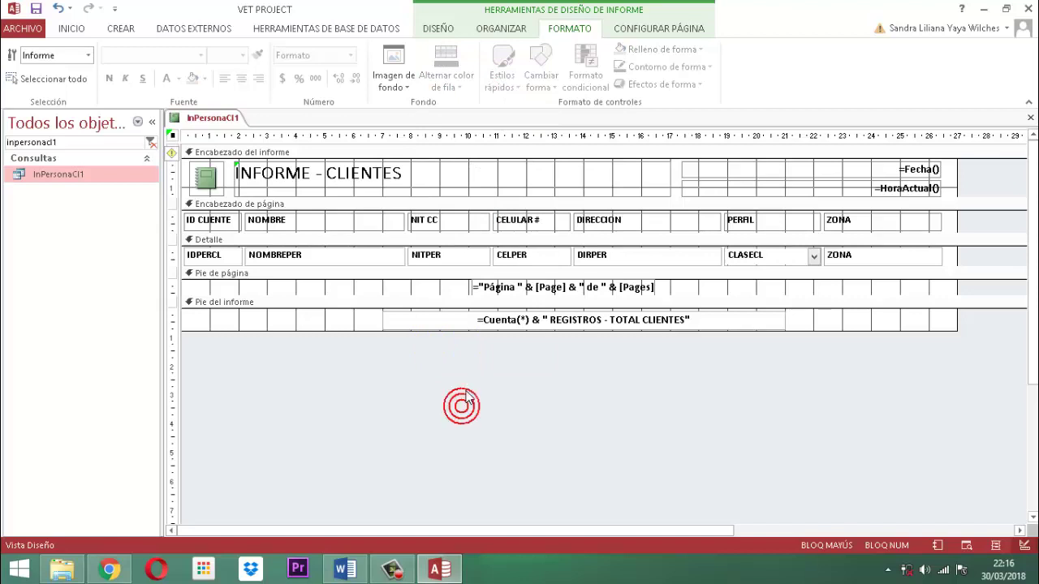
{"action": "left_click_drag", "start_coordinate": [968, 256], "coordinate": [257, 241]}
{"action": "left_click", "coordinate": [257, 241]}
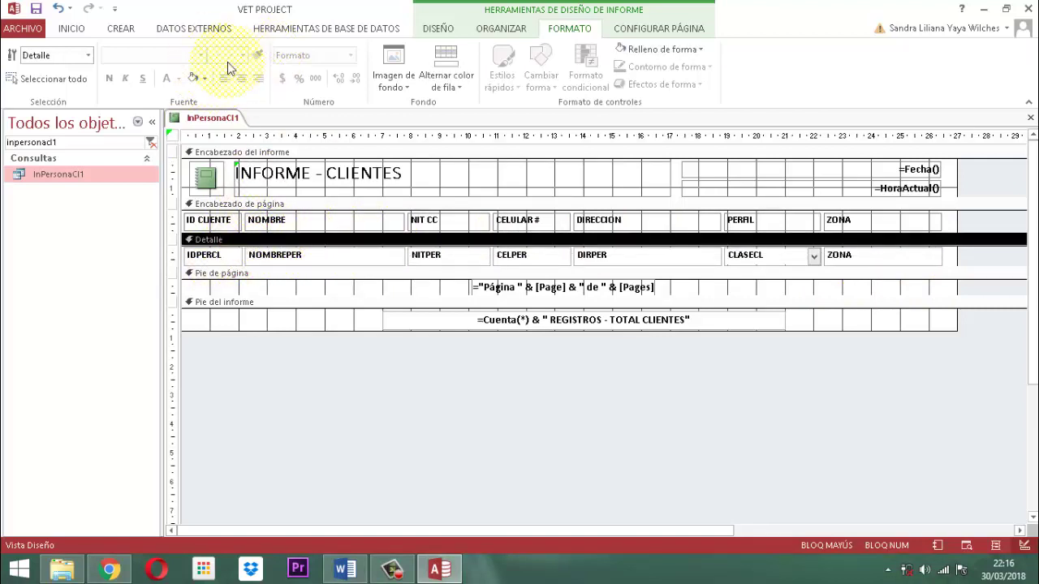
{"action": "left_click", "coordinate": [526, 367]}
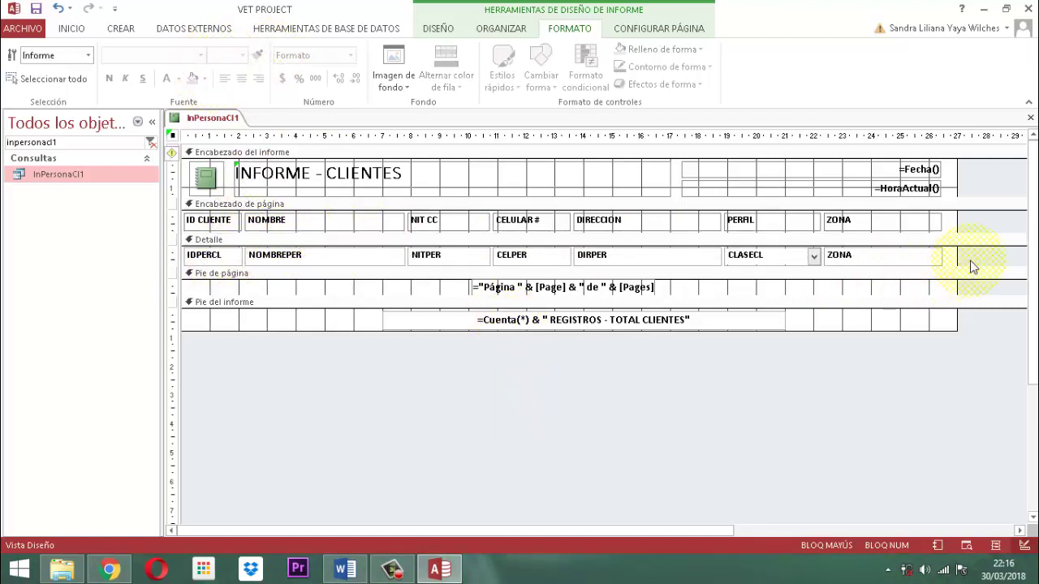
{"action": "left_click_drag", "start_coordinate": [971, 258], "coordinate": [193, 261]}
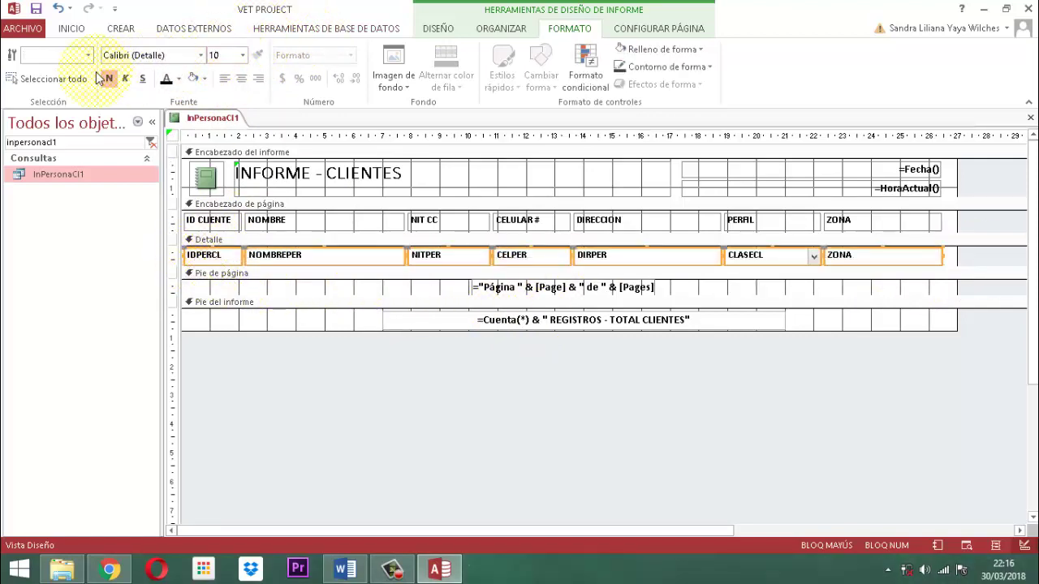
Remove bold from the Detalle field boxes and change CLASECL from a combo box to a text box
{"action": "left_click", "coordinate": [109, 80]}
{"action": "left_click", "coordinate": [332, 508]}
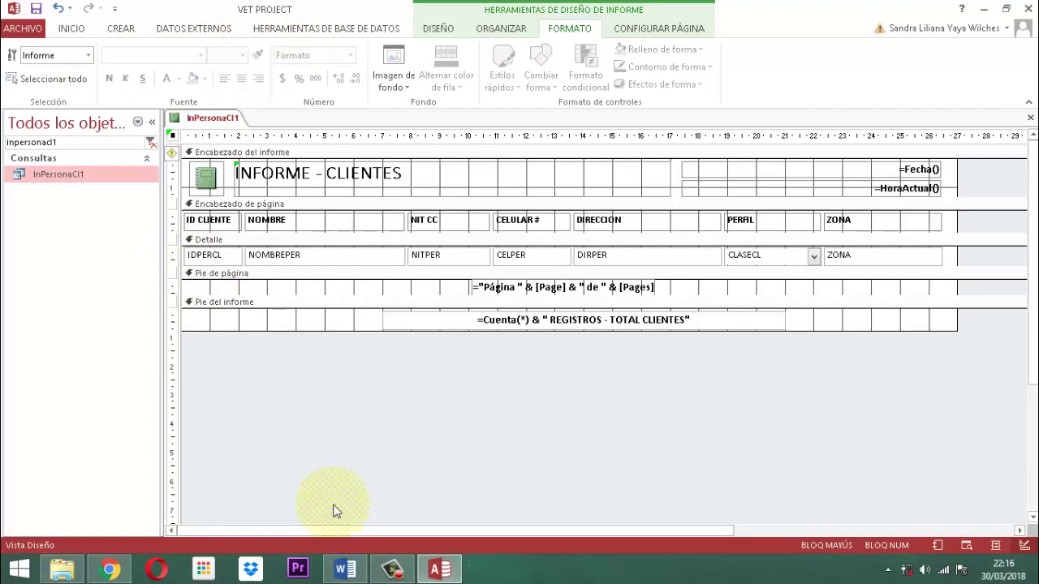
{"action": "left_click", "coordinate": [777, 259]}
{"action": "right_click", "coordinate": [777, 258]}
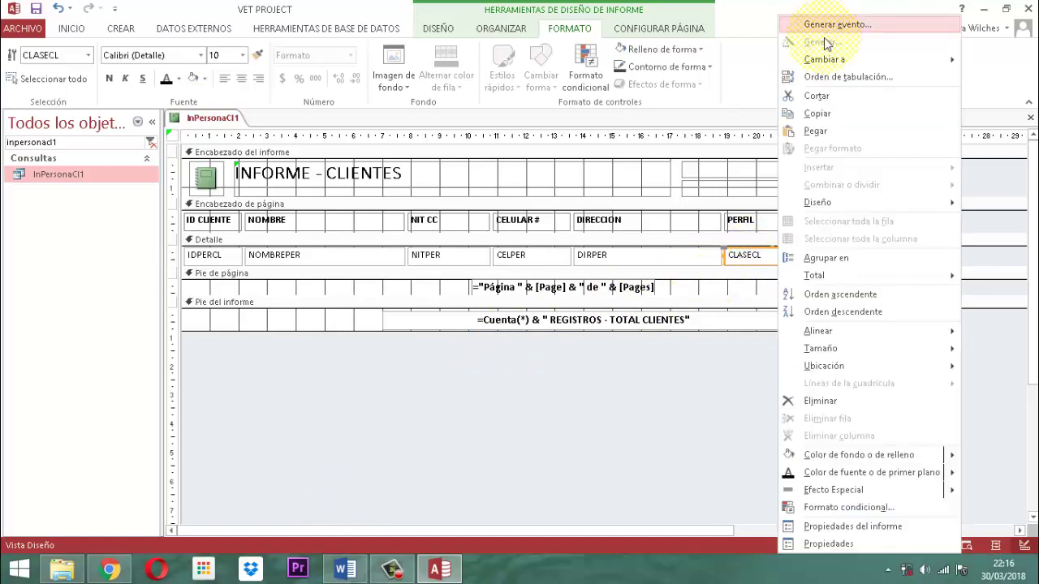
{"action": "mouse_move", "coordinate": [826, 62]}
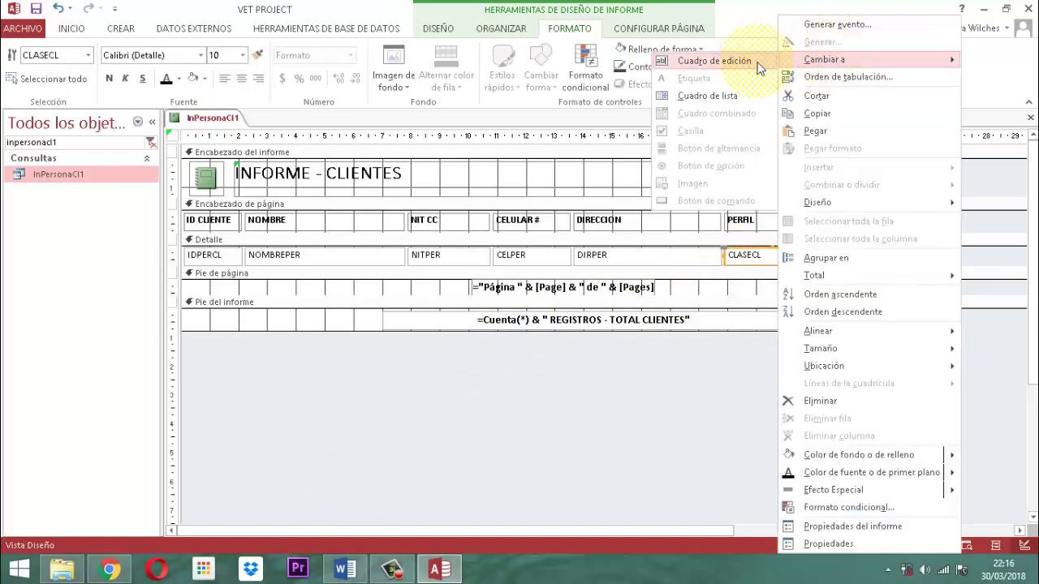
{"action": "left_click", "coordinate": [750, 63]}
{"action": "left_click", "coordinate": [802, 430]}
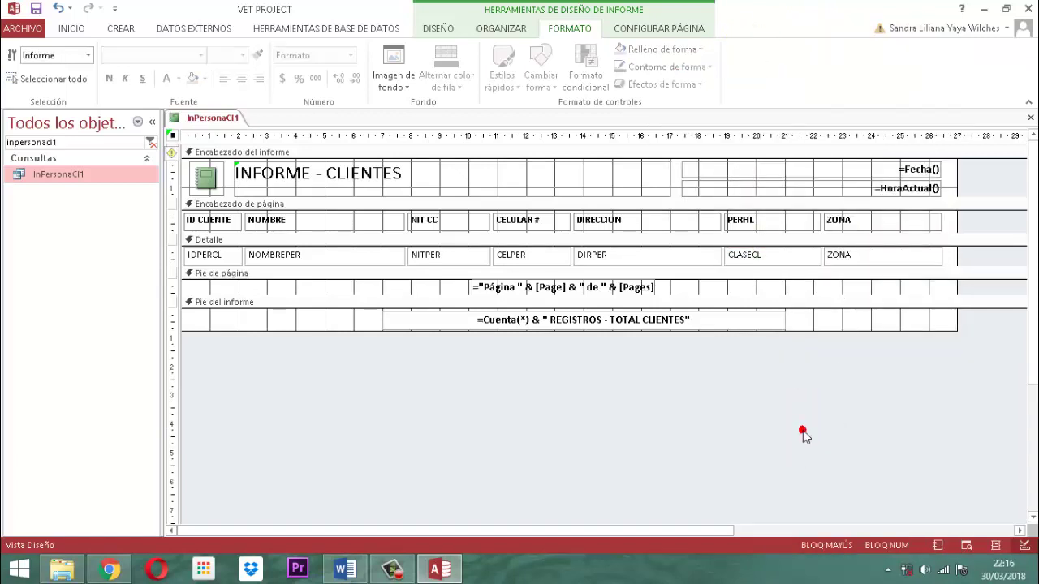
{"action": "left_click", "coordinate": [802, 430]}
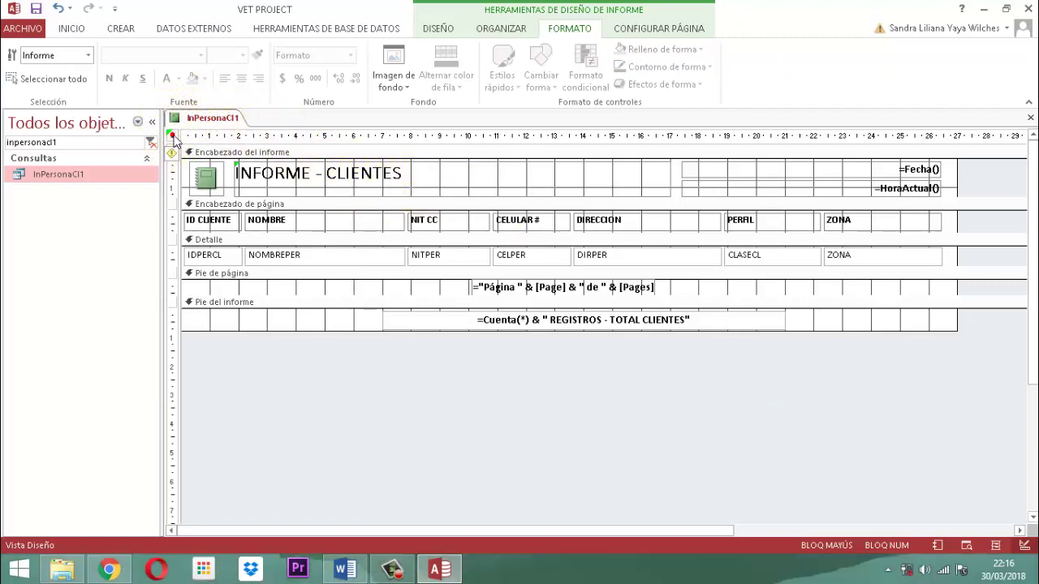
In the report's Formato properties, set caption MODULO PERSONAS, Centrado automático Sí, min/max buttons Ninguno
{"action": "left_click", "coordinate": [452, 30]}
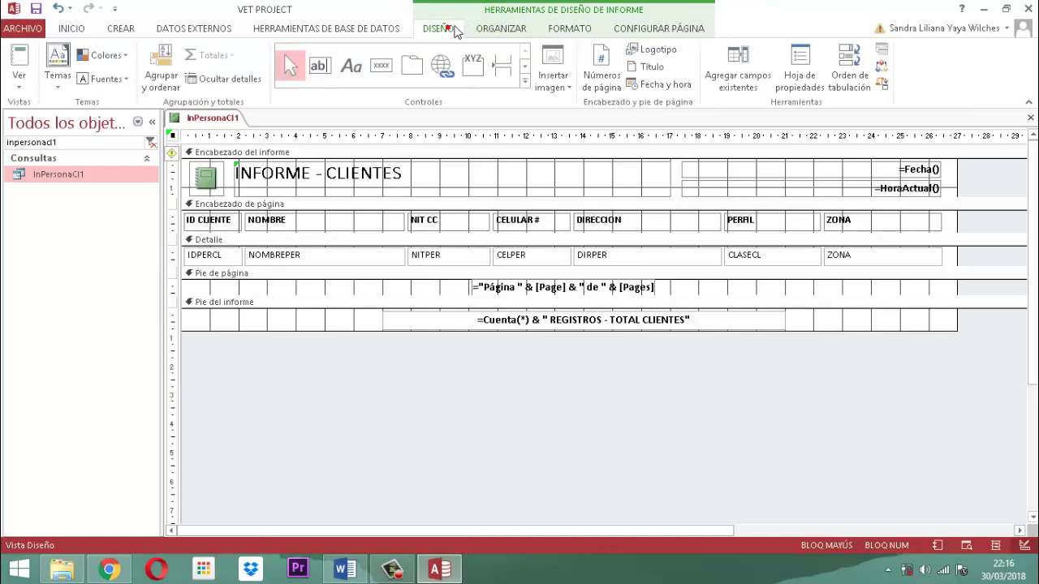
{"action": "left_click", "coordinate": [799, 77]}
{"action": "left_click", "coordinate": [782, 184]}
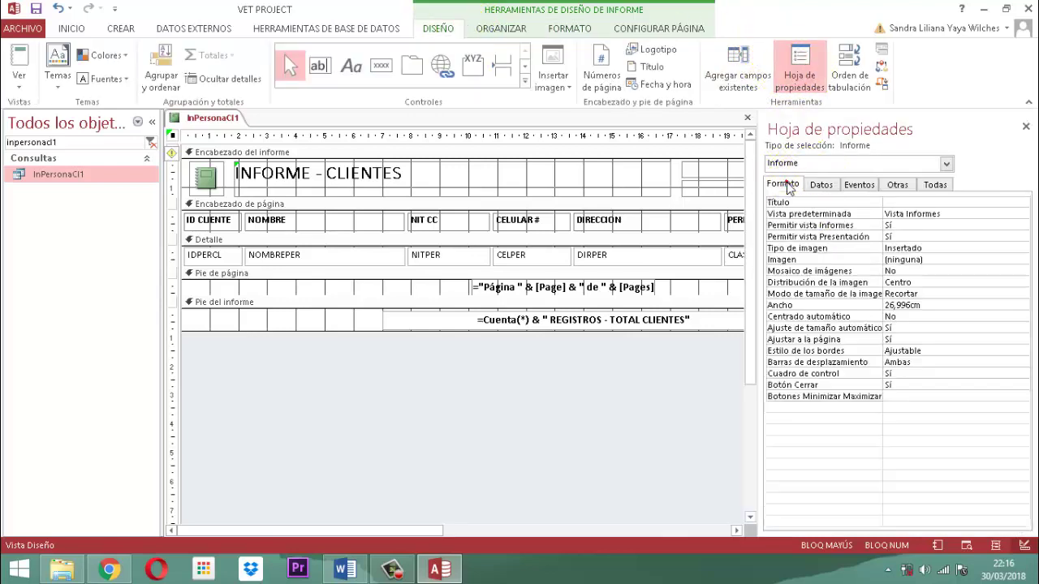
{"action": "left_click", "coordinate": [901, 202]}
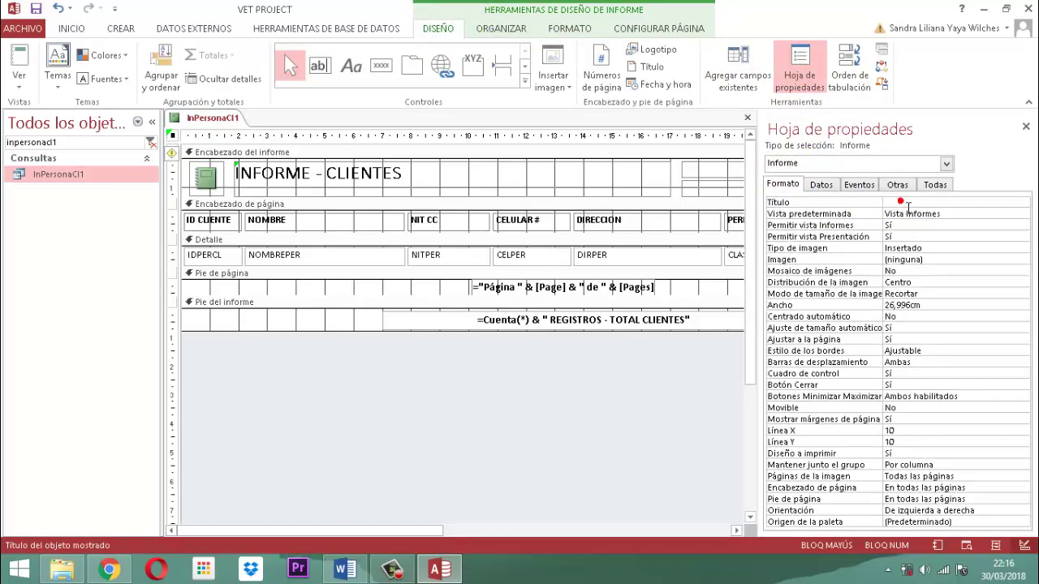
{"action": "key", "text": "Caps_Lock"}
{"action": "type", "text": "modulo"}
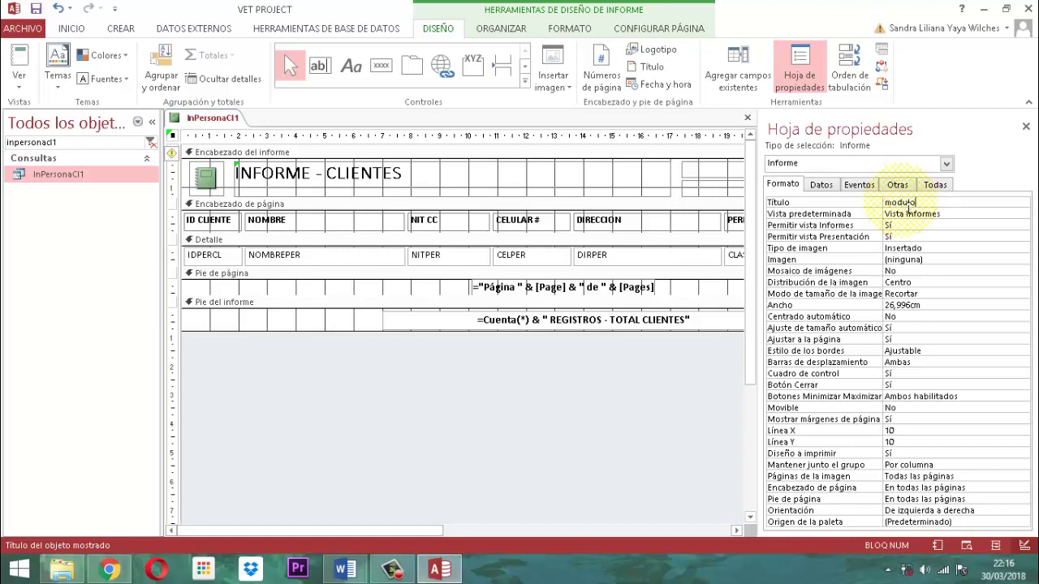
{"action": "key", "text": "BackSpace"}
{"action": "key", "text": "BackSpace"}
{"action": "key", "text": "Caps_Lock"}
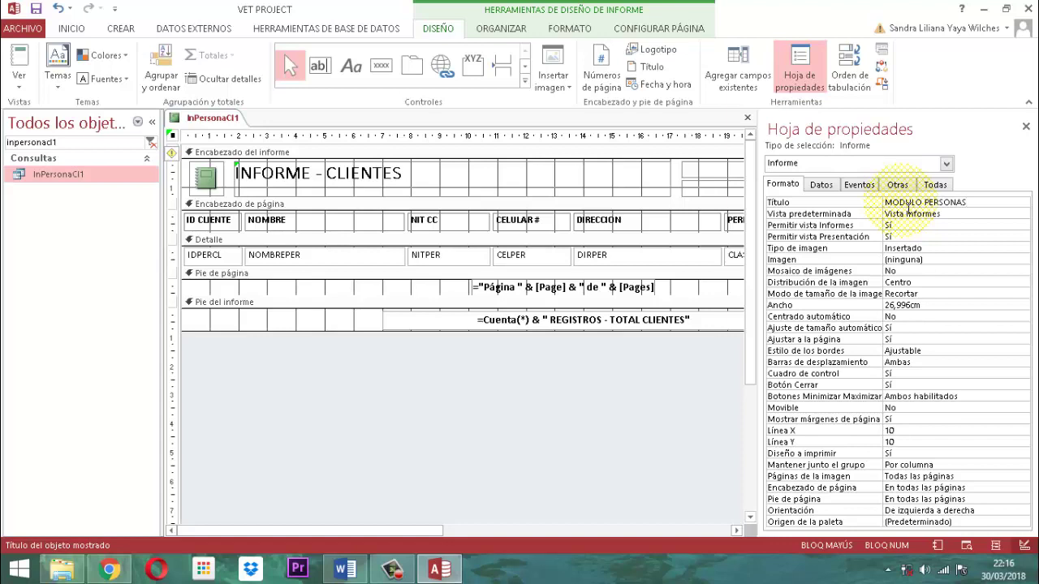
{"action": "key", "text": "Down"}
{"action": "key", "text": "Down"}
{"action": "key", "text": "Down"}
{"action": "key", "text": "Down"}
{"action": "key", "text": "Down"}
{"action": "key", "text": "Down"}
{"action": "key", "text": "Down"}
{"action": "key", "text": "Down"}
{"action": "key", "text": "Down"}
{"action": "key", "text": "Down"}
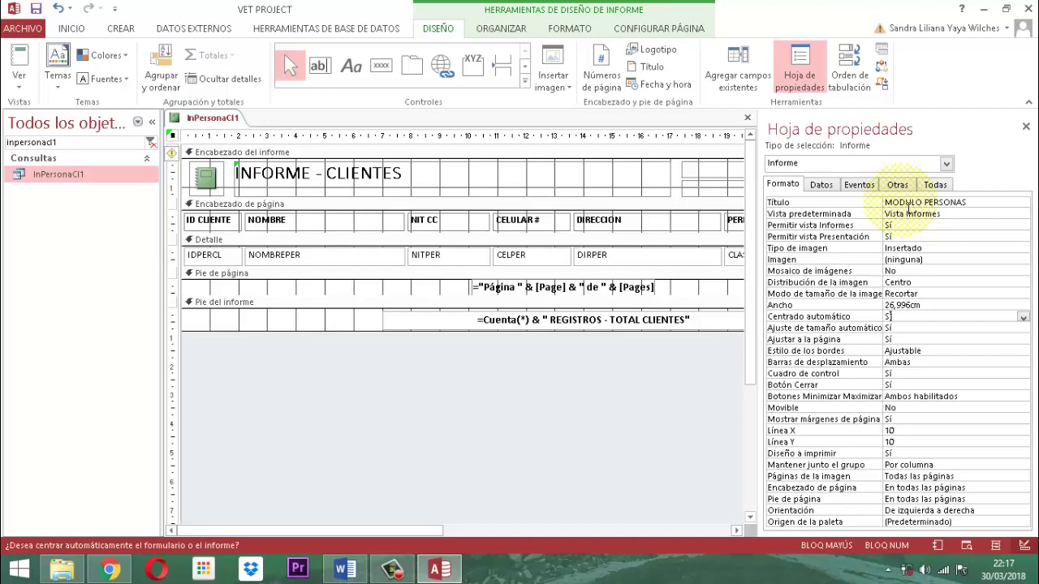
{"action": "key", "text": "Down"}
{"action": "key", "text": "Down"}
{"action": "key", "text": "Down"}
{"action": "key", "text": "Down"}
{"action": "key", "text": "Down"}
{"action": "key", "text": "Down"}
{"action": "key", "text": "Down"}
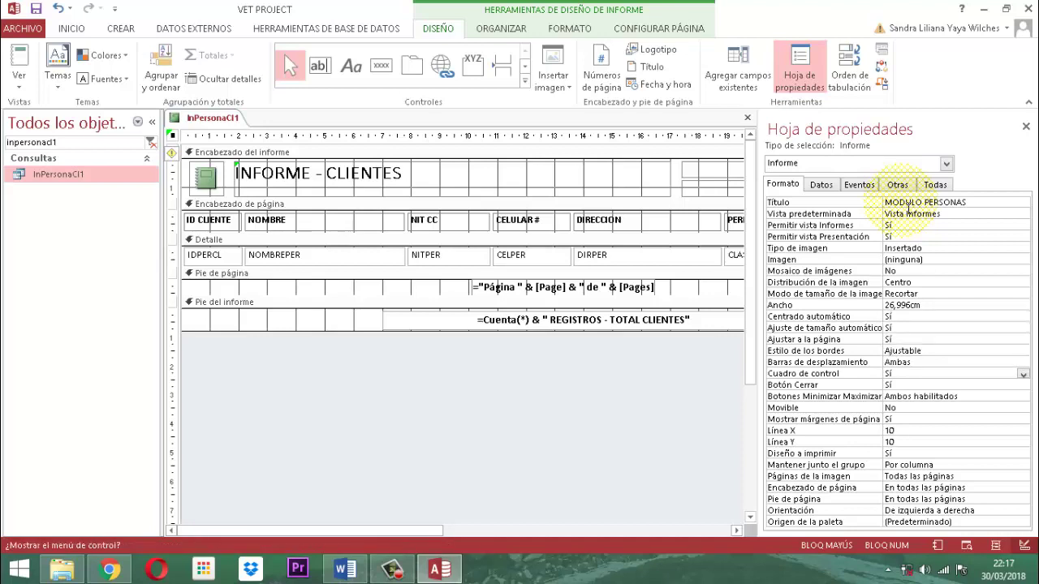
{"action": "type", "text": "Ninguno"}
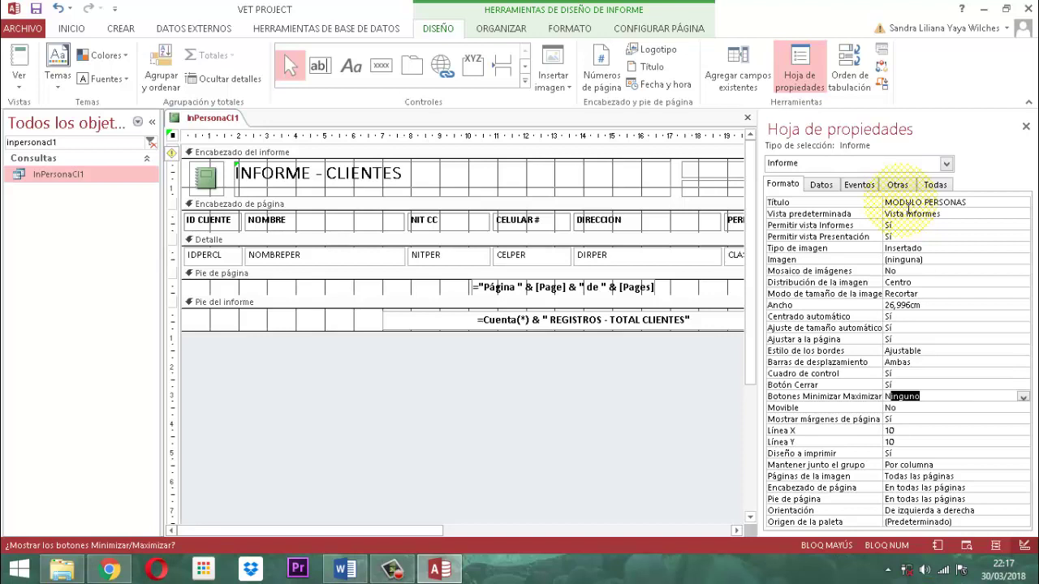
On the Otras properties, set Emergente to Sí and close the property sheet
{"action": "left_click", "coordinate": [900, 185]}
{"action": "key", "text": "alt+Down"}
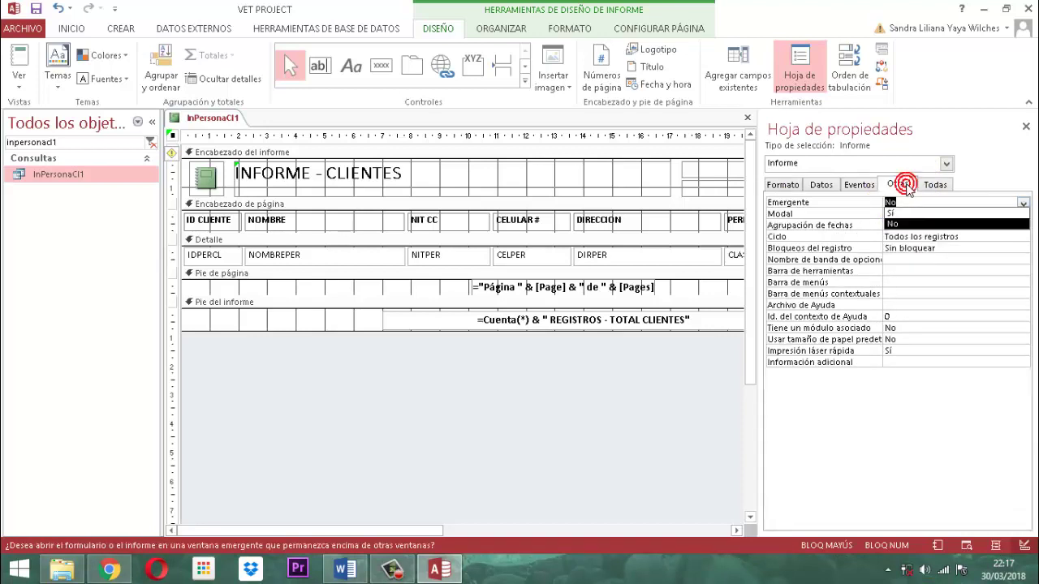
{"action": "key", "text": "Up"}
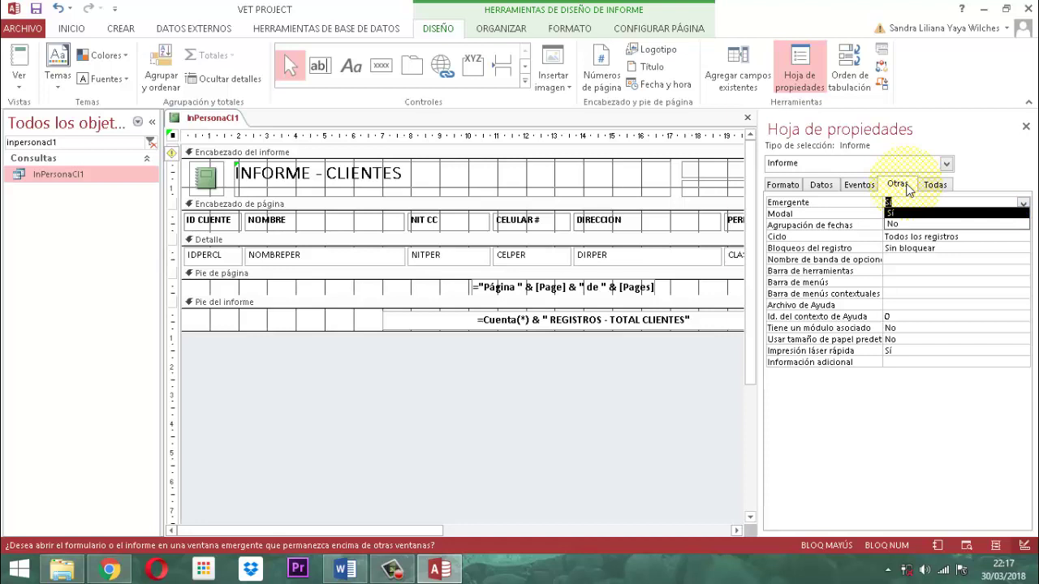
{"action": "key", "text": "Return"}
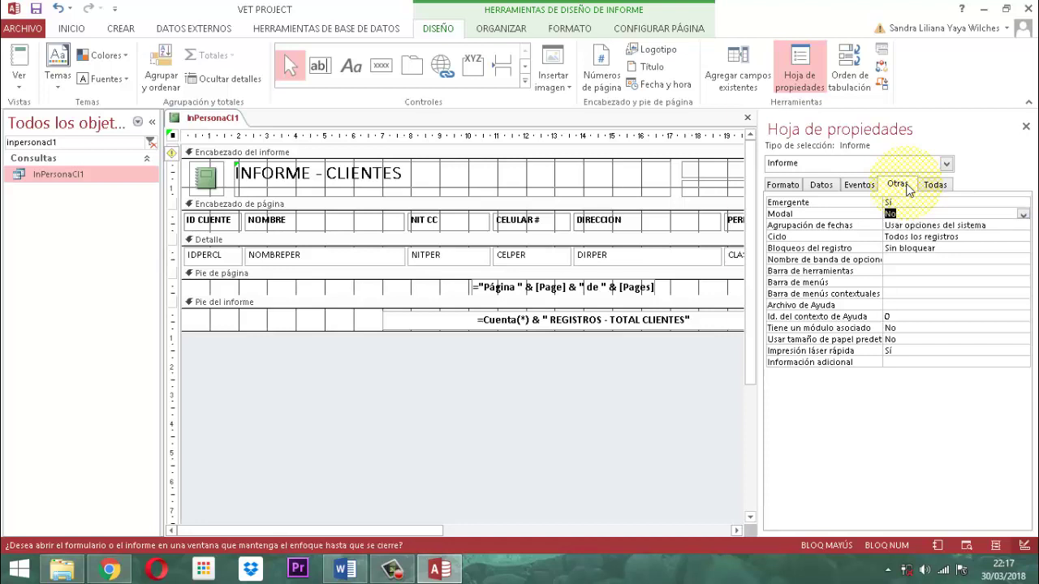
{"action": "left_click", "coordinate": [1025, 129]}
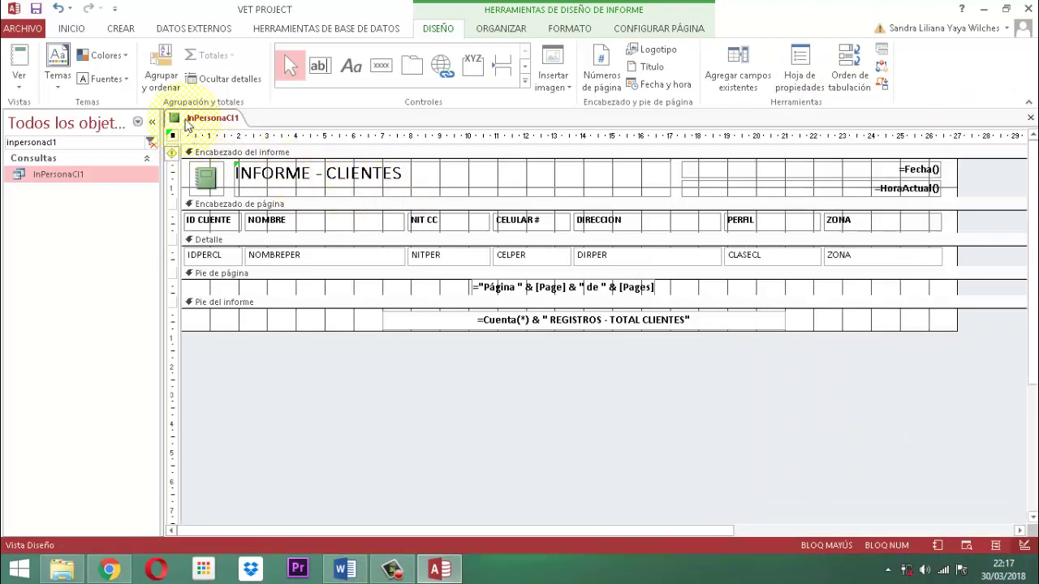
Save the report under the name InPersonaCl1
{"action": "right_click", "coordinate": [222, 119]}
{"action": "left_click", "coordinate": [268, 128]}
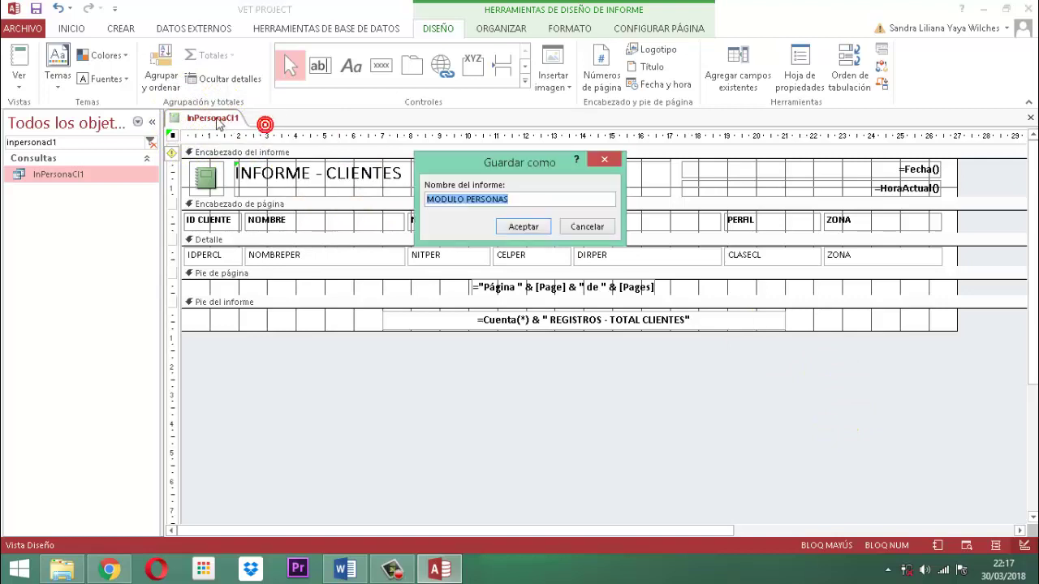
{"action": "left_click_drag", "start_coordinate": [427, 200], "coordinate": [517, 208]}
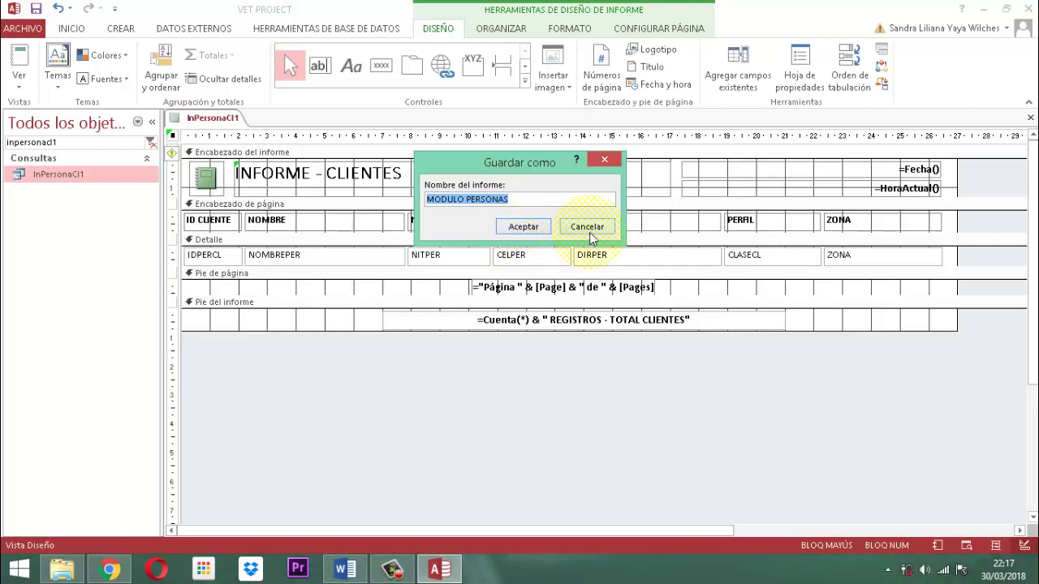
{"action": "type", "text": "I"}
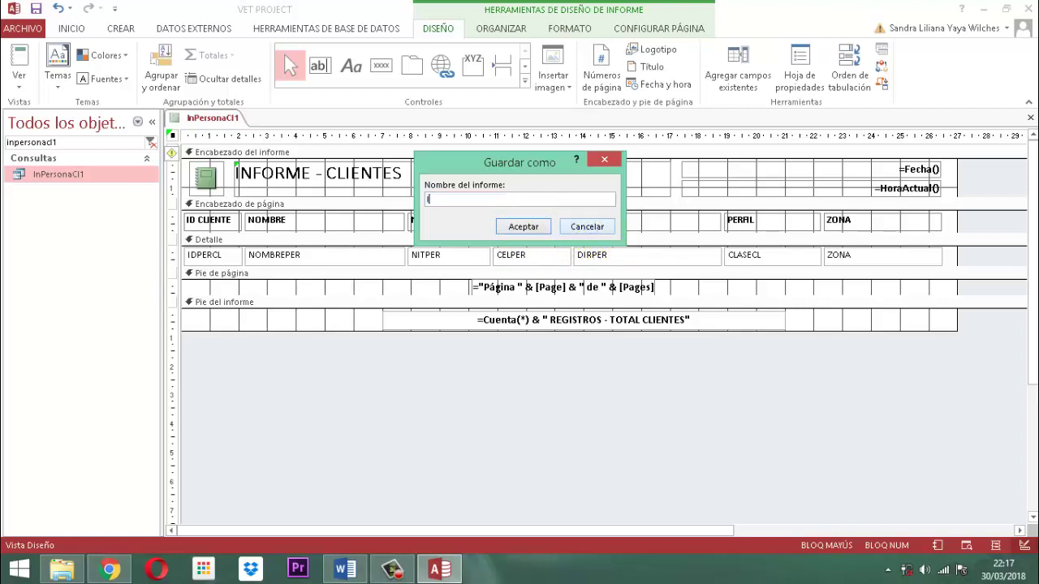
{"action": "key", "text": "Caps_Lock"}
{"action": "type", "text": "n"}
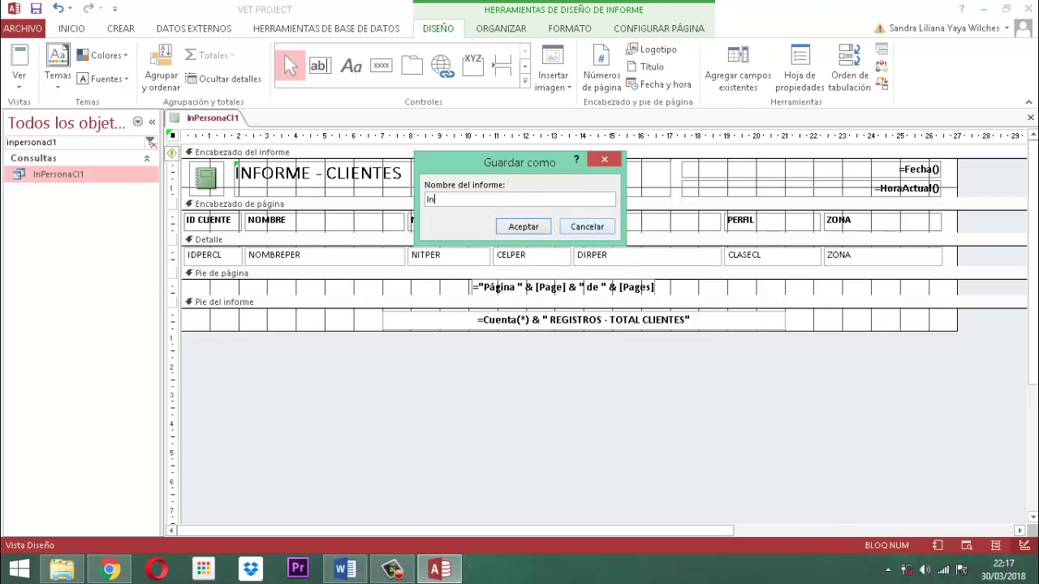
{"action": "type", "text": "PersonaCl1"}
{"action": "left_click", "coordinate": [539, 227]}
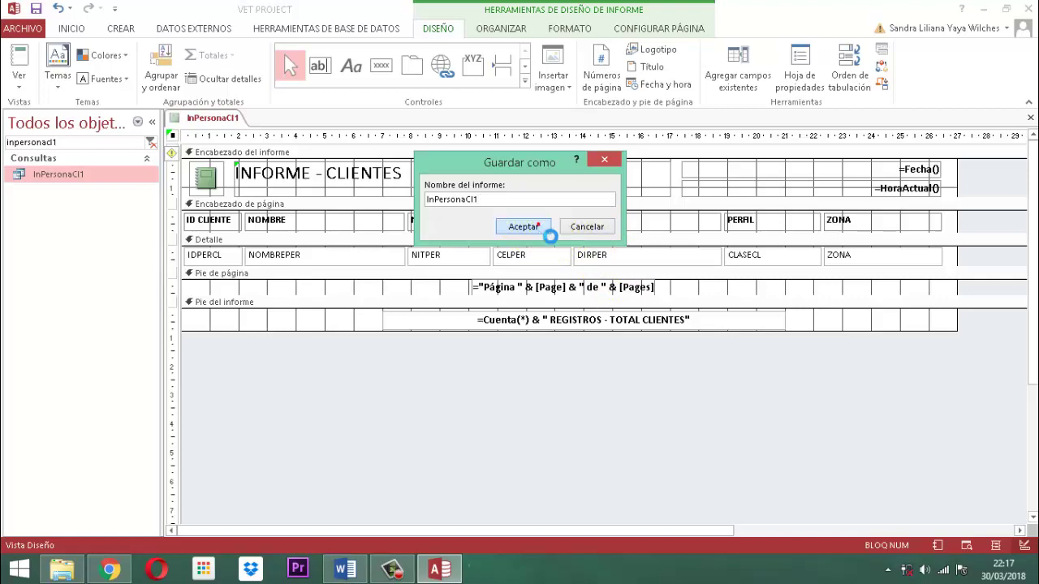
Replace the report's Título with MODULO PERSONAS in the Formato properties
{"action": "left_click", "coordinate": [784, 68]}
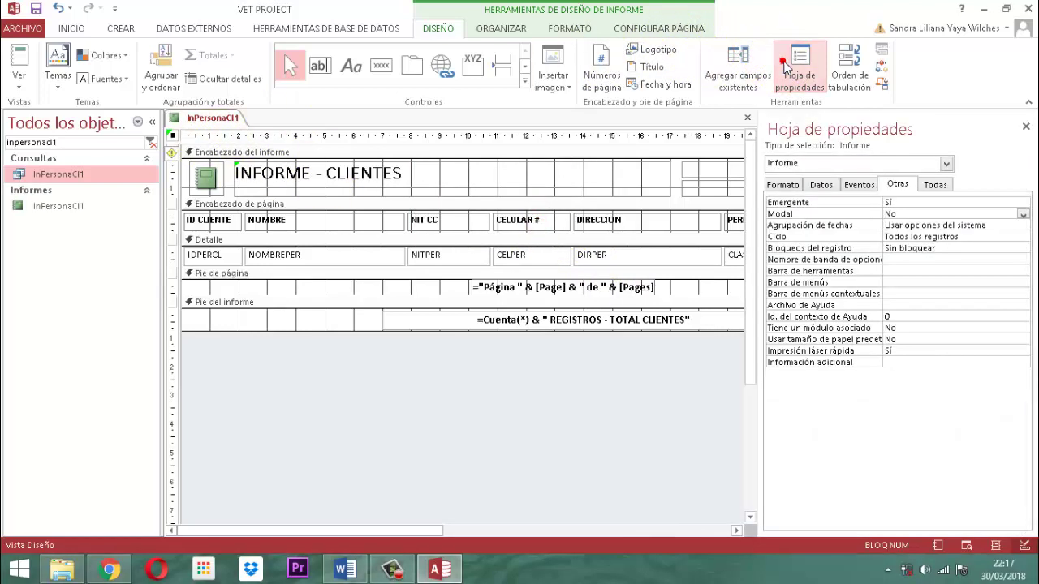
{"action": "left_click", "coordinate": [783, 185]}
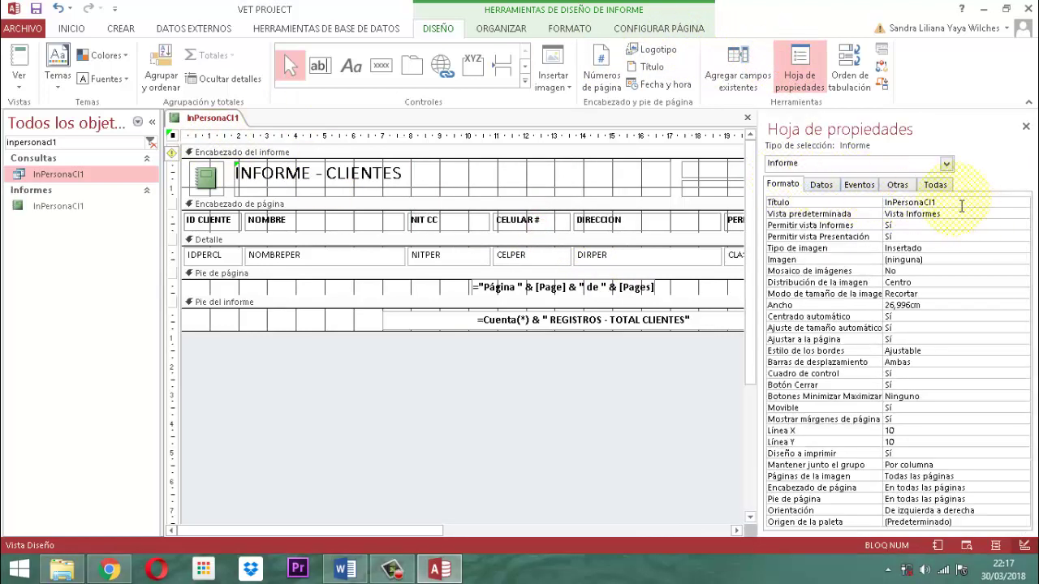
{"action": "double_click", "coordinate": [951, 201]}
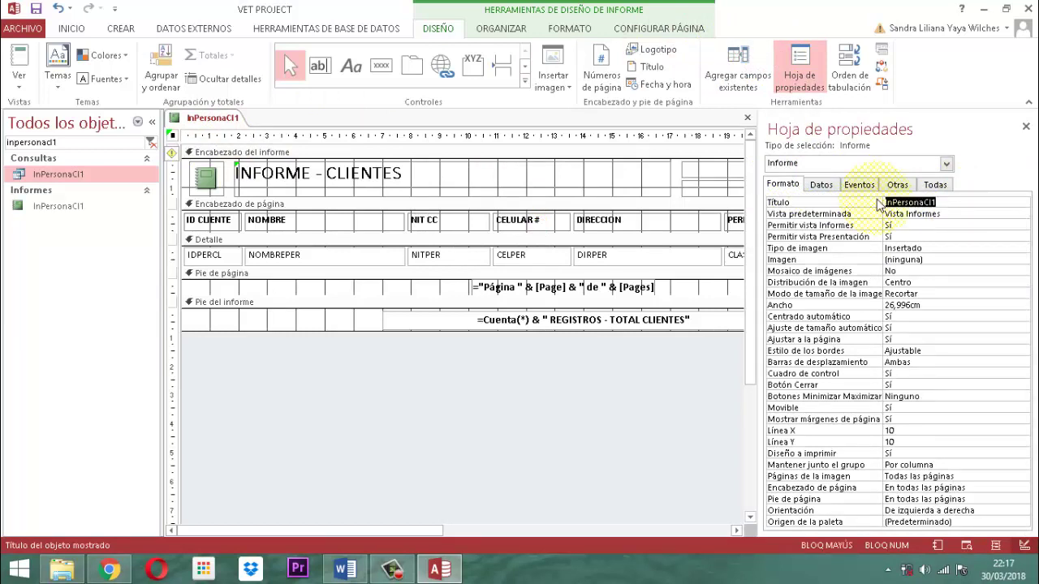
{"action": "type", "text": "MODULO PERSONAS"}
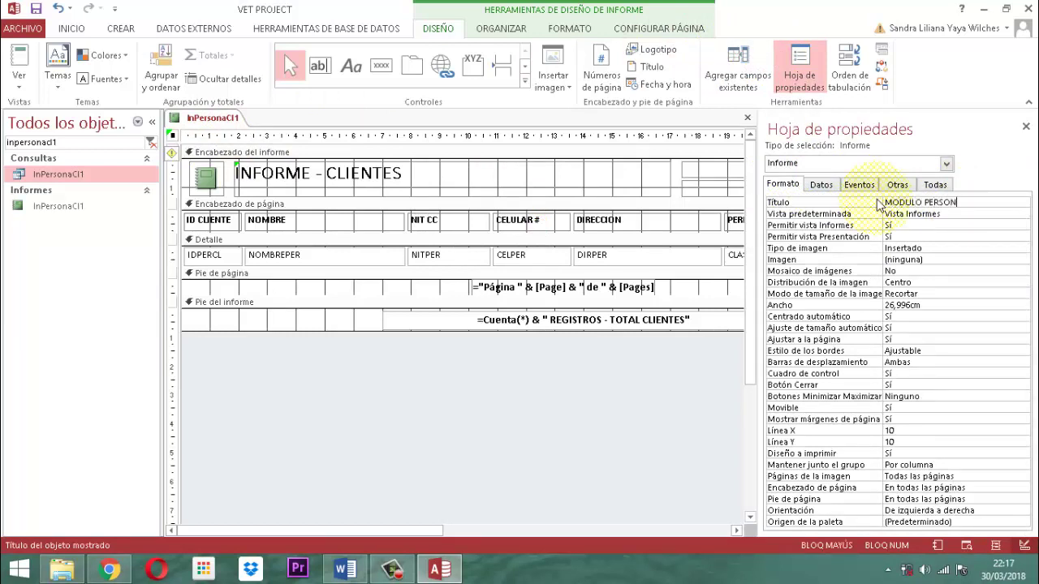
{"action": "left_click", "coordinate": [1026, 127]}
Save the InPersonaCl1 report again and close it
{"action": "right_click", "coordinate": [217, 118]}
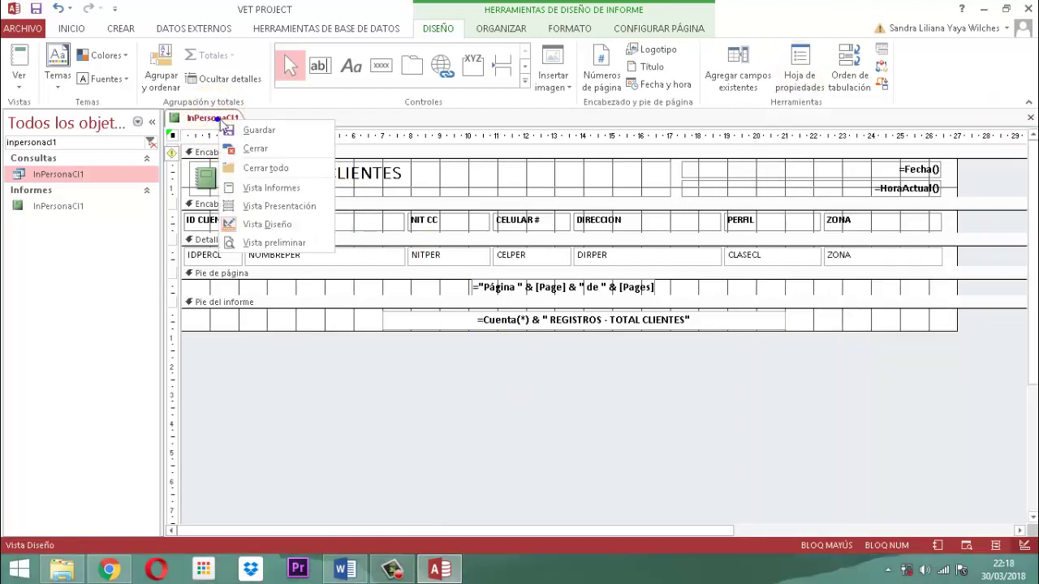
{"action": "left_click", "coordinate": [258, 132]}
{"action": "right_click", "coordinate": [213, 119]}
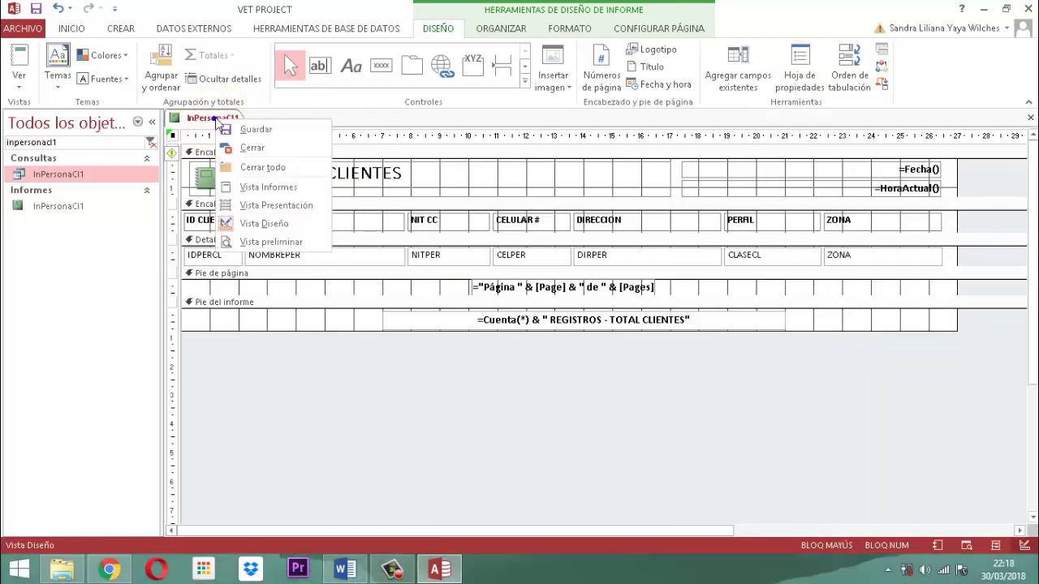
{"action": "left_click", "coordinate": [249, 150]}
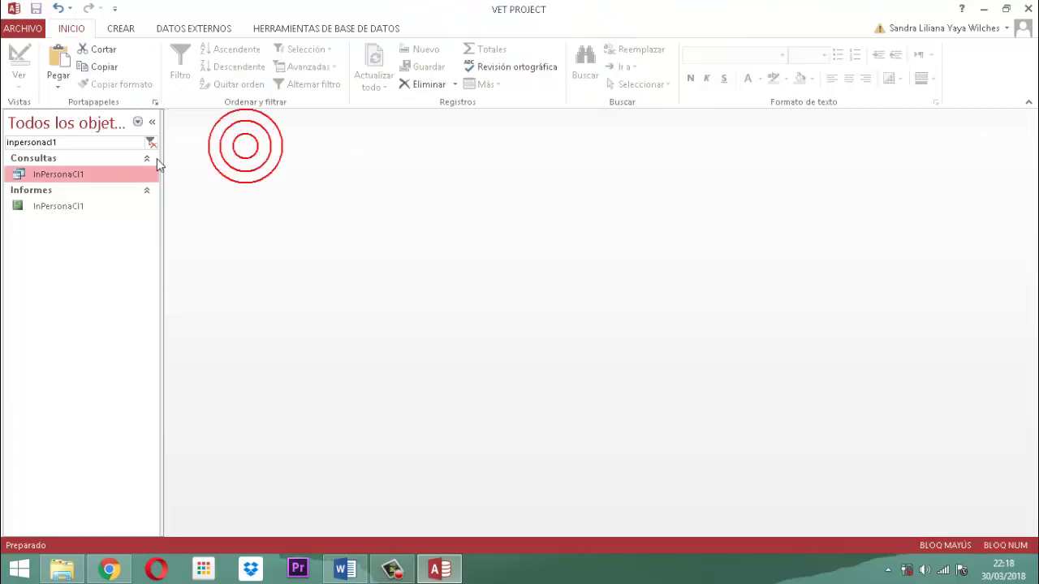
Search the navigation pane for FmMenuPersonasLt and open it in design view
{"action": "left_click_drag", "start_coordinate": [81, 142], "coordinate": [4, 144]}
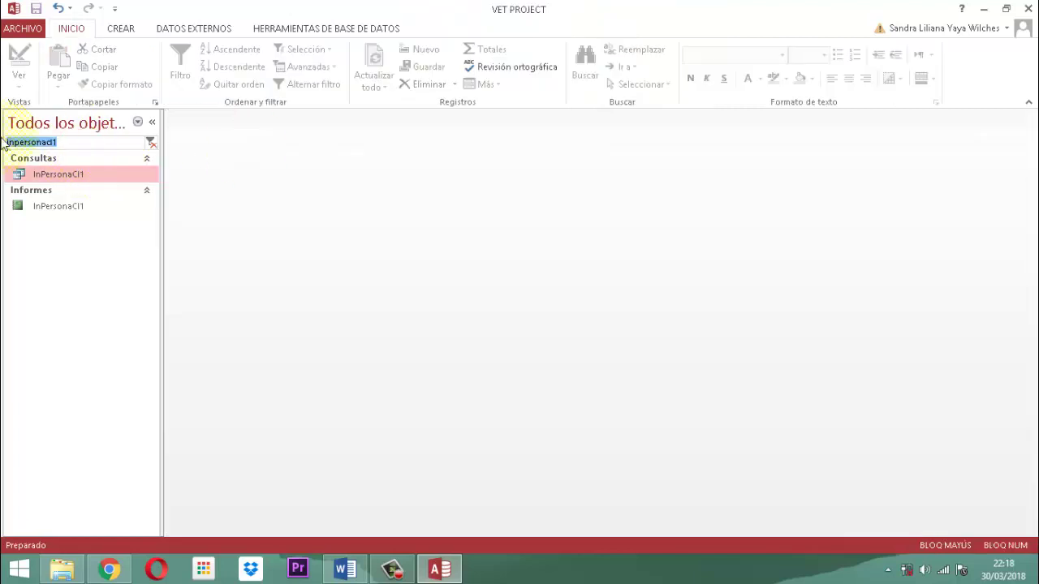
{"action": "type", "text": "fM"}
{"action": "key", "text": "BackSpace"}
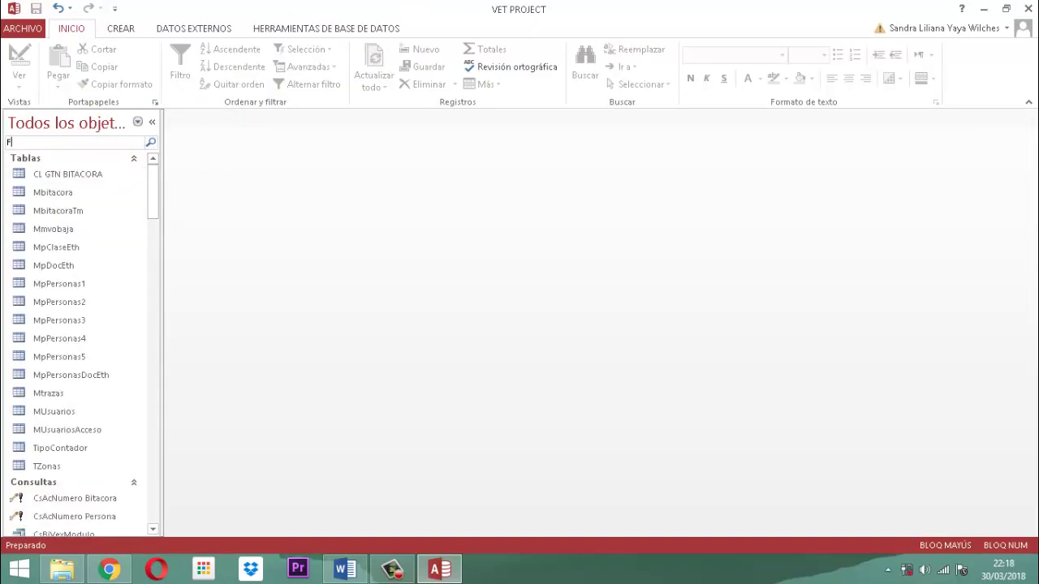
{"action": "type", "text": "Fm"}
{"action": "key", "text": "Caps_Lock"}
{"action": "type", "text": "MenuPe"}
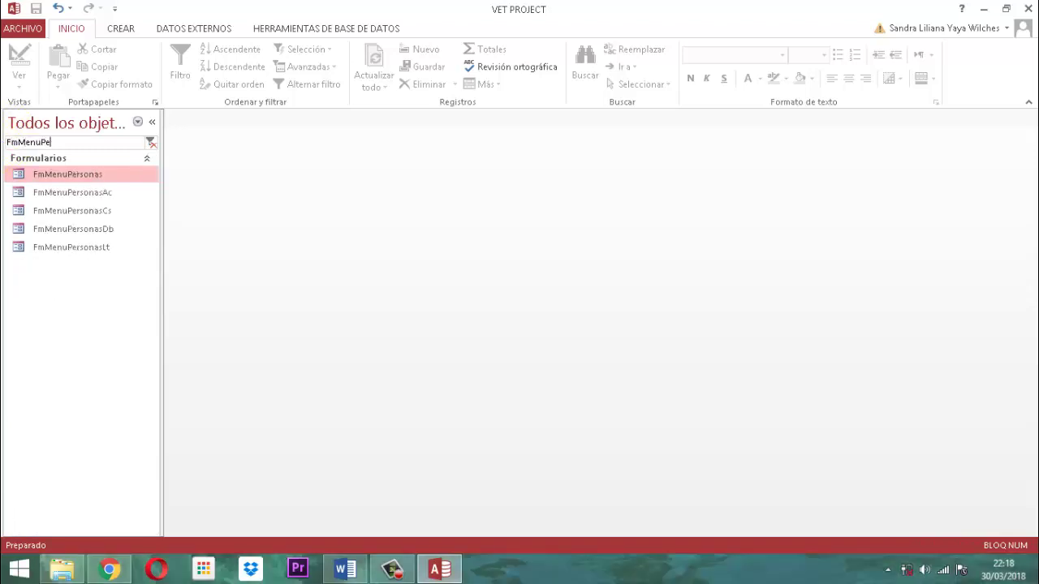
{"action": "type", "text": "rsonasLt"}
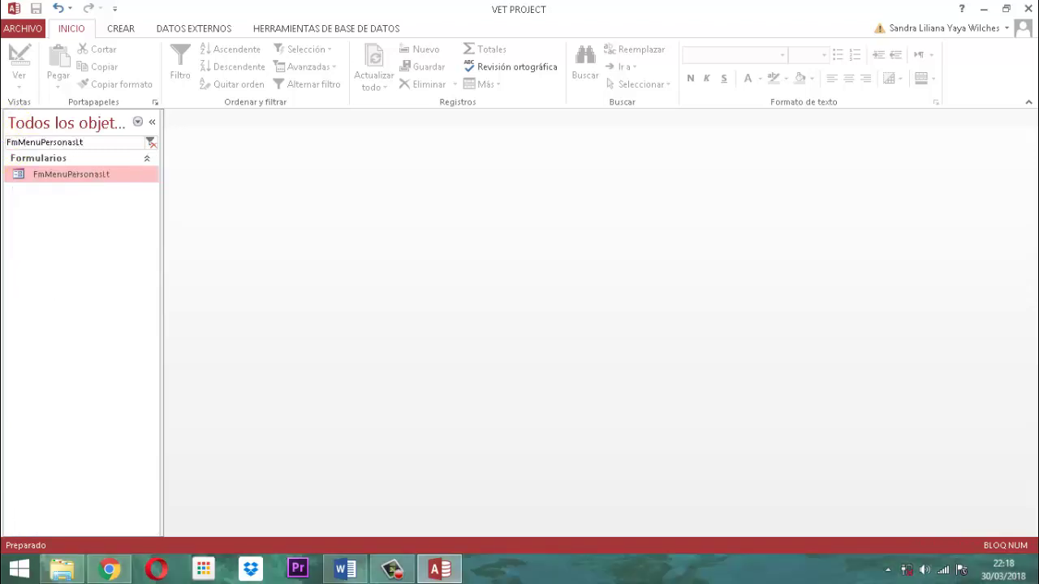
{"action": "right_click", "coordinate": [94, 174]}
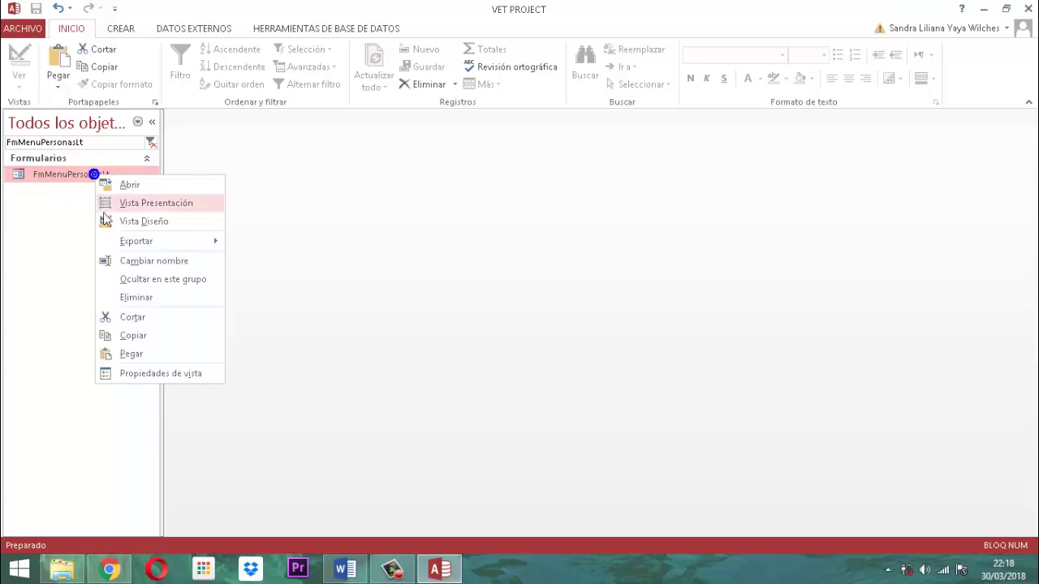
{"action": "left_click", "coordinate": [154, 221]}
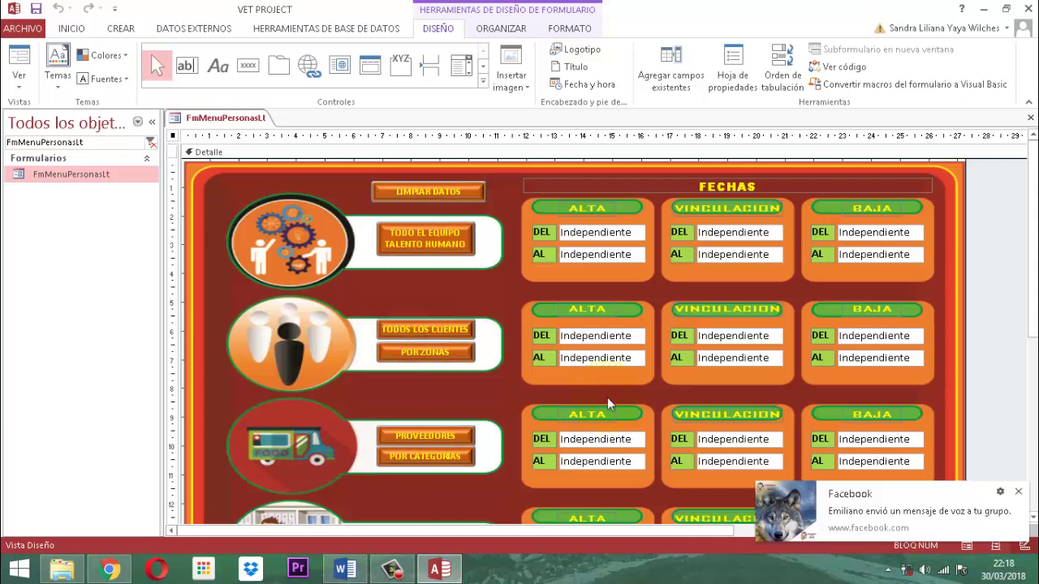
Start a Generador de código procedure for the TODOS LOS CLIENTES button's Al hacer clic event
{"action": "left_click", "coordinate": [1018, 492]}
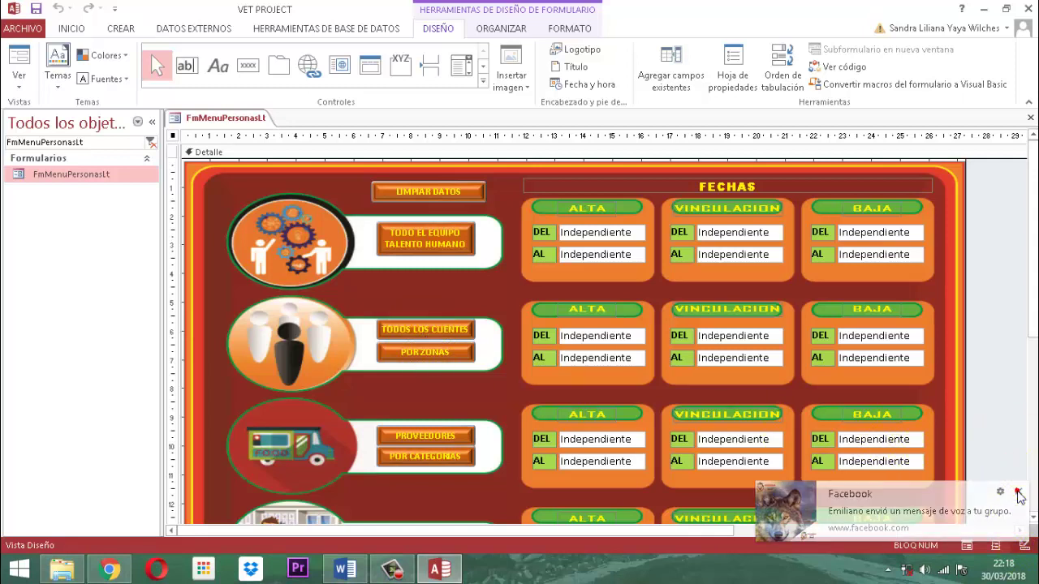
{"action": "left_click", "coordinate": [425, 331]}
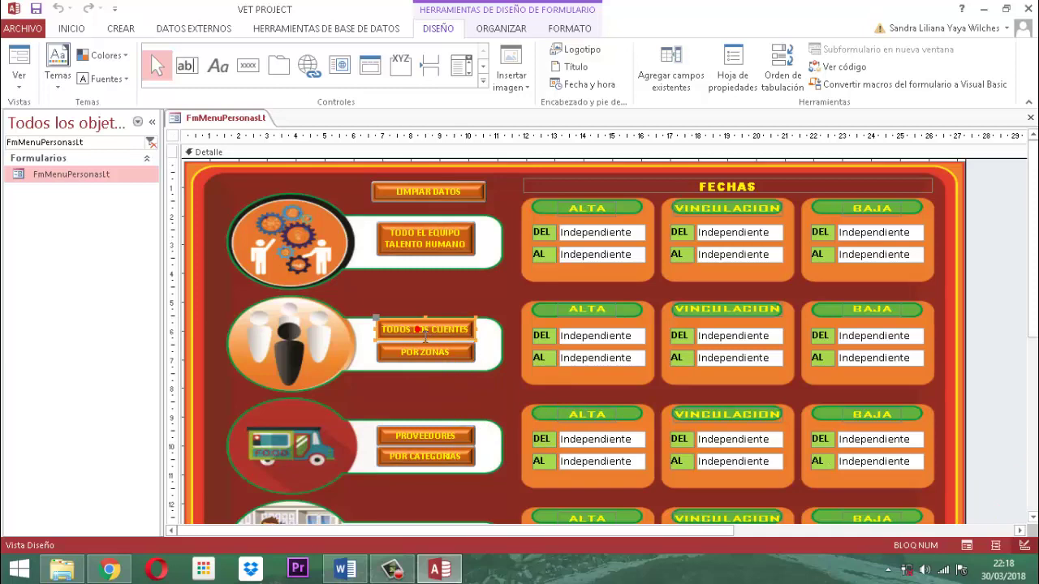
{"action": "left_click", "coordinate": [733, 55]}
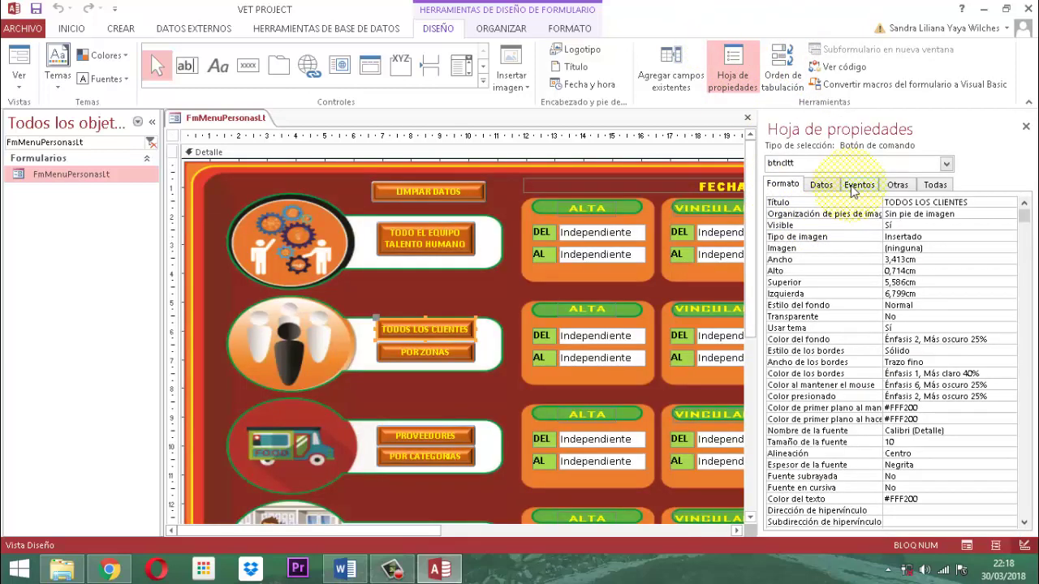
{"action": "left_click", "coordinate": [857, 185]}
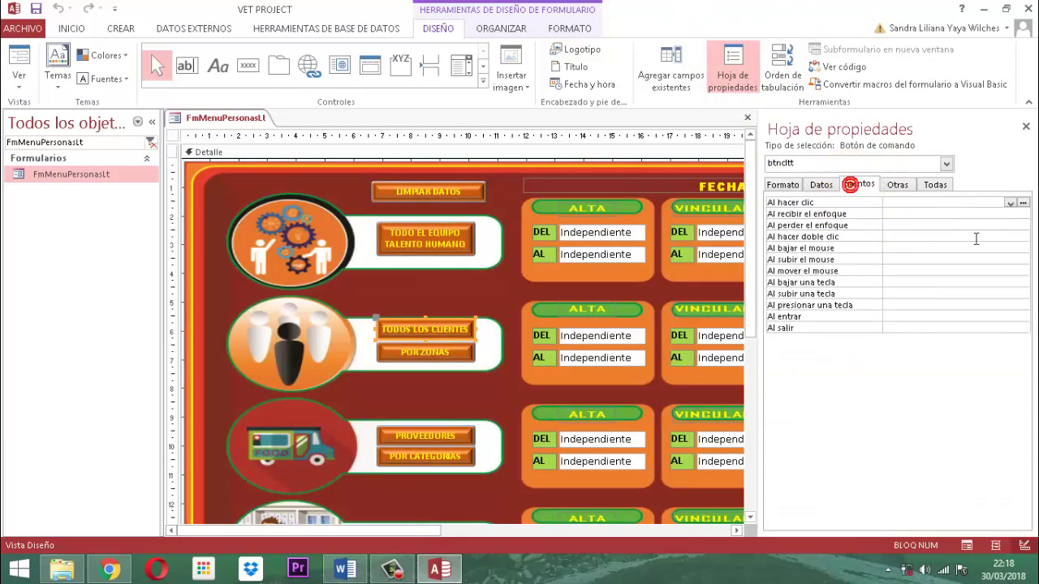
{"action": "left_click", "coordinate": [1024, 204]}
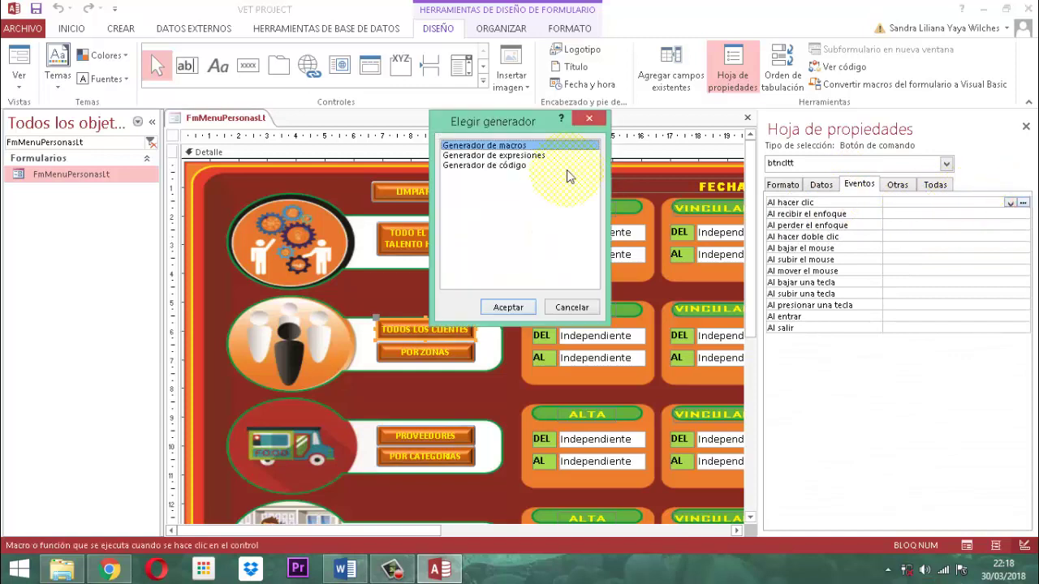
{"action": "left_click", "coordinate": [497, 166]}
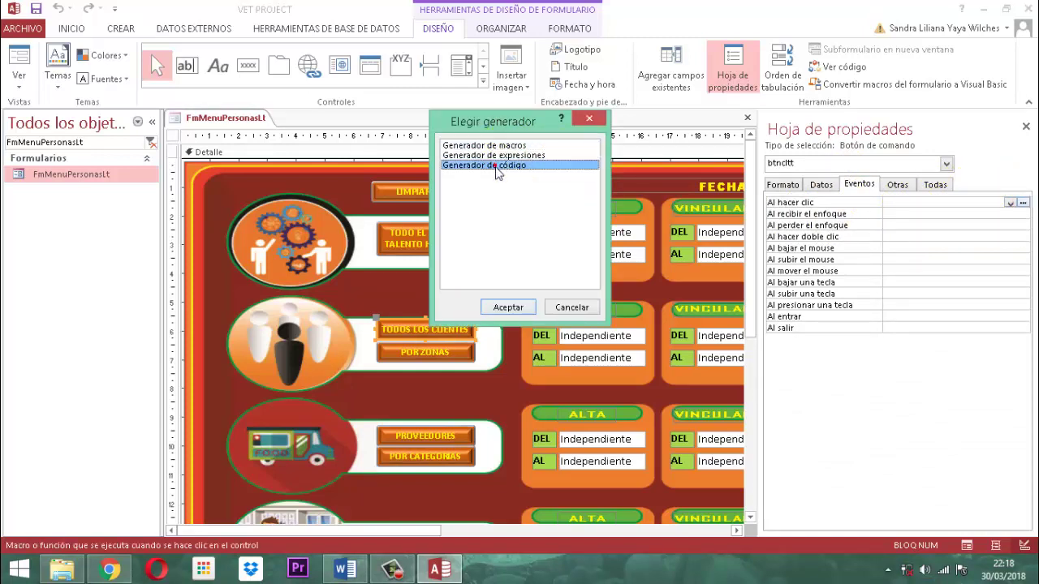
{"action": "left_click", "coordinate": [507, 307]}
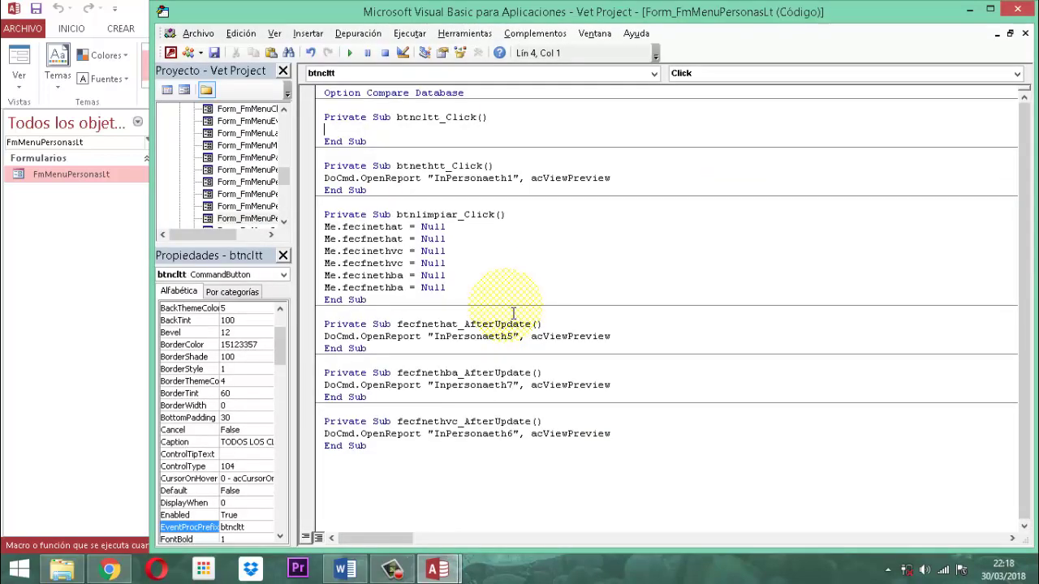
Write DoCmd.OpenReport "InPersonaCl1", acViewPreview in btncltt_Click and close the VBA editor
{"action": "type", "text": "Docmd.openr"}
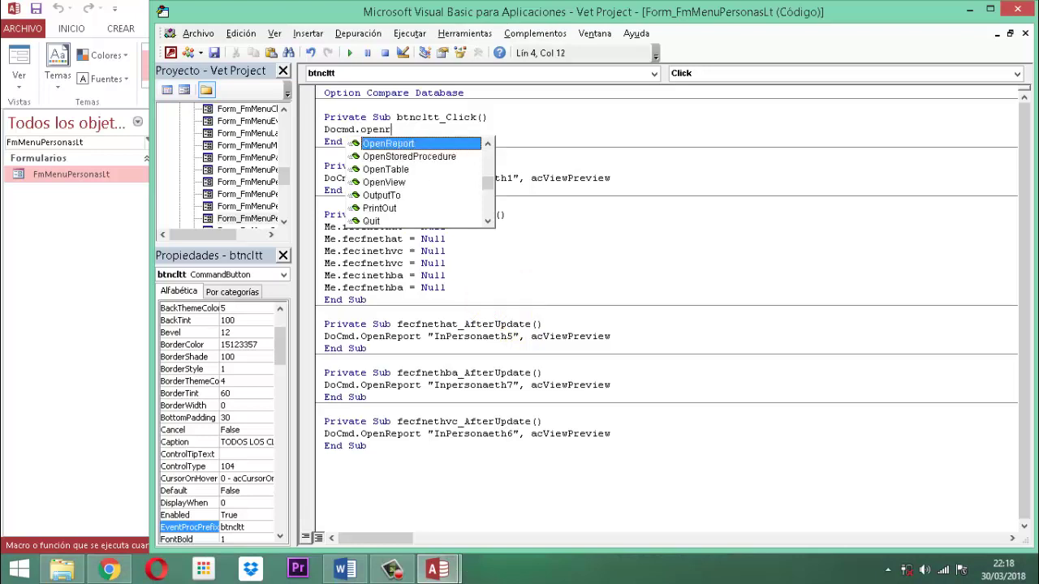
{"action": "key", "text": "Escape"}
{"action": "type", "text": "eport \""}
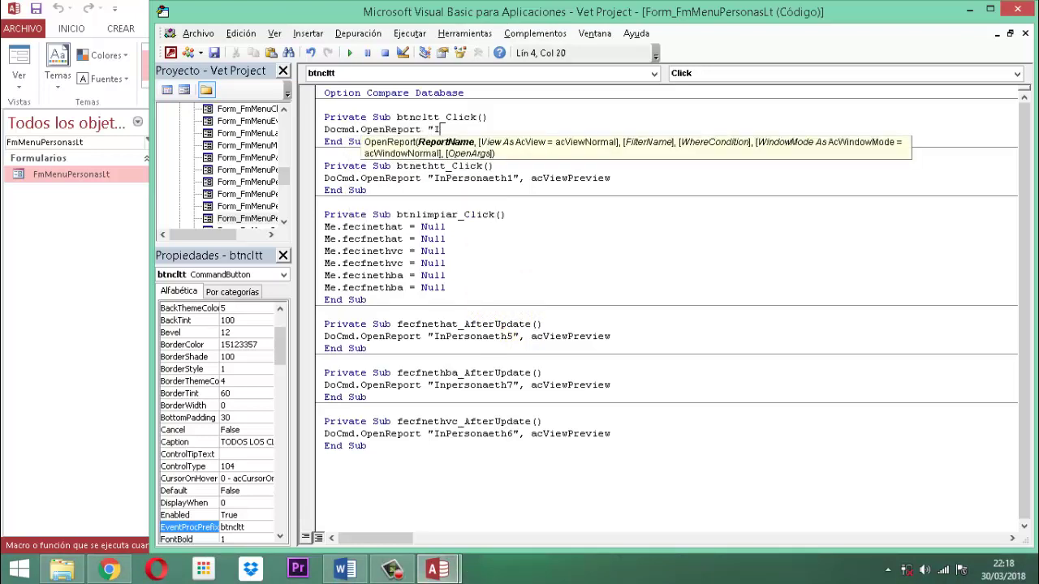
{"action": "type", "text": "InPersonaCl1\""}
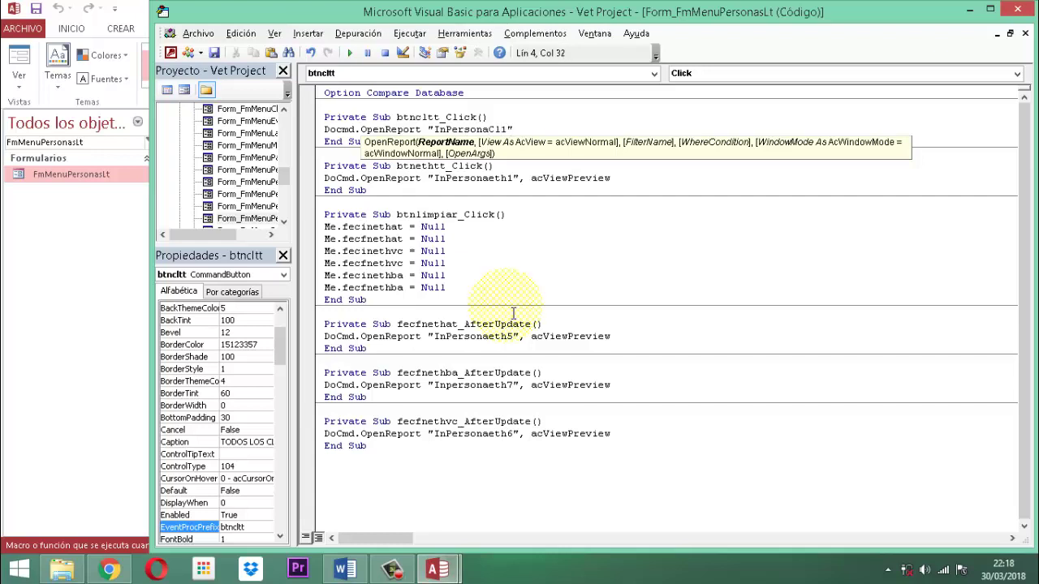
{"action": "type", "text": ","}
{"action": "key", "text": "Down"}
{"action": "key", "text": "Down"}
{"action": "key", "text": "Down"}
{"action": "key", "text": "Down"}
{"action": "key", "text": "Down"}
{"action": "key", "text": "Down"}
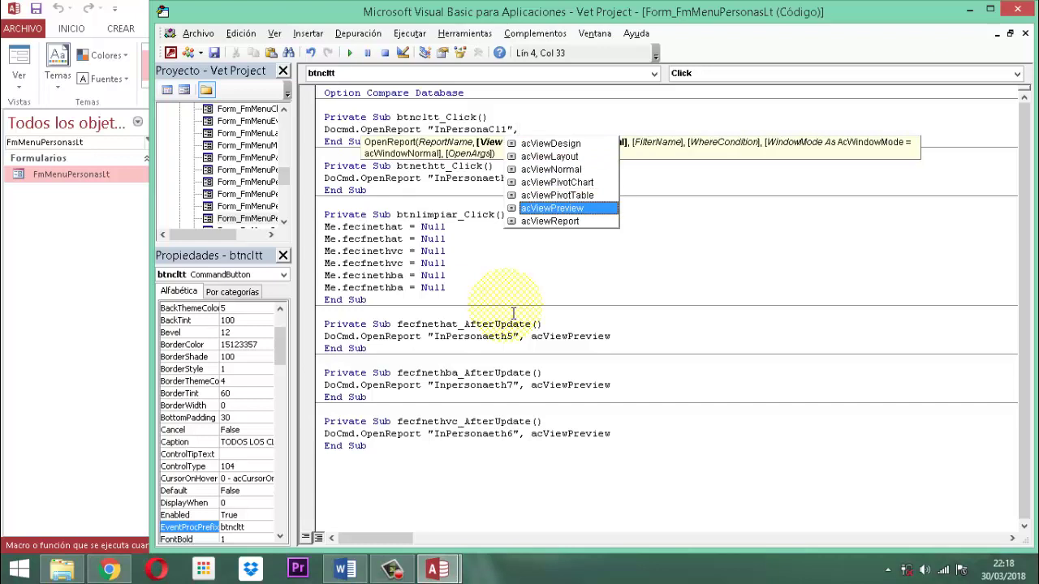
{"action": "type", "text": "acViewPreview"}
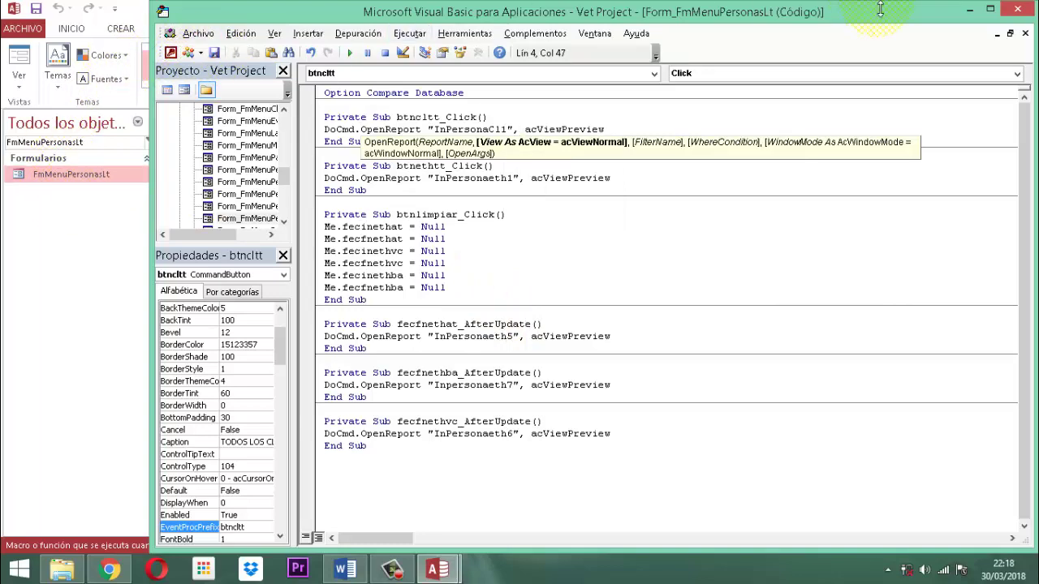
{"action": "left_click", "coordinate": [1016, 9]}
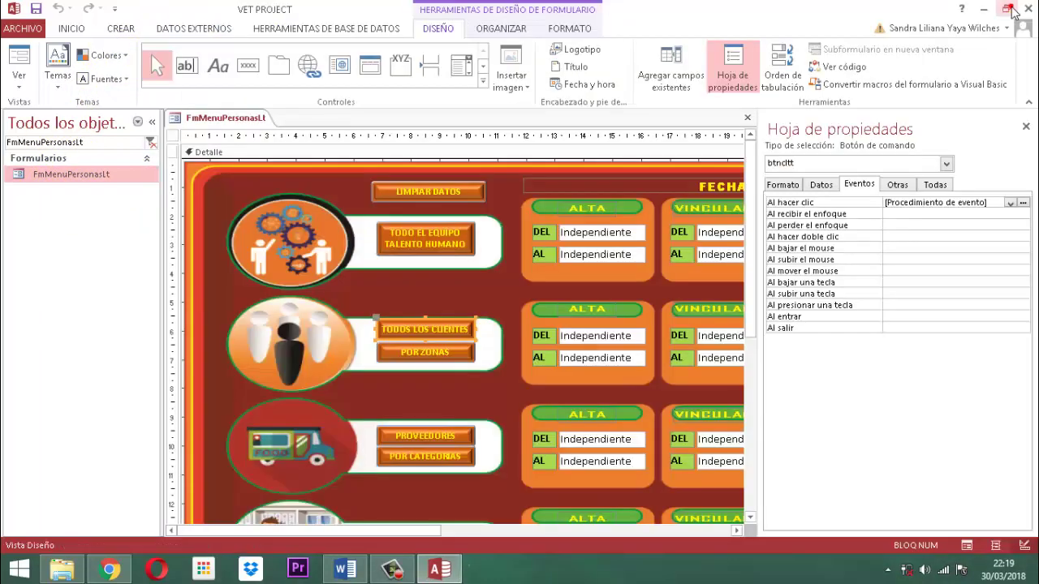
Close the FmMenuPersonasLt form, then quit Access, answering Sí to the clipboard prompt
{"action": "left_click", "coordinate": [1026, 125]}
{"action": "right_click", "coordinate": [207, 116]}
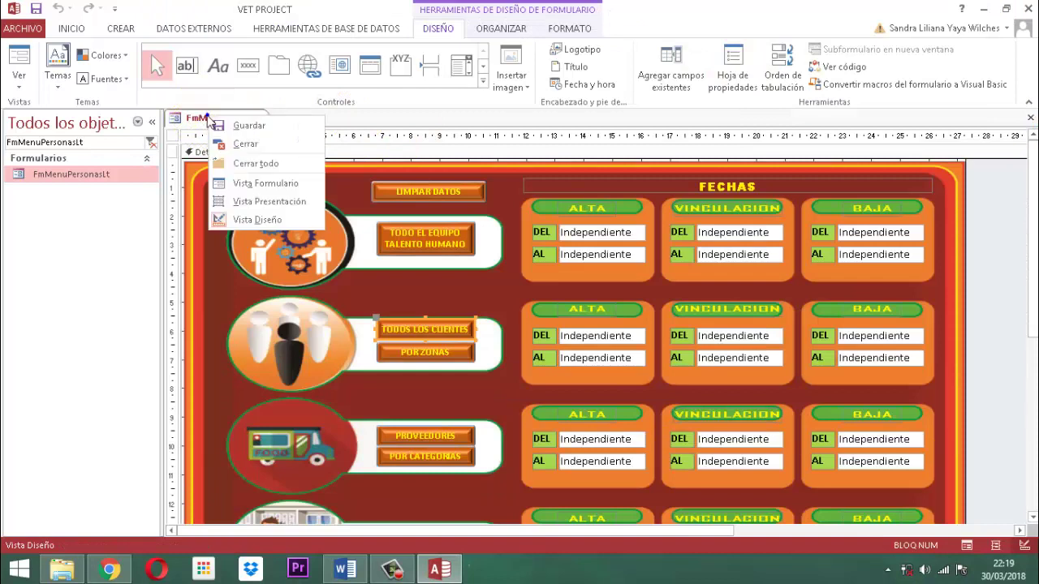
{"action": "right_click", "coordinate": [221, 113]}
{"action": "right_click", "coordinate": [225, 111]}
{"action": "left_click", "coordinate": [261, 141]}
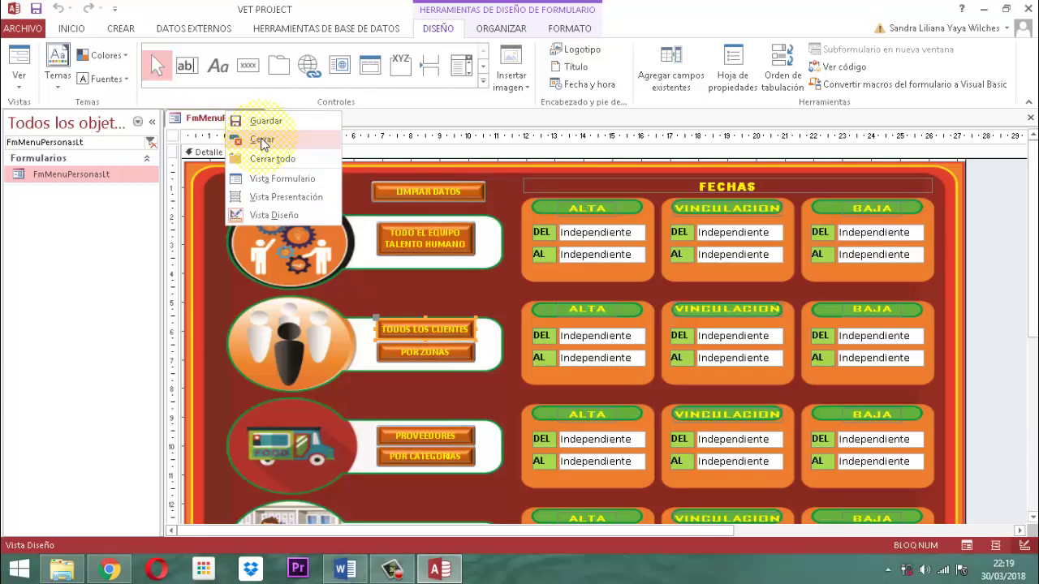
{"action": "left_click", "coordinate": [262, 141]}
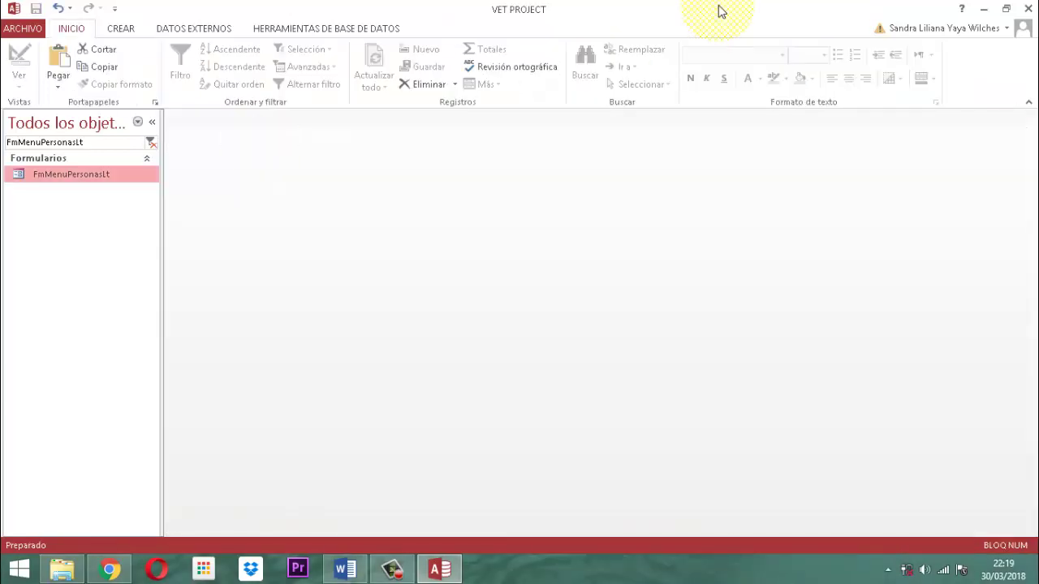
{"action": "left_click", "coordinate": [1027, 9]}
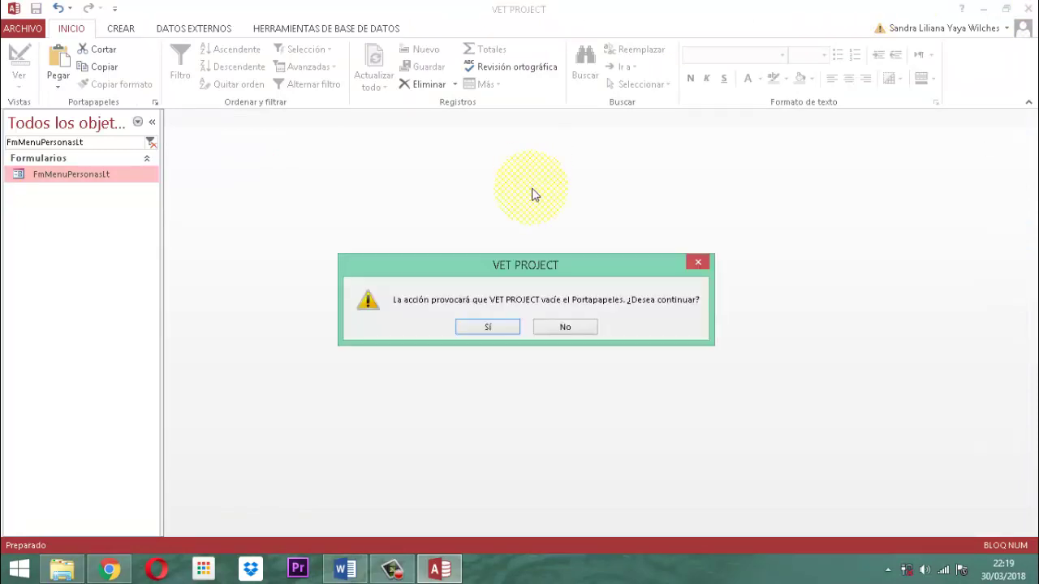
{"action": "left_click", "coordinate": [488, 326]}
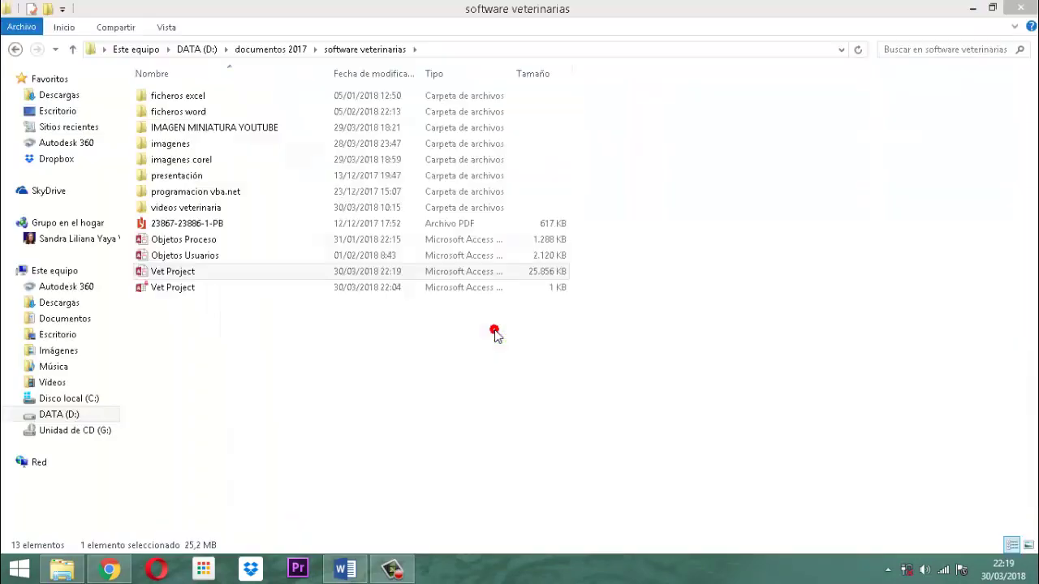
Open Vet Project and log in as a user with the account password
{"action": "double_click", "coordinate": [172, 282]}
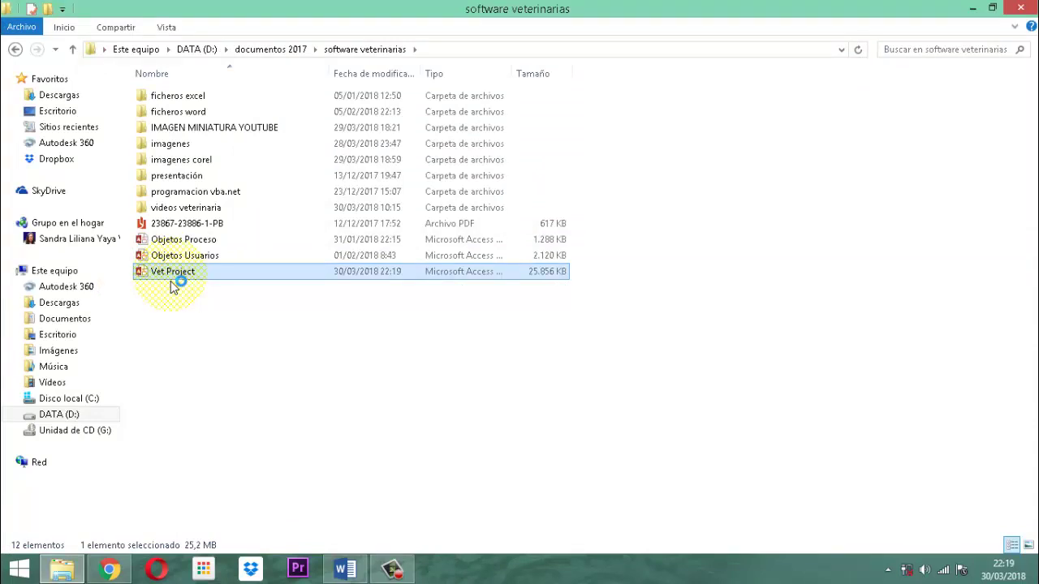
{"action": "double_click", "coordinate": [172, 274]}
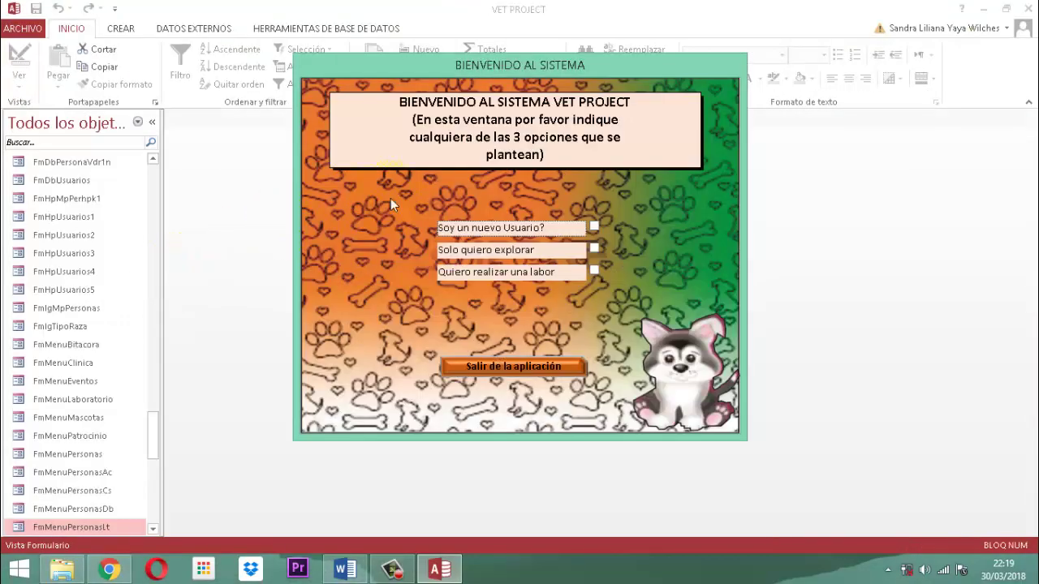
{"action": "left_click", "coordinate": [594, 269]}
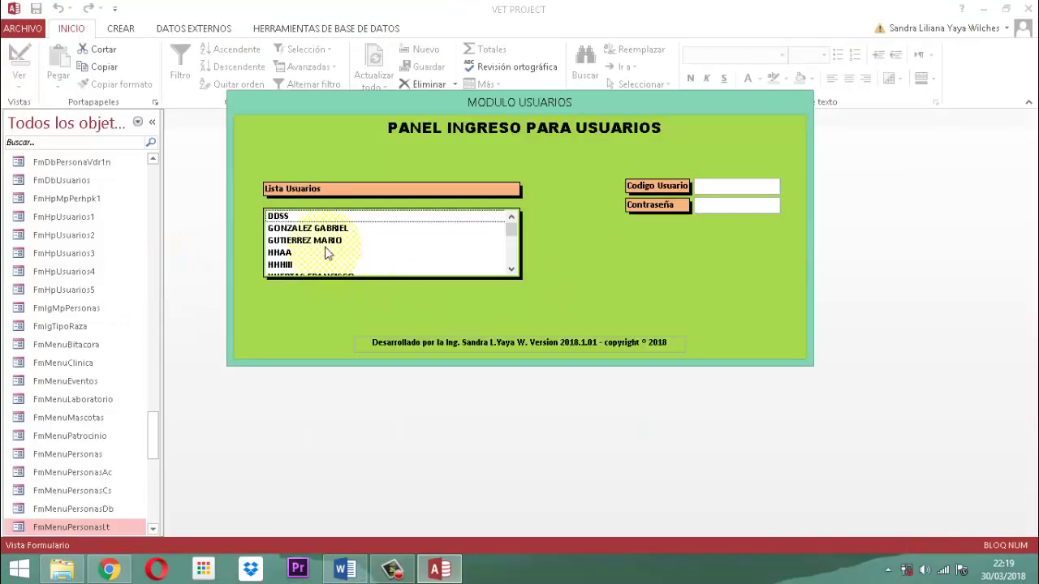
{"action": "scroll", "coordinate": [339, 268], "scroll_direction": "down", "scroll_amount": 2}
{"action": "left_click", "coordinate": [335, 241]}
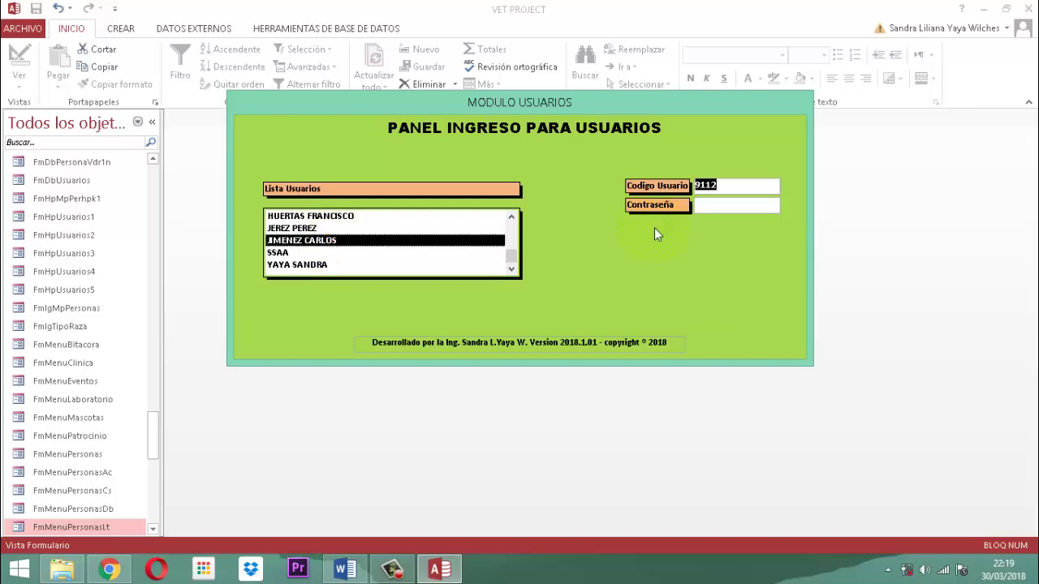
{"action": "type", "text": "123"}
{"action": "key", "text": "Return"}
{"action": "key", "text": "Return"}
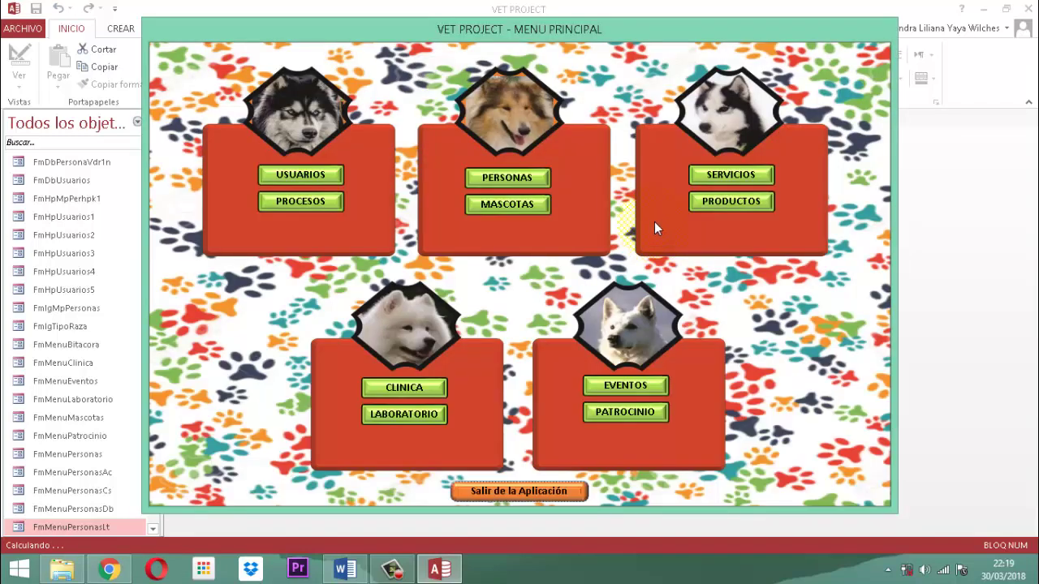
Run PERSONAS > LISTAR > TODOS LOS CLIENTES to preview the INFORME - CLIENTES report
{"action": "left_click", "coordinate": [507, 175]}
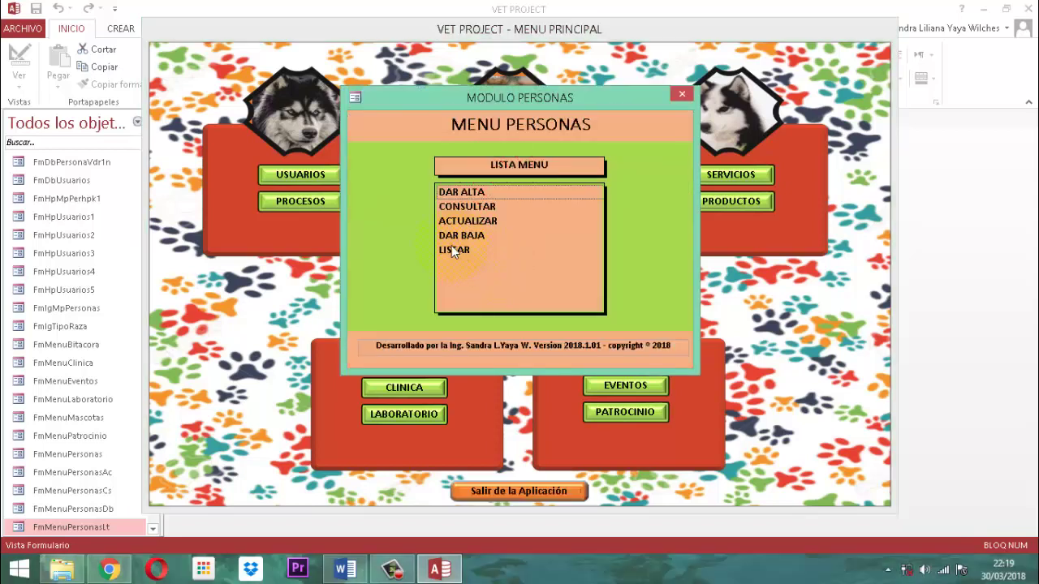
{"action": "left_click", "coordinate": [451, 249]}
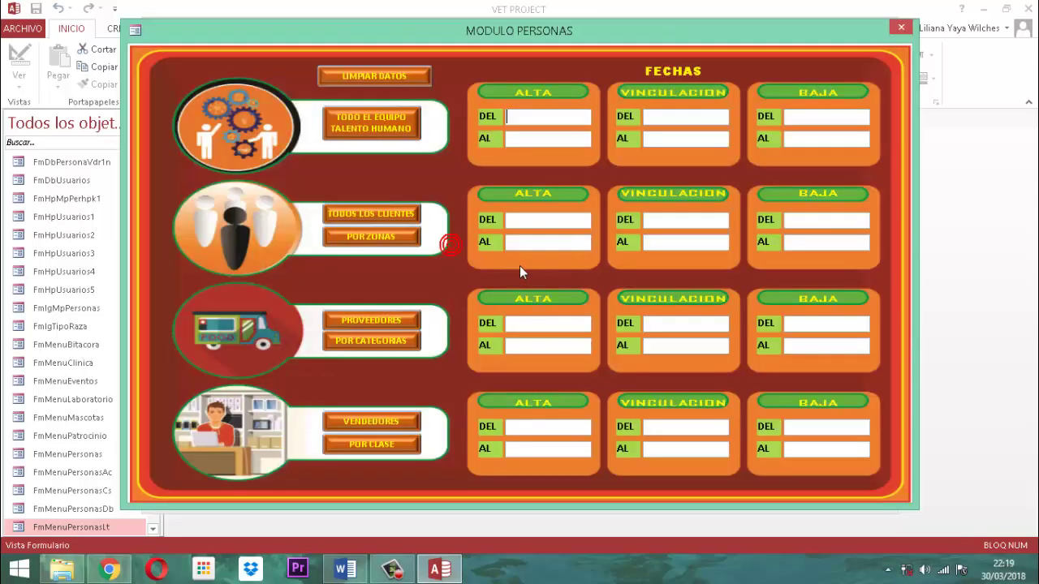
{"action": "left_click", "coordinate": [363, 216]}
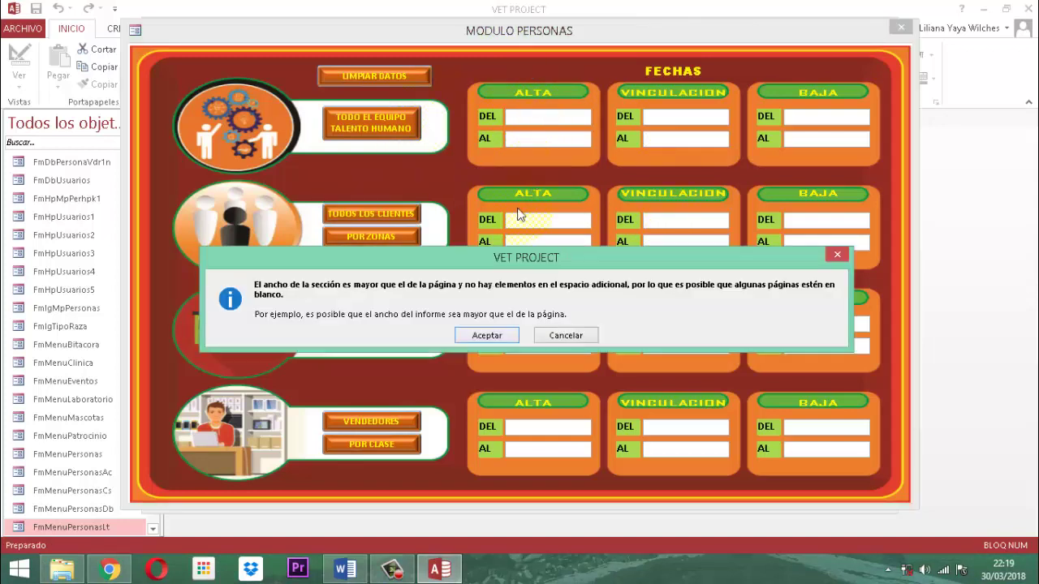
{"action": "left_click", "coordinate": [485, 336]}
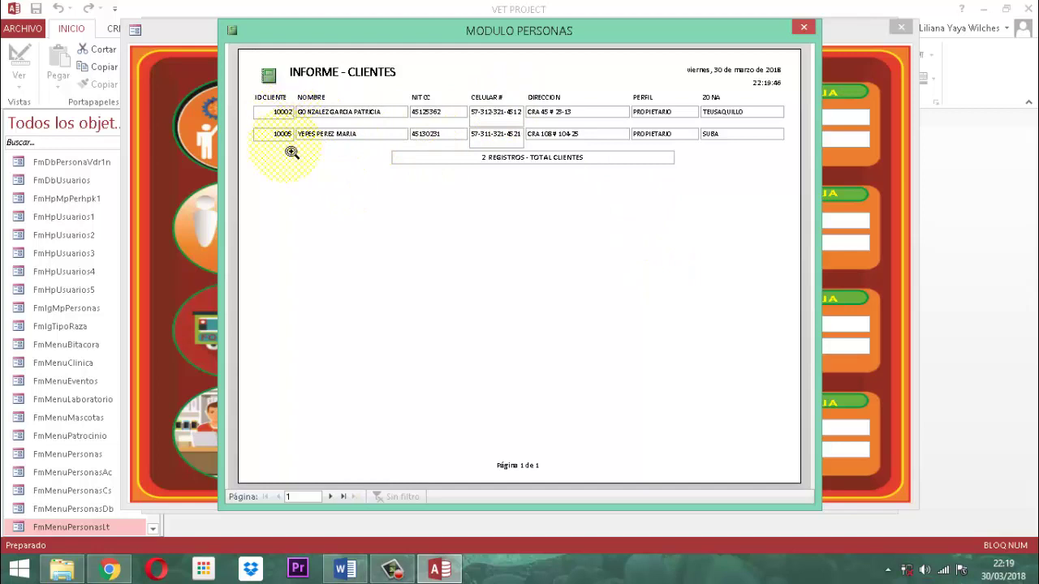
{"action": "right_click", "coordinate": [496, 30]}
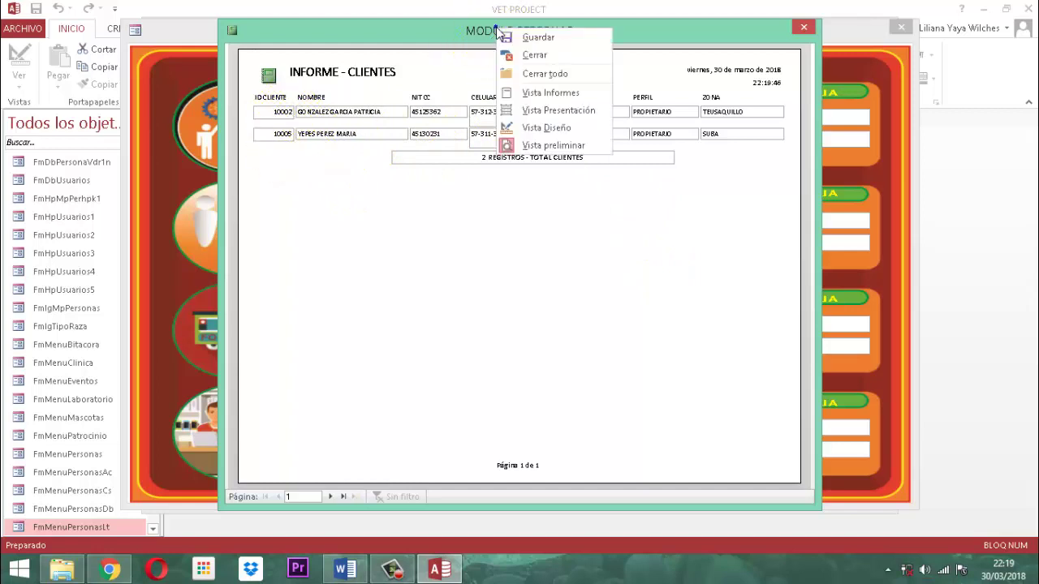
Switch the report to design view and close the Modulo Personas, Menu Personas and main menu forms
{"action": "left_click", "coordinate": [546, 127]}
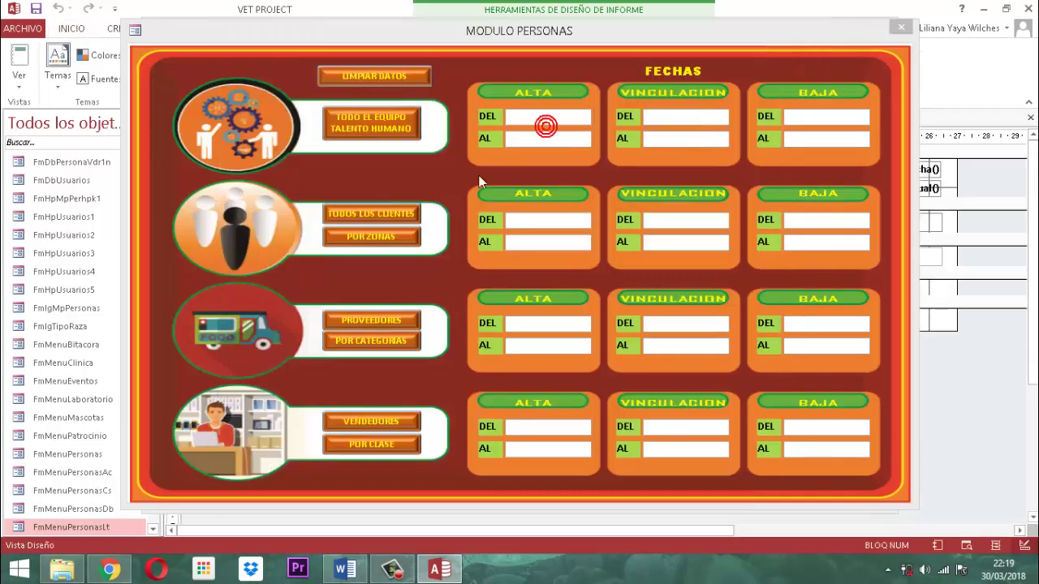
{"action": "left_click", "coordinate": [901, 27]}
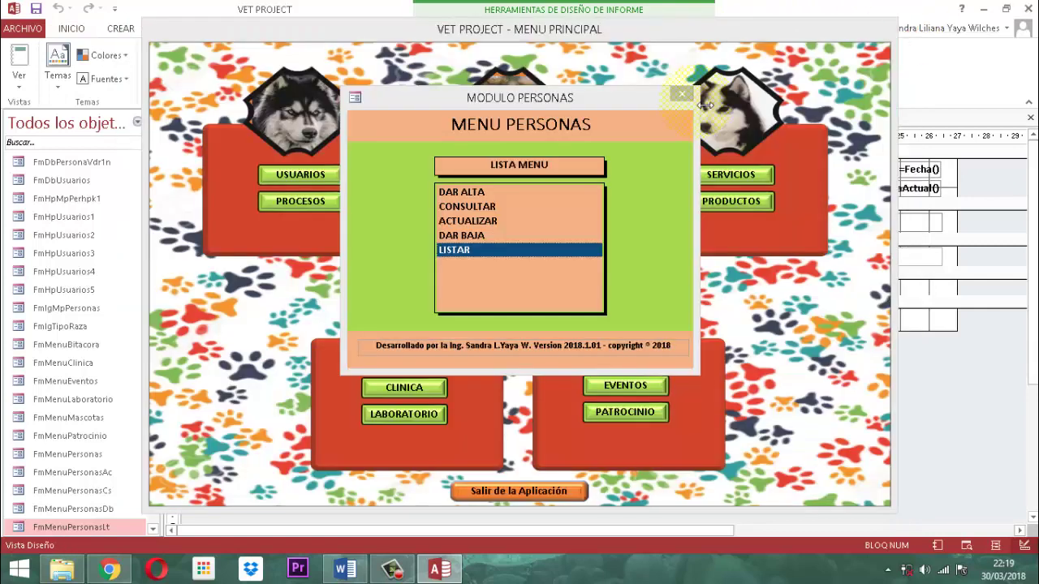
{"action": "left_click", "coordinate": [682, 95]}
{"action": "right_click", "coordinate": [671, 26]}
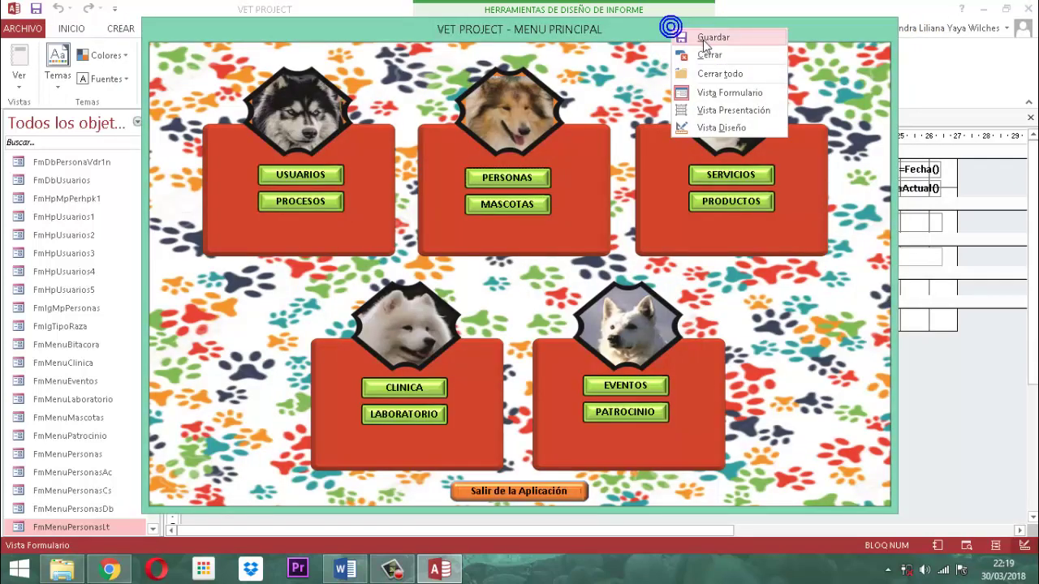
{"action": "left_click", "coordinate": [708, 55]}
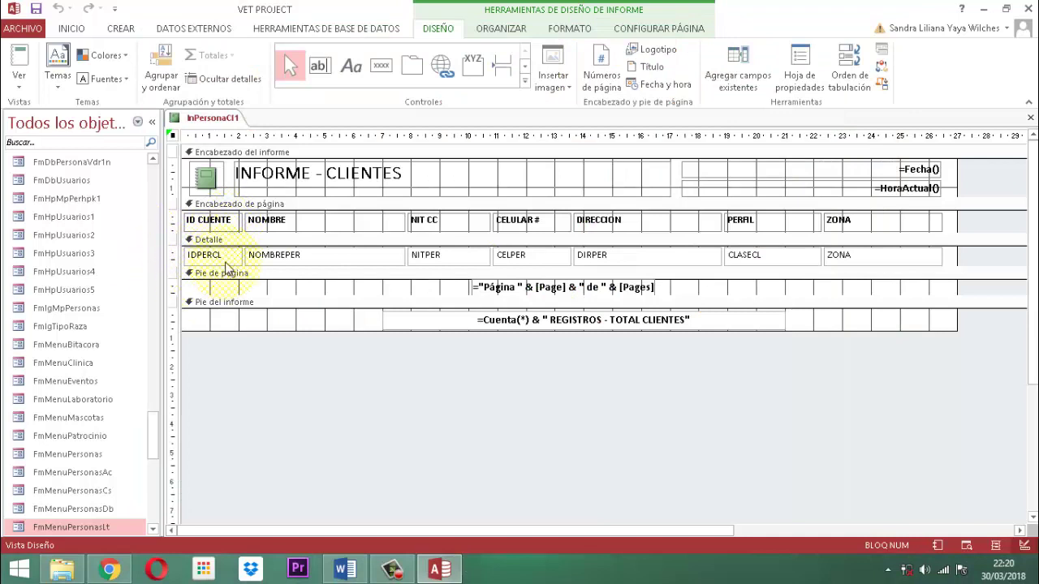
Narrow the ID CLIENTE heading and IDPERCL field together
{"action": "left_click", "coordinate": [224, 220]}
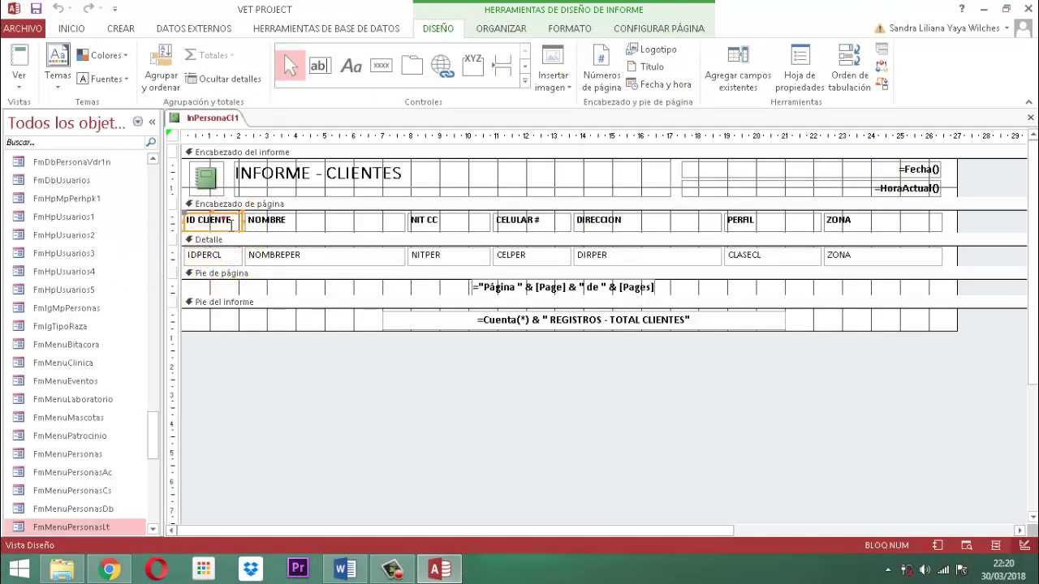
{"action": "left_click", "coordinate": [224, 255], "text": "shift"}
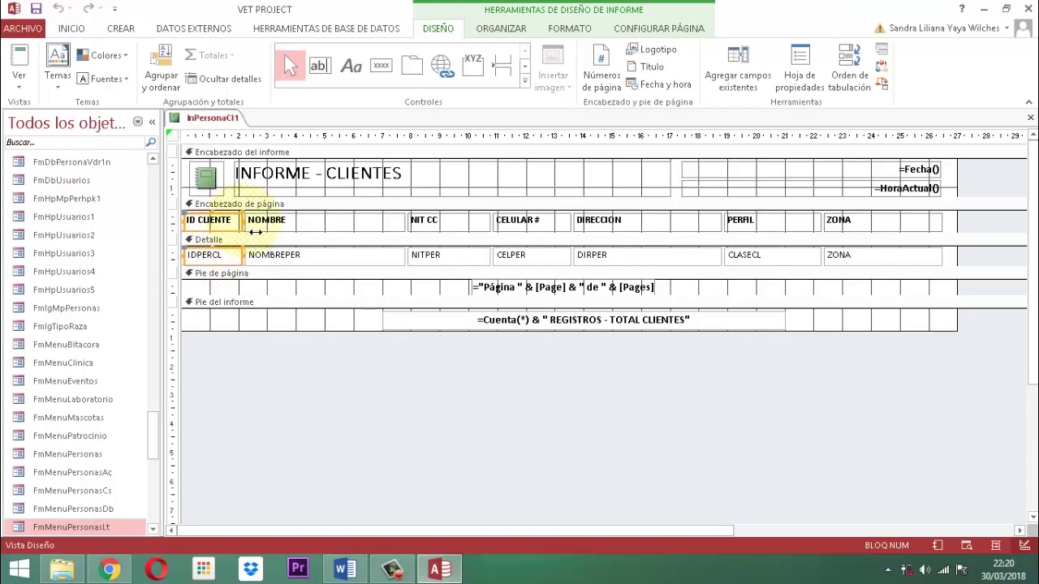
{"action": "left_click_drag", "start_coordinate": [254, 231], "coordinate": [250, 231]}
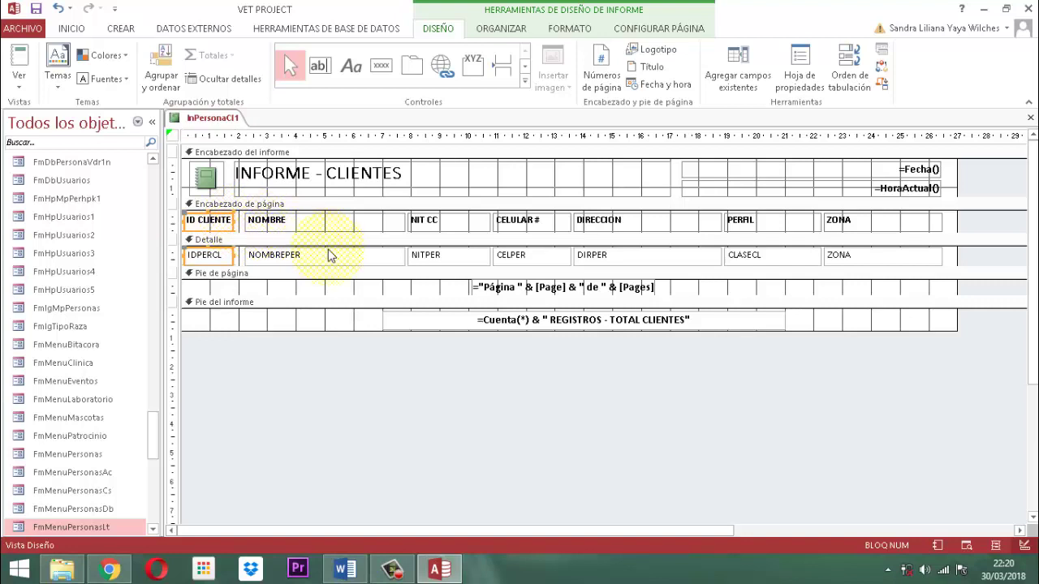
Shift the NOMBRE through ZONA headings and detail fields left to close the gap
{"action": "left_click", "coordinate": [328, 221]}
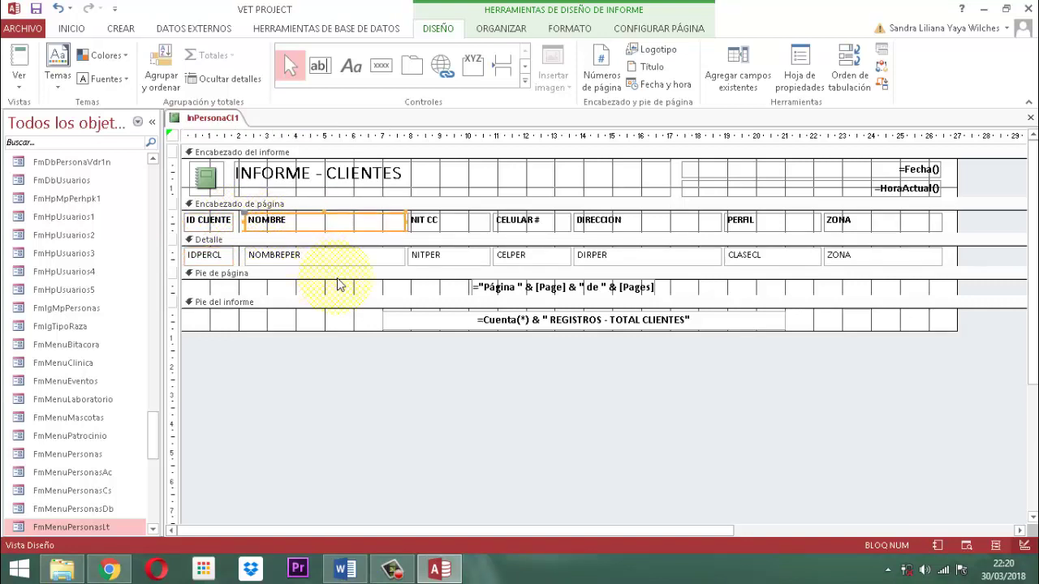
{"action": "left_click", "coordinate": [369, 255], "text": "shift"}
{"action": "left_click", "coordinate": [453, 225], "text": "shift"}
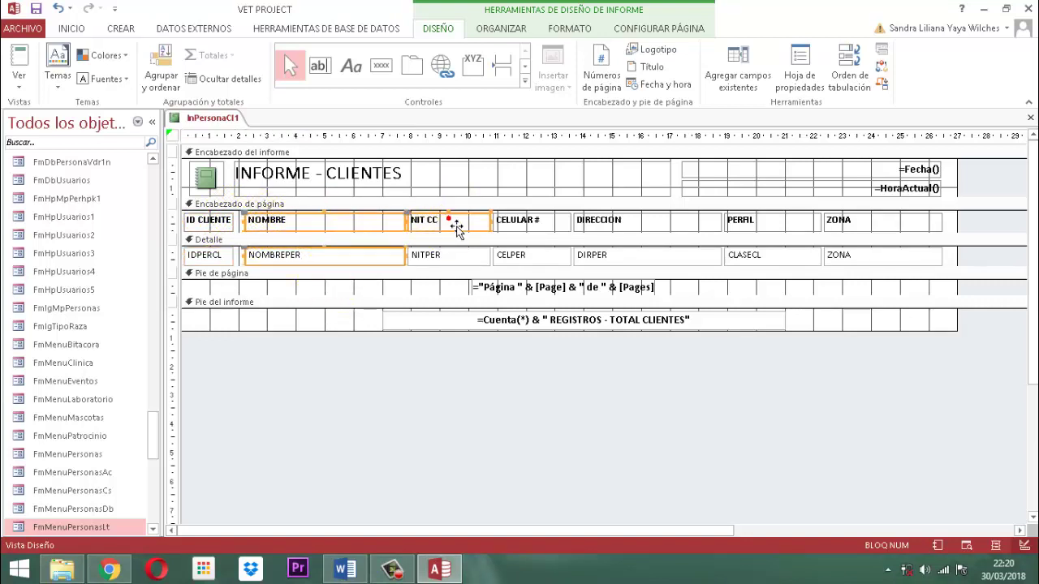
{"action": "left_click", "coordinate": [454, 255], "text": "shift"}
{"action": "left_click", "coordinate": [538, 220], "text": "shift"}
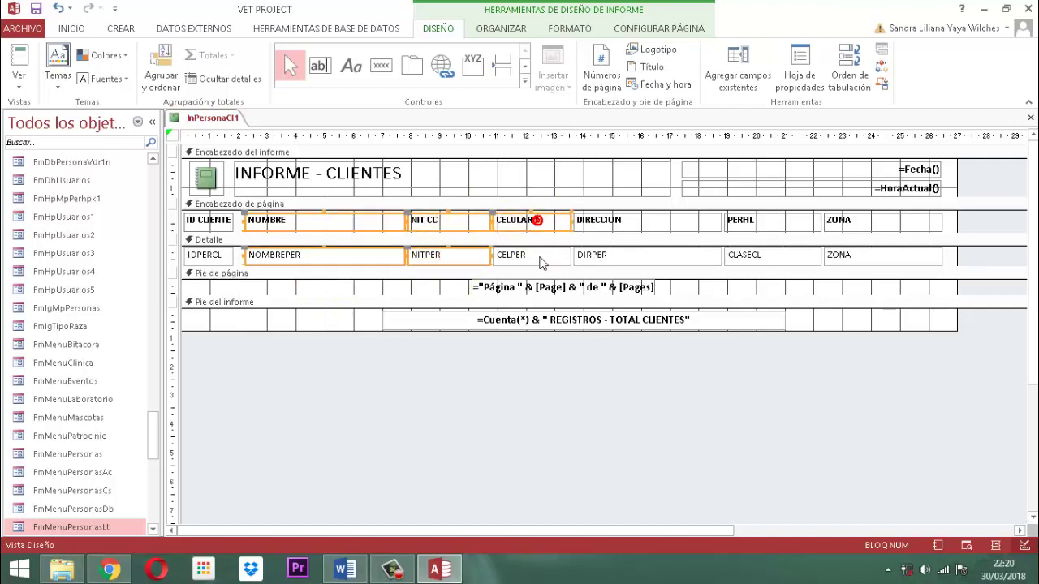
{"action": "left_click", "coordinate": [542, 258], "text": "shift"}
{"action": "left_click", "coordinate": [615, 224], "text": "shift"}
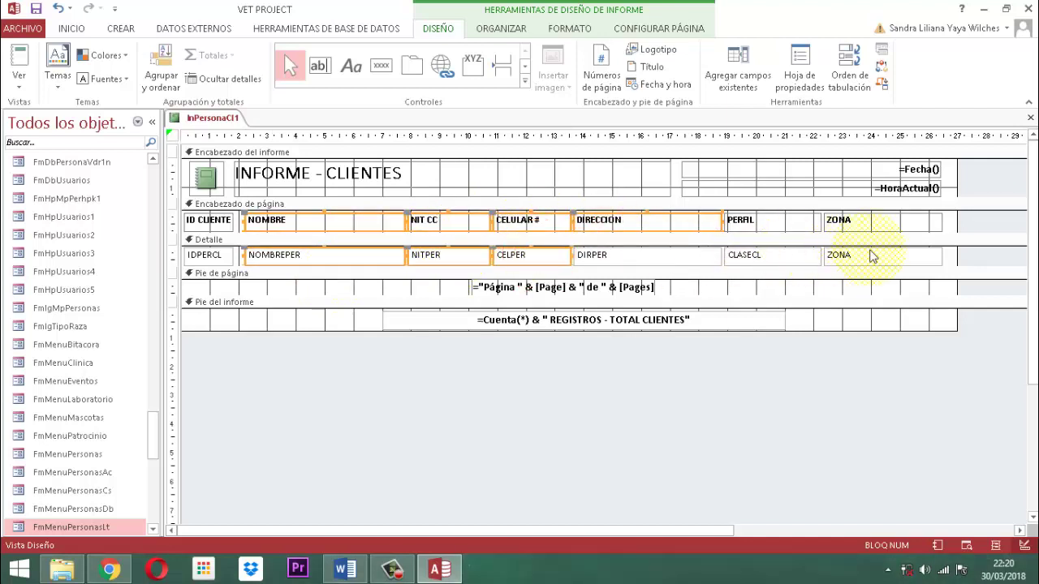
{"action": "left_click_drag", "start_coordinate": [985, 225], "coordinate": [780, 231]}
{"action": "left_click_drag", "start_coordinate": [976, 256], "coordinate": [672, 260]}
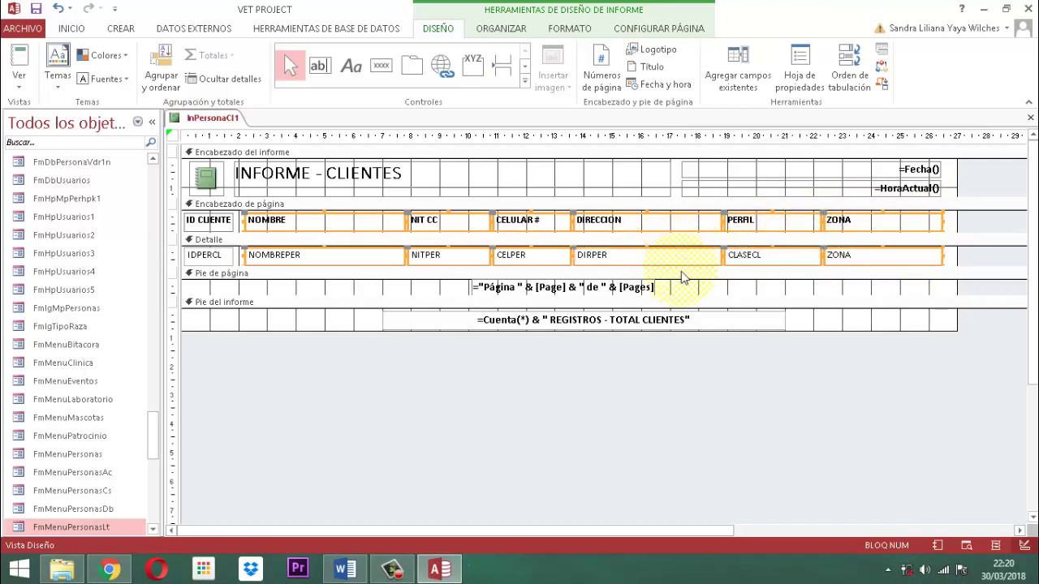
{"action": "key", "text": "Left"}
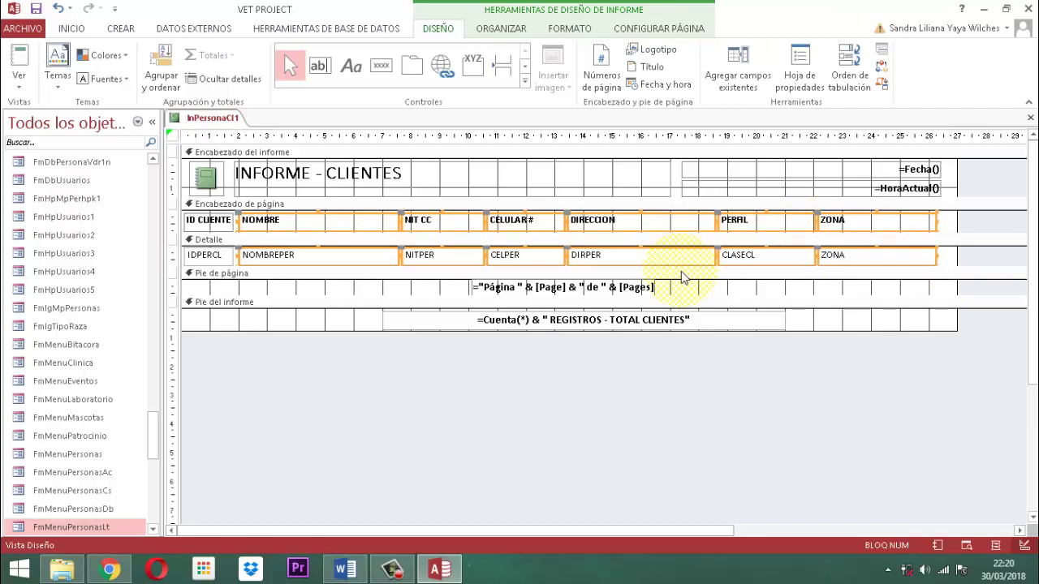
Pull the report's right edge in to reduce its overall width
{"action": "left_click", "coordinate": [911, 399]}
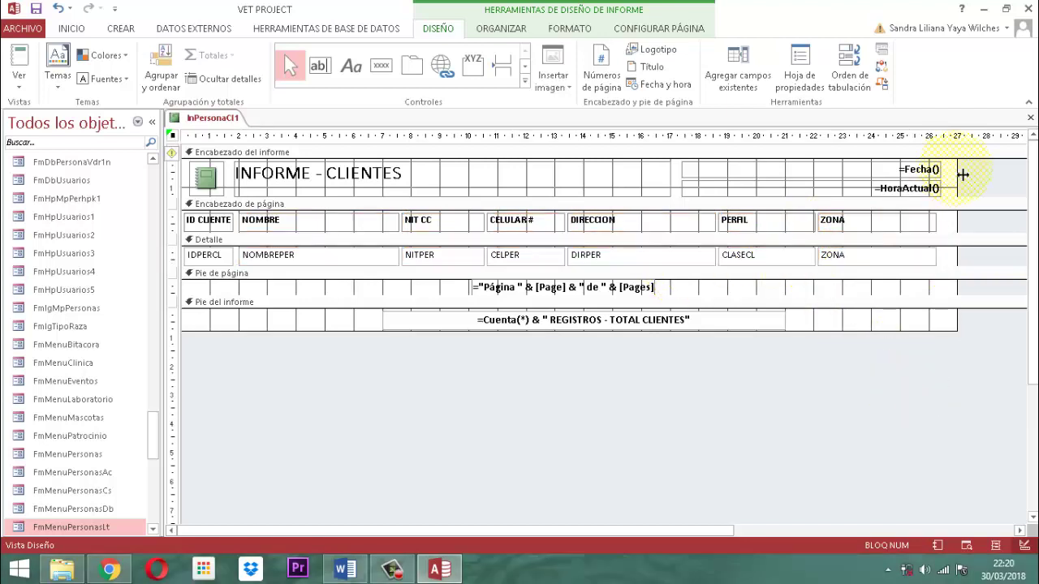
{"action": "left_click_drag", "start_coordinate": [963, 174], "coordinate": [949, 175]}
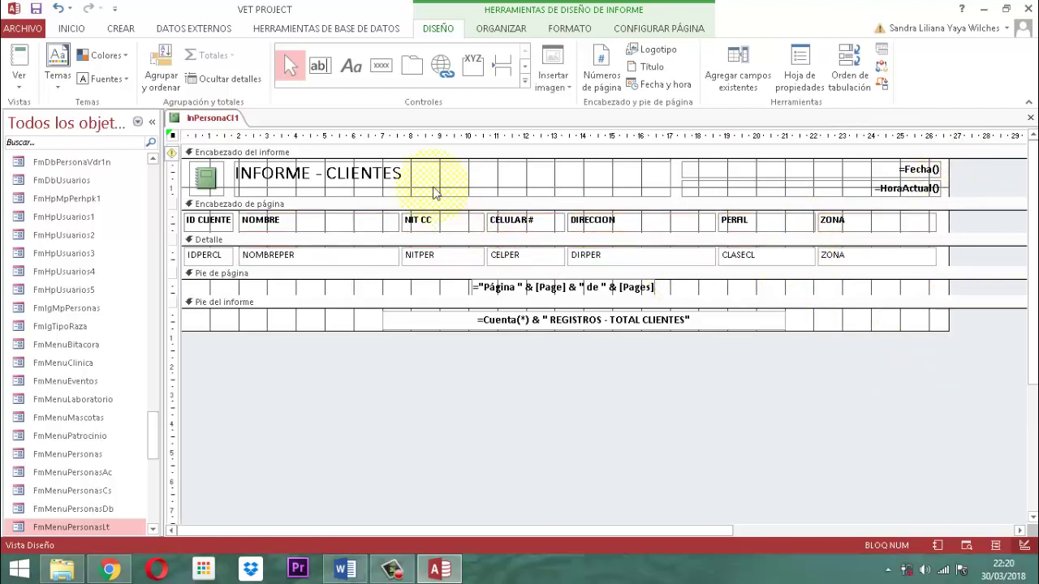
{"action": "right_click", "coordinate": [216, 118]}
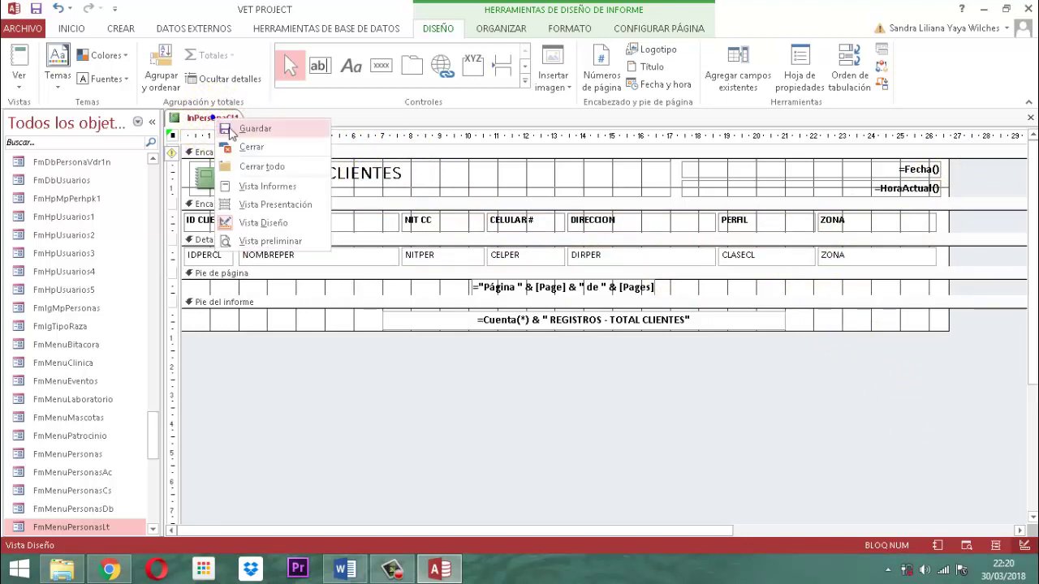
Preview the report past the page-width warning, then return it to design view
{"action": "left_click", "coordinate": [261, 130]}
{"action": "right_click", "coordinate": [225, 123]}
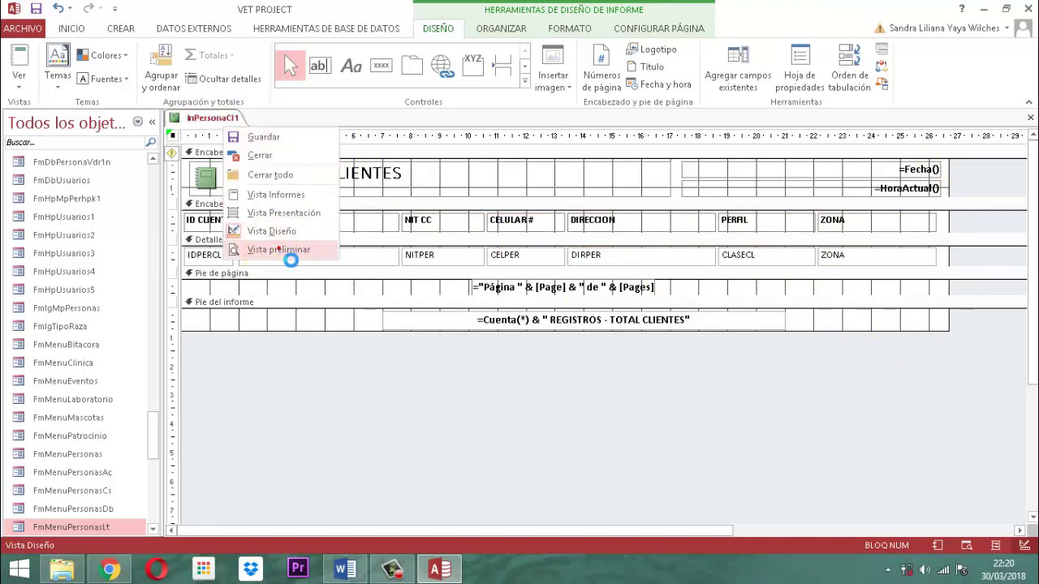
{"action": "left_click", "coordinate": [279, 249]}
{"action": "left_click", "coordinate": [488, 335]}
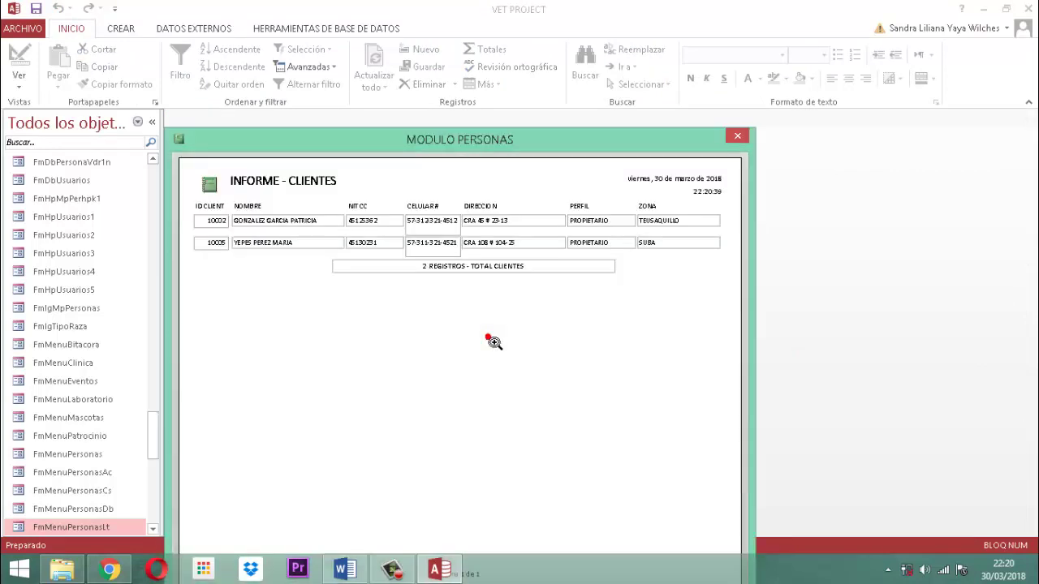
{"action": "right_click", "coordinate": [525, 139]}
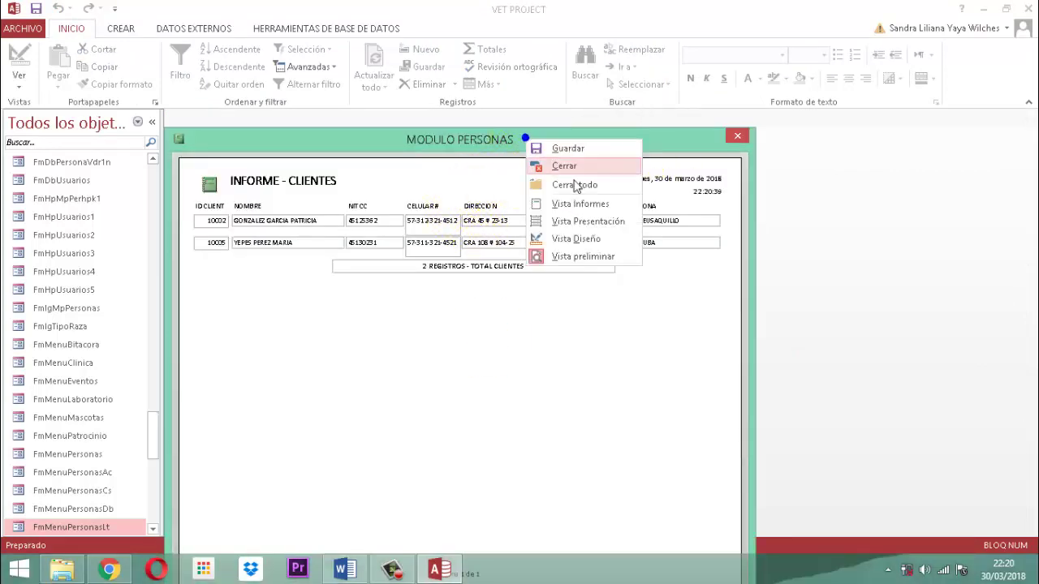
{"action": "left_click", "coordinate": [576, 238]}
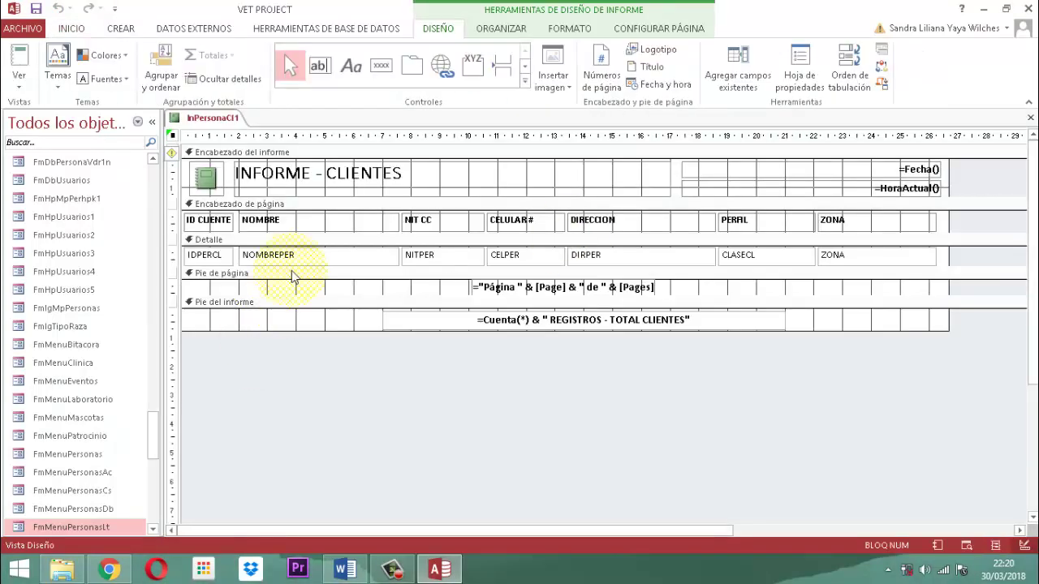
Narrow the NOMBRE heading and NOMBREPER field slightly
{"action": "left_click", "coordinate": [325, 226]}
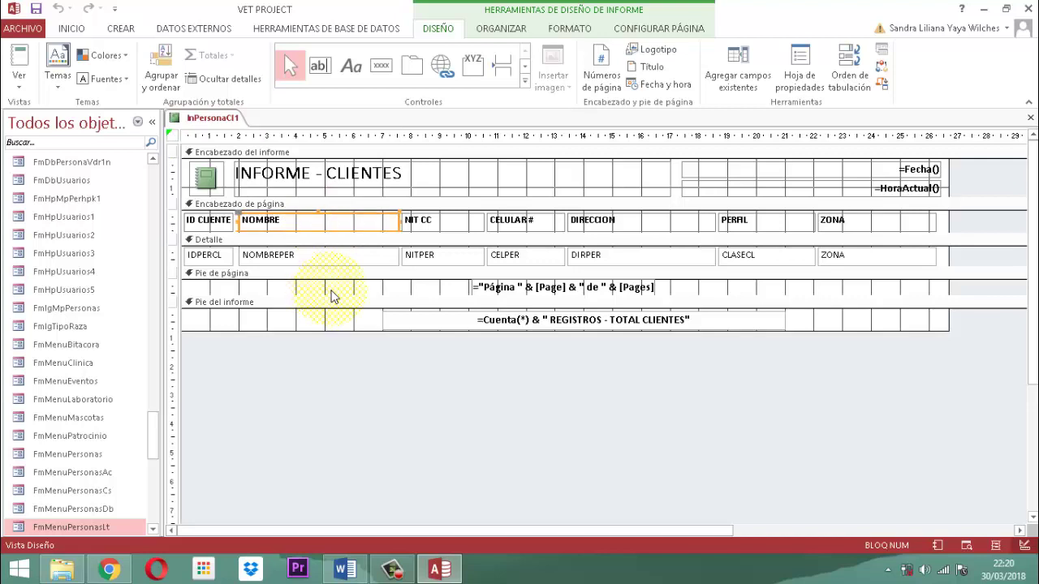
{"action": "left_click", "coordinate": [351, 258], "text": "shift"}
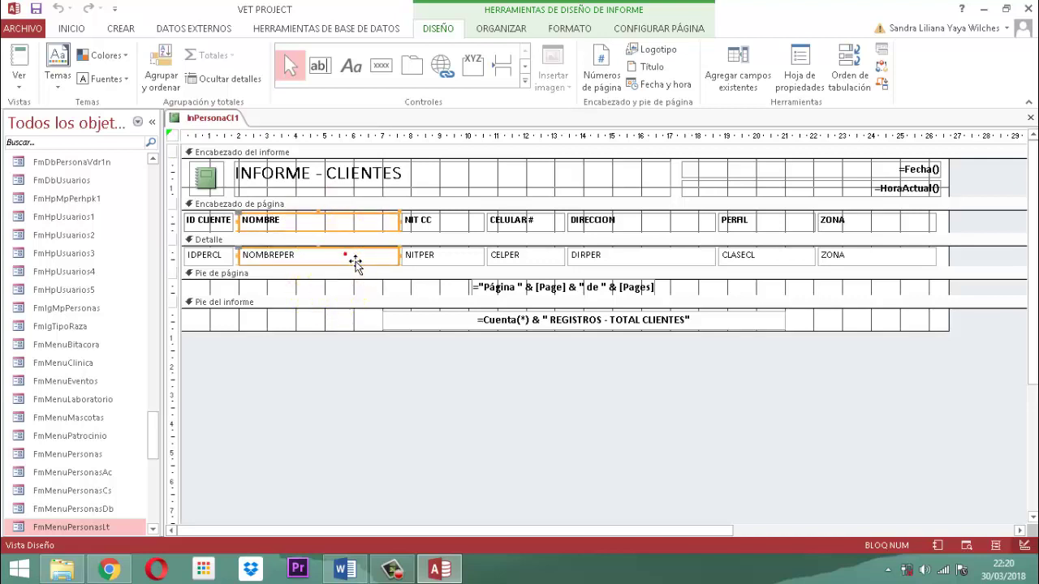
{"action": "left_click", "coordinate": [411, 232]}
{"action": "left_click_drag", "start_coordinate": [412, 231], "coordinate": [404, 234]}
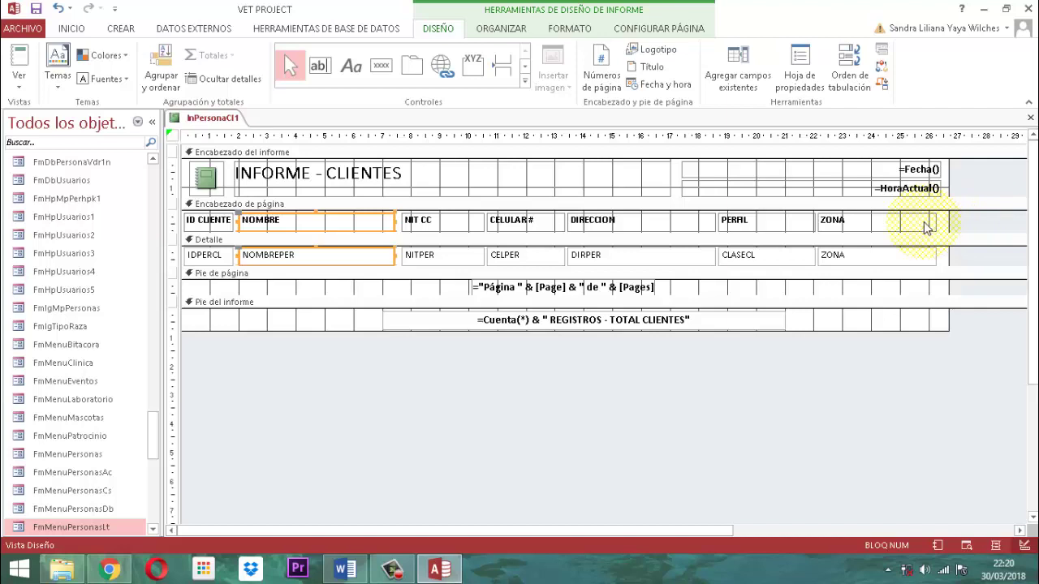
Narrow the =Fecha() and =HoraActual() boxes, nudge them left, and pull in the report edge
{"action": "left_click_drag", "start_coordinate": [748, 178], "coordinate": [781, 197]}
{"action": "left_click", "coordinate": [693, 177]}
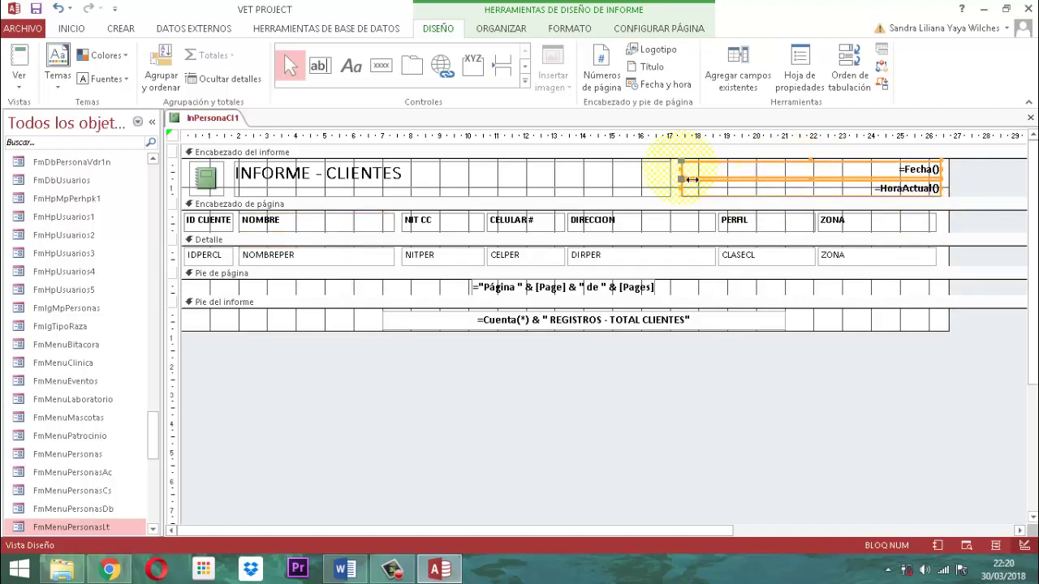
{"action": "left_click_drag", "start_coordinate": [691, 179], "coordinate": [716, 177]}
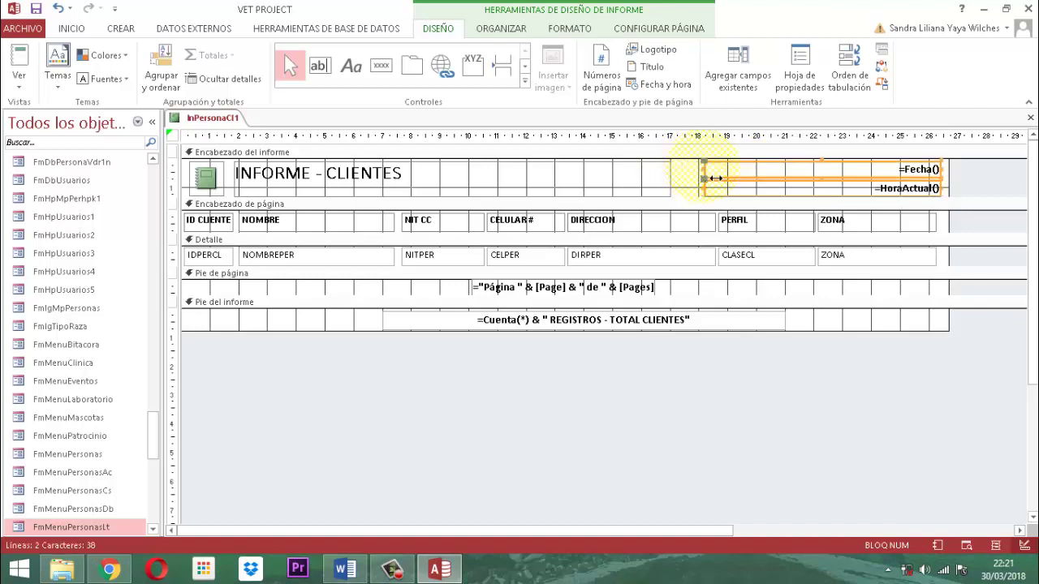
{"action": "key", "text": "Left"}
{"action": "key", "text": "Left"}
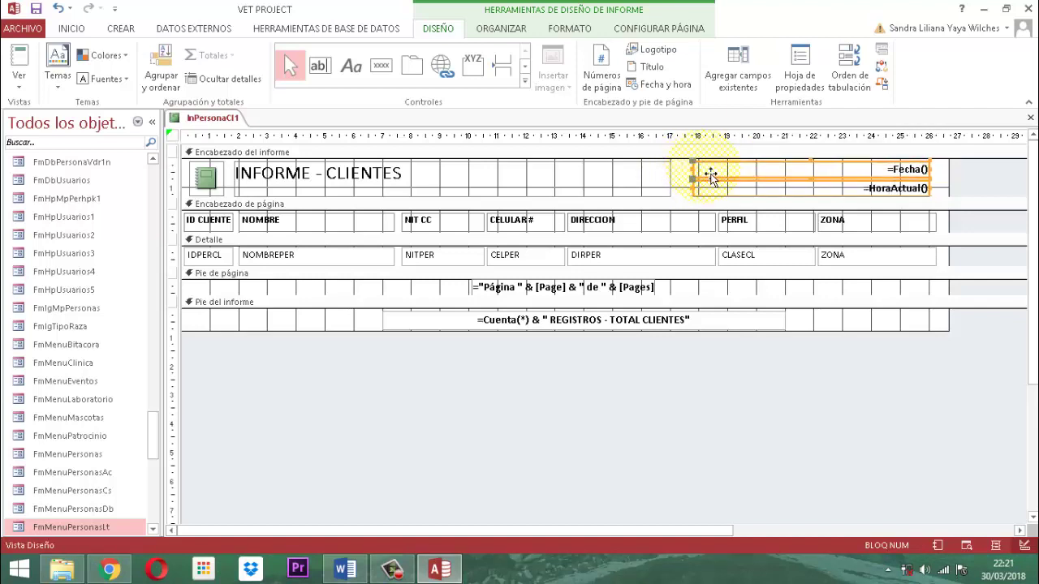
{"action": "left_click", "coordinate": [733, 375]}
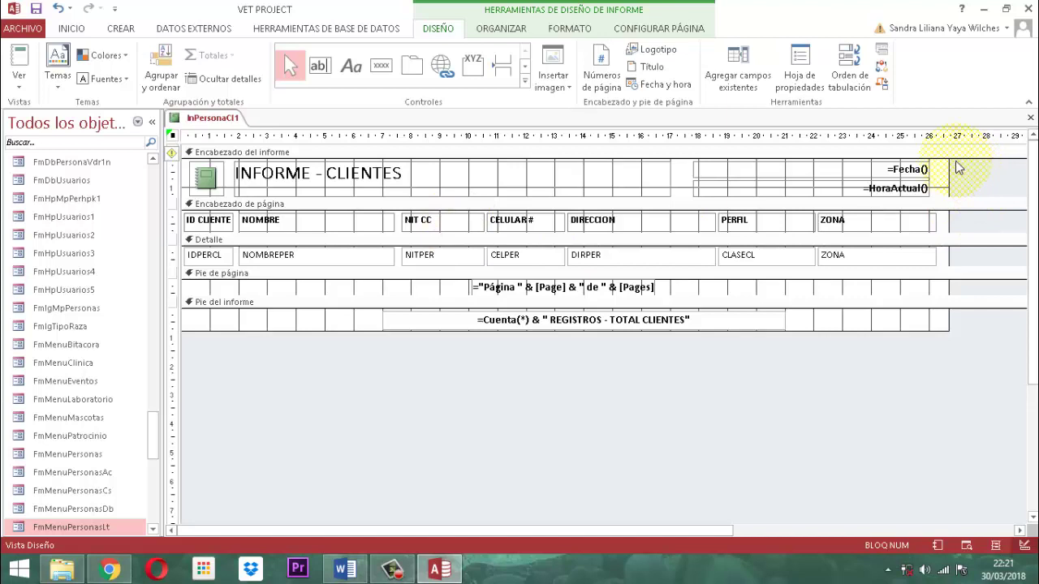
{"action": "left_click_drag", "start_coordinate": [955, 173], "coordinate": [947, 173]}
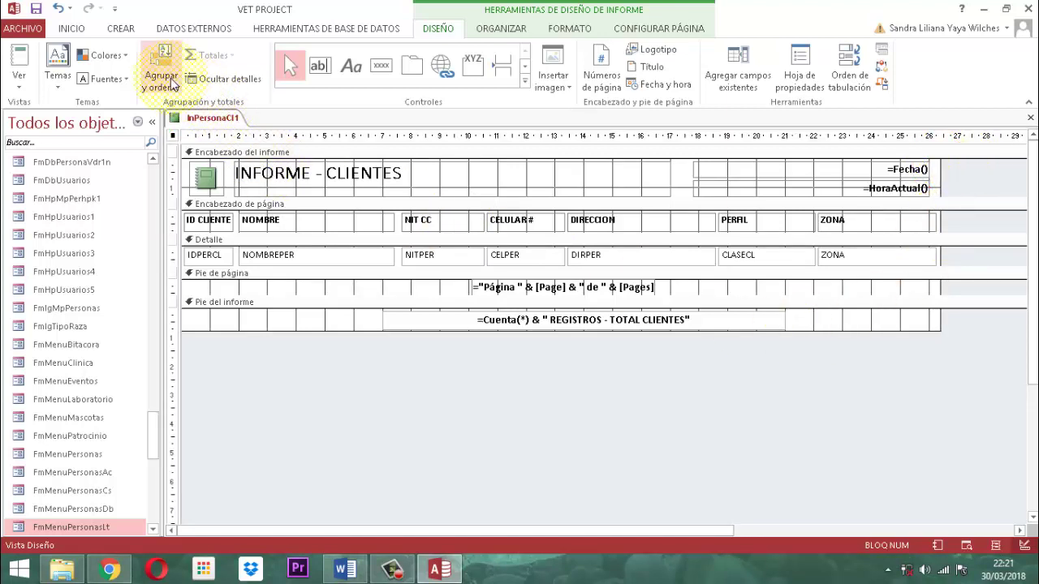
Show the InPersonaCl1 report in Vista preliminar, then close it and exit Access
{"action": "right_click", "coordinate": [212, 120]}
{"action": "right_click", "coordinate": [215, 122]}
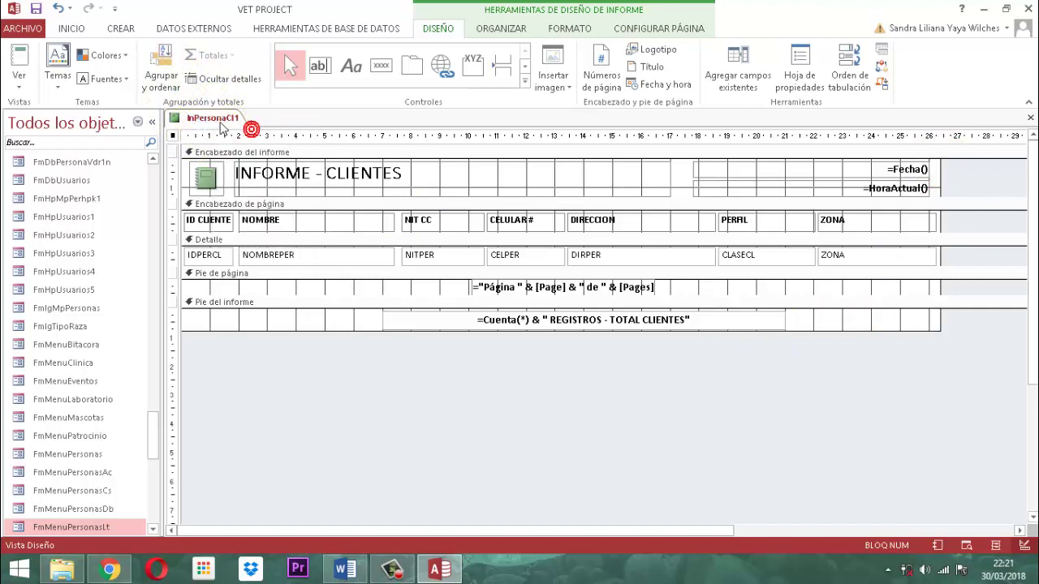
{"action": "right_click", "coordinate": [219, 122]}
{"action": "left_click", "coordinate": [284, 244]}
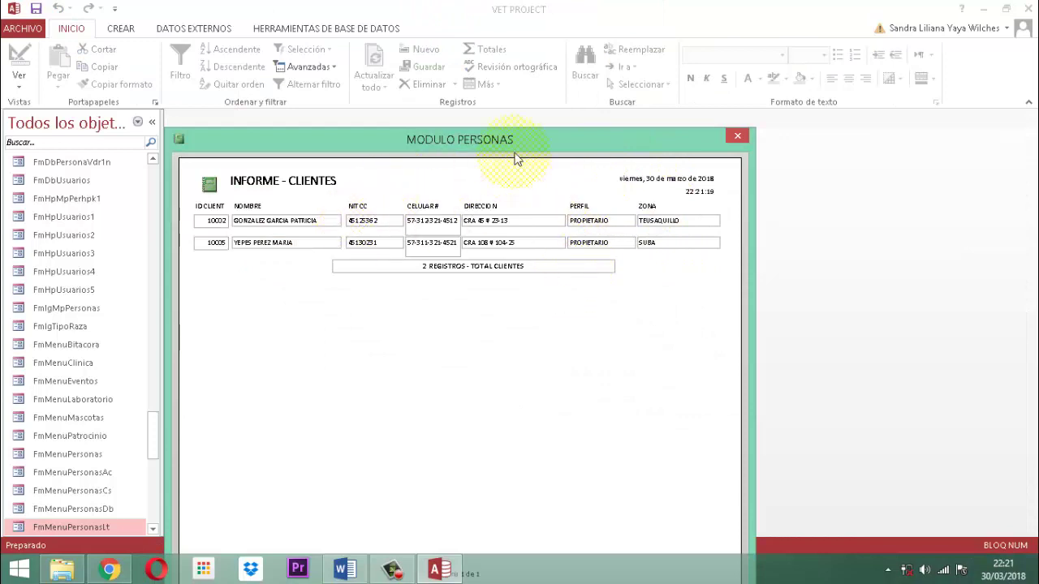
{"action": "left_click", "coordinate": [733, 136]}
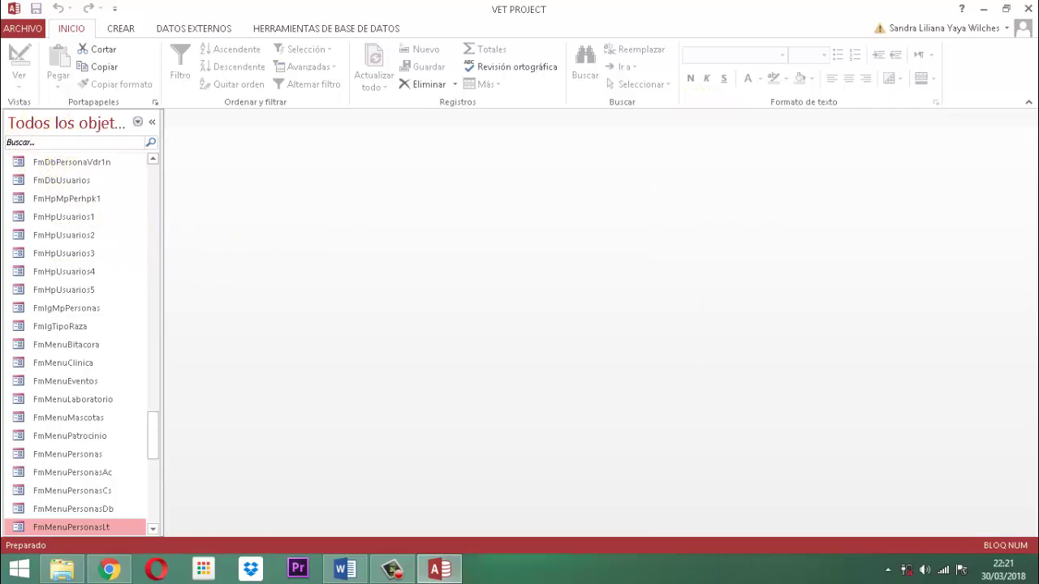
{"action": "left_click", "coordinate": [1027, 8]}
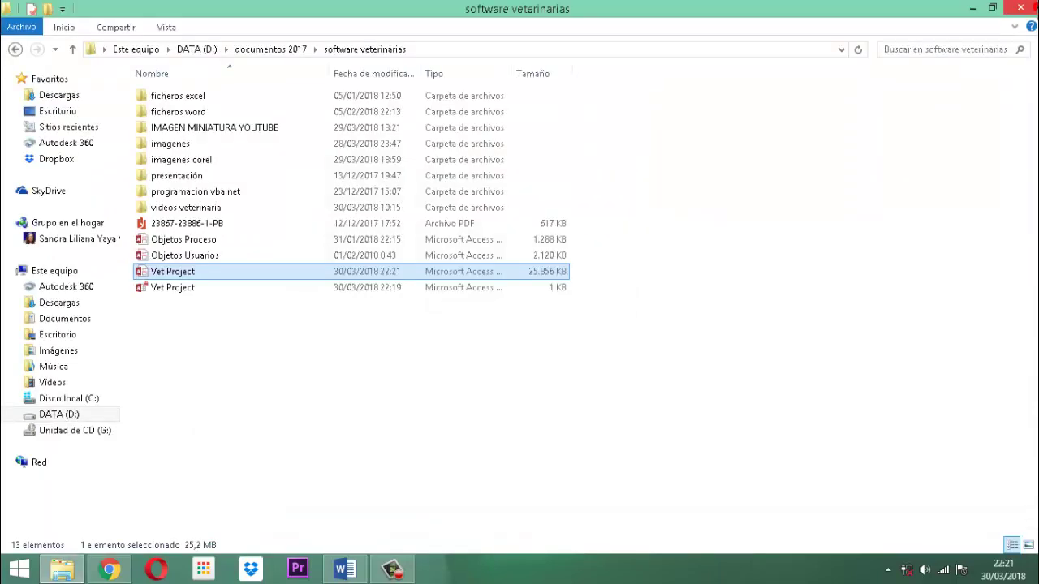
Open Vet Project, tick Quiero realizar una labor, and log in with a user and password
{"action": "double_click", "coordinate": [171, 273]}
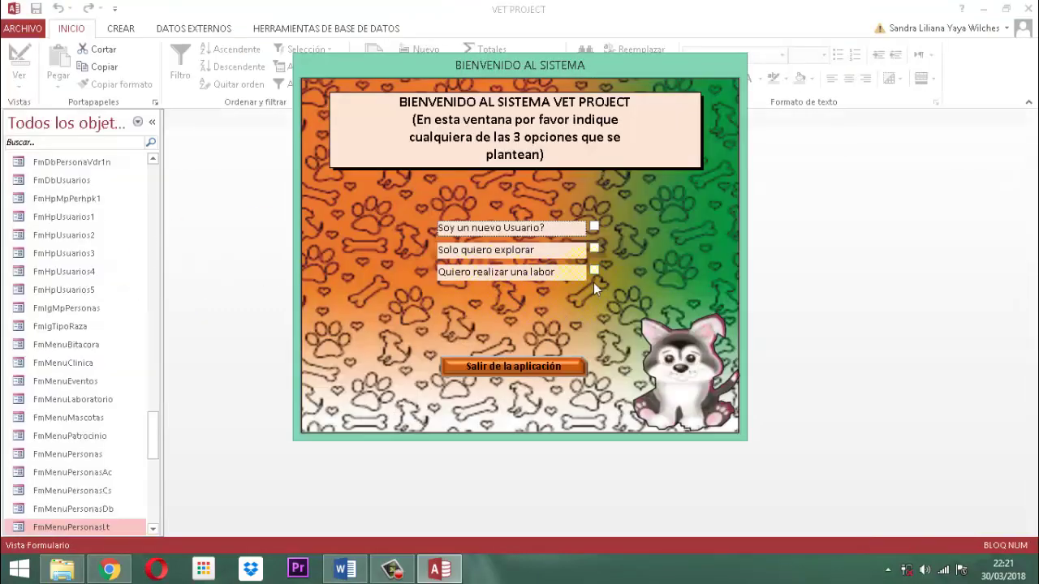
{"action": "left_click", "coordinate": [595, 271]}
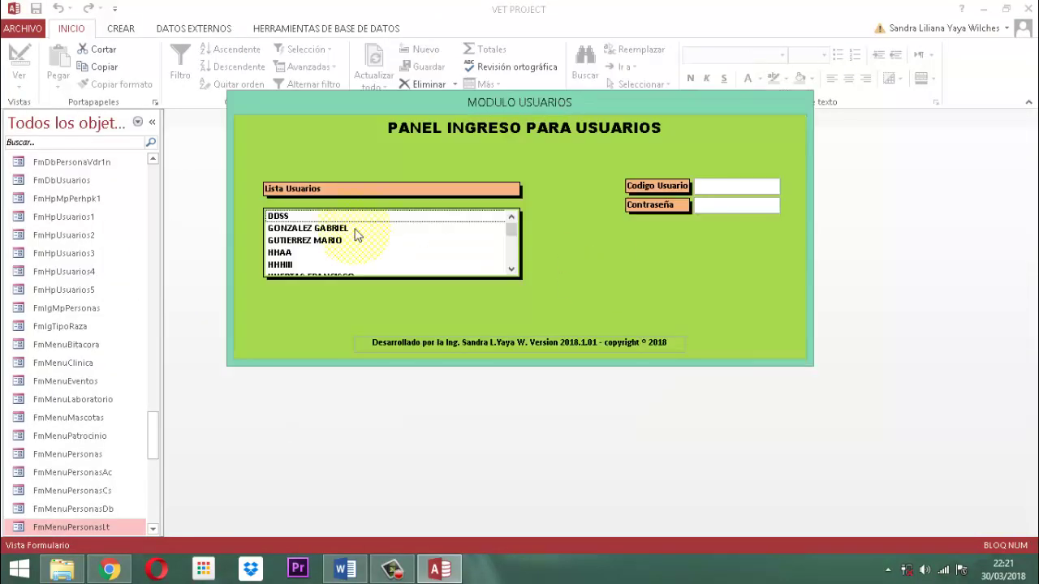
{"action": "left_click", "coordinate": [320, 241]}
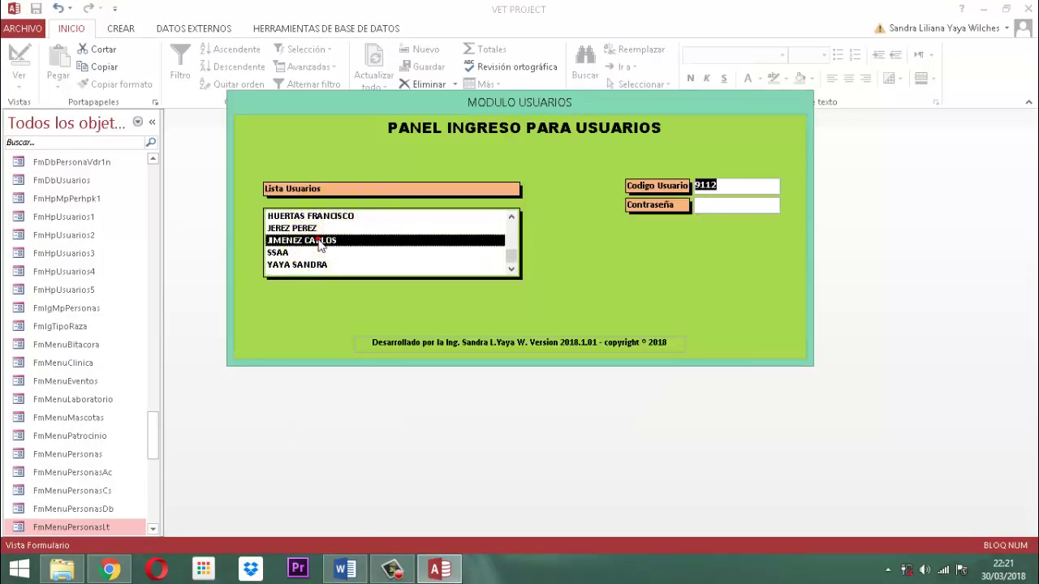
{"action": "key", "text": "Tab"}
{"action": "type", "text": "***"}
{"action": "key", "text": "Return"}
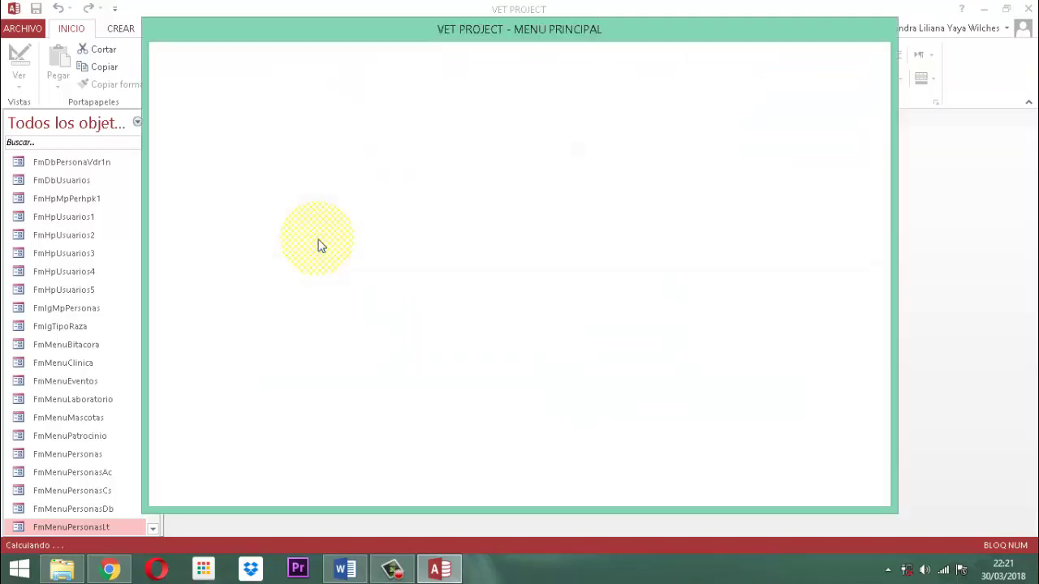
Open the INFORME - CLIENTES report via PERSONAS > LISTAR > TODOS LOS CLIENTES
{"action": "left_click", "coordinate": [502, 176]}
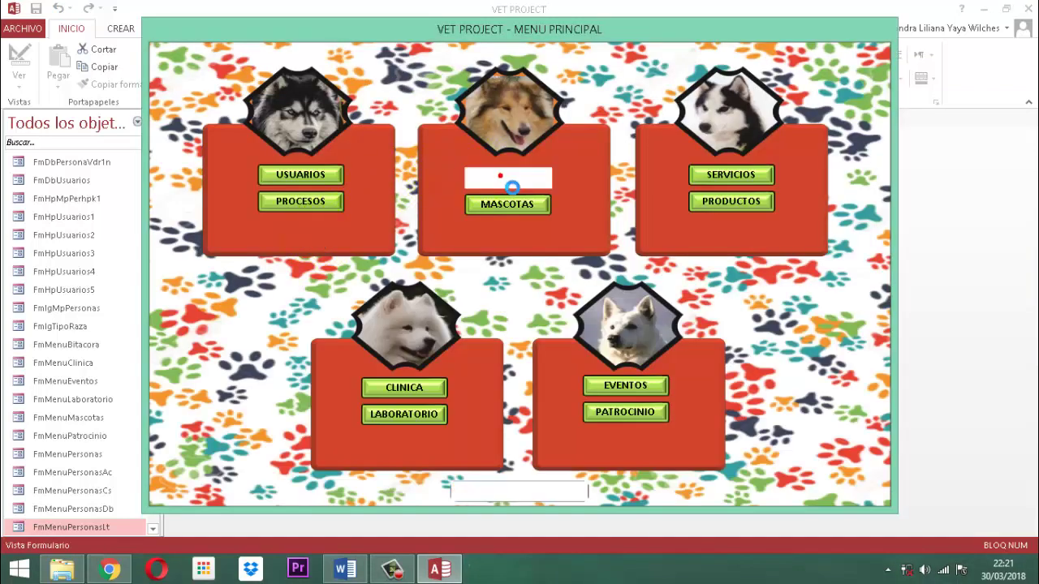
{"action": "left_click", "coordinate": [461, 254]}
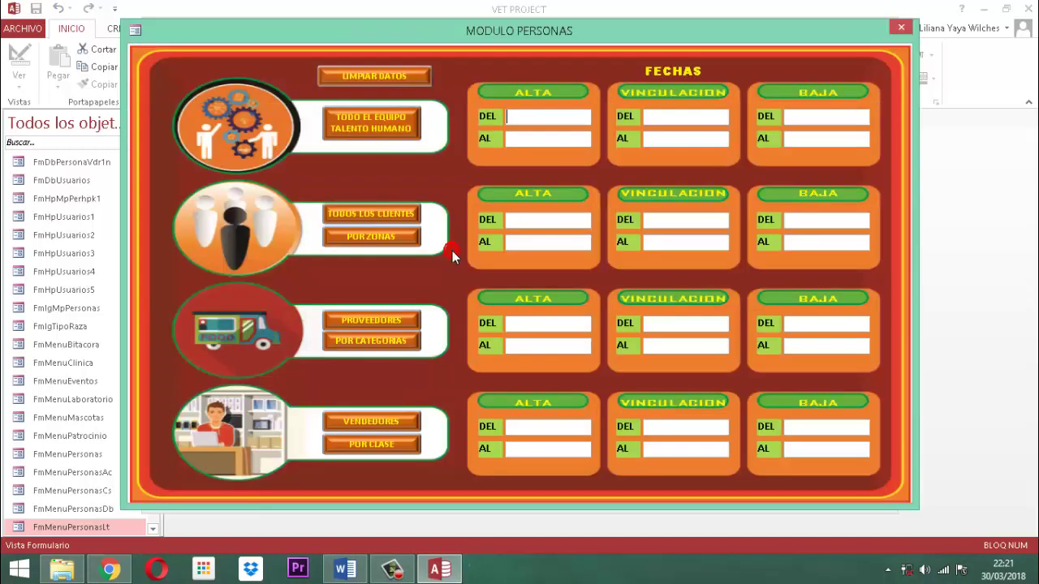
{"action": "left_click", "coordinate": [387, 213]}
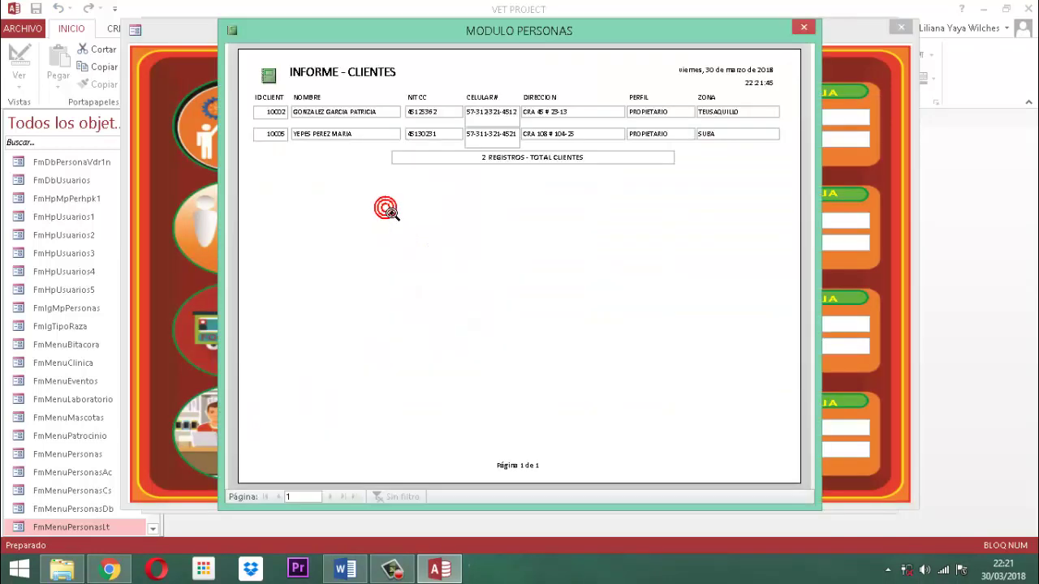
{"action": "right_click", "coordinate": [502, 214]}
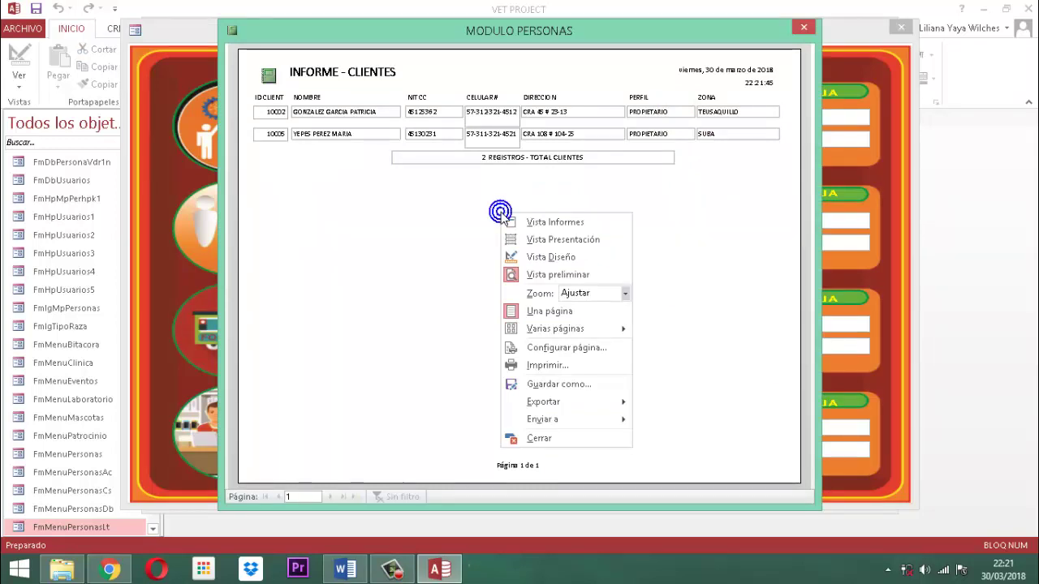
Close the client report, people listing, people menu, Access, and the software veterinarias folder
{"action": "left_click", "coordinate": [801, 30]}
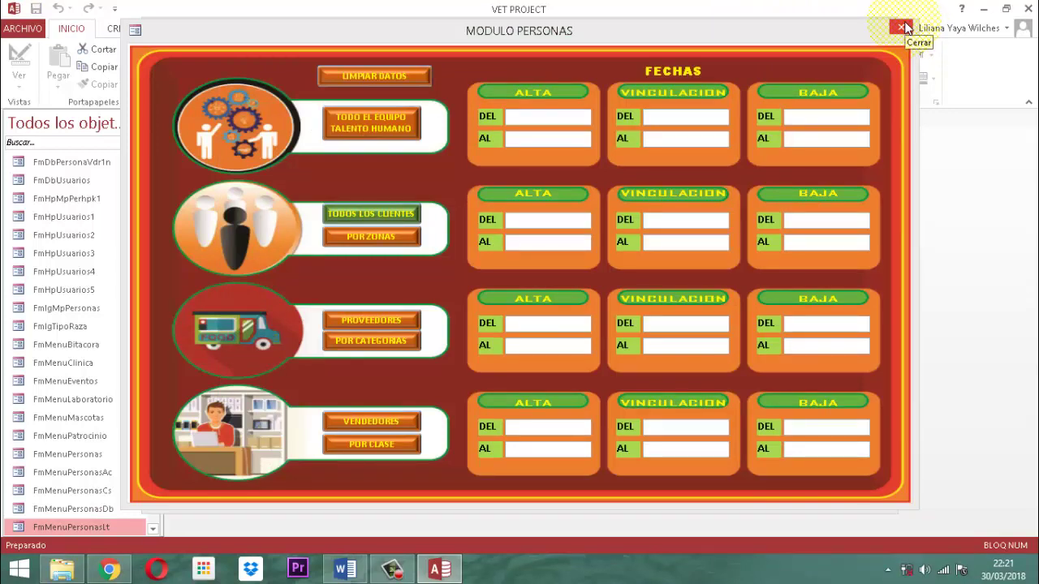
{"action": "left_click", "coordinate": [906, 28]}
{"action": "left_click", "coordinate": [682, 89]}
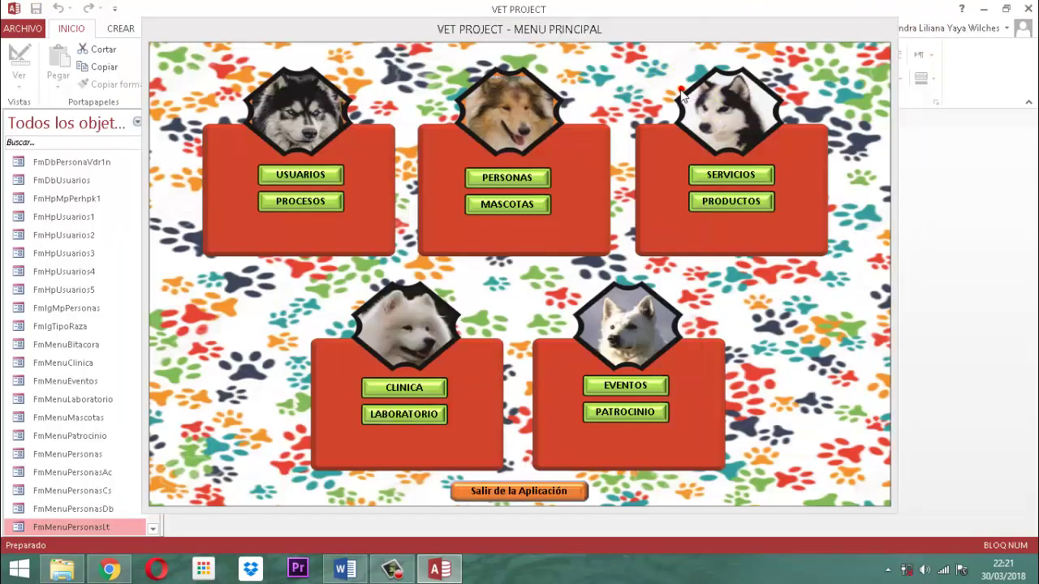
{"action": "left_click", "coordinate": [503, 492]}
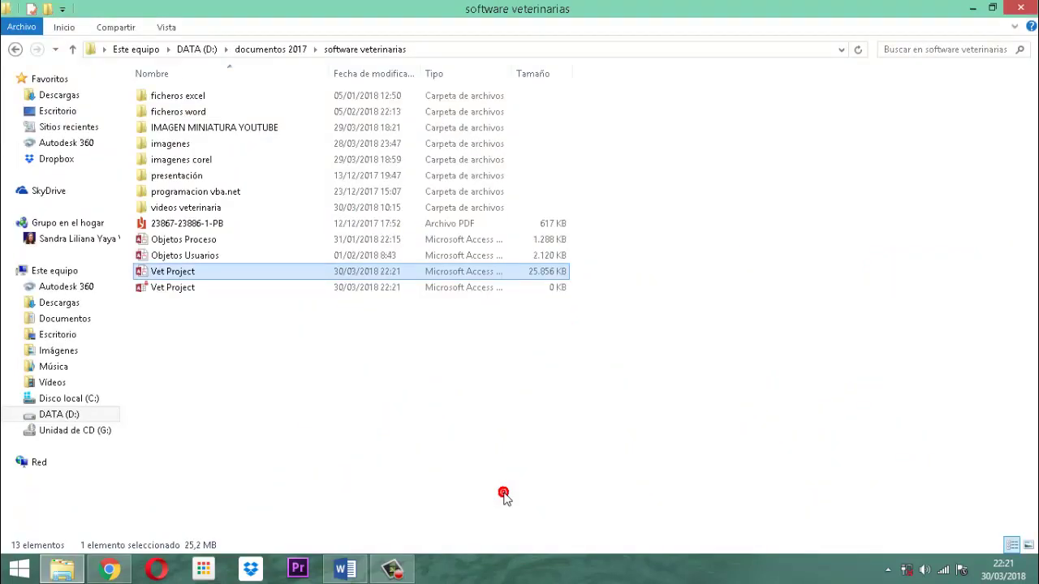
{"action": "left_click", "coordinate": [1018, 10]}
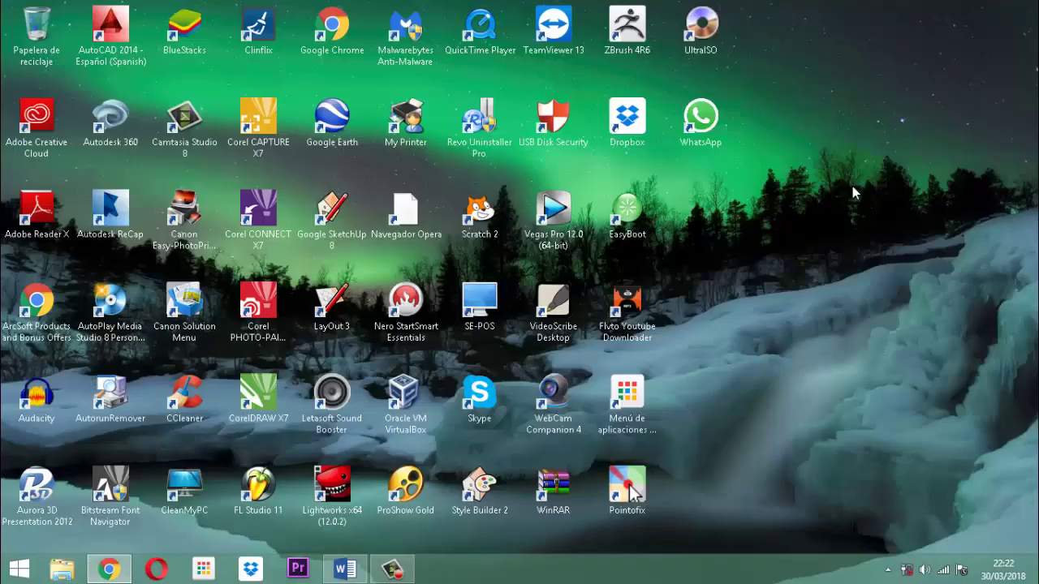